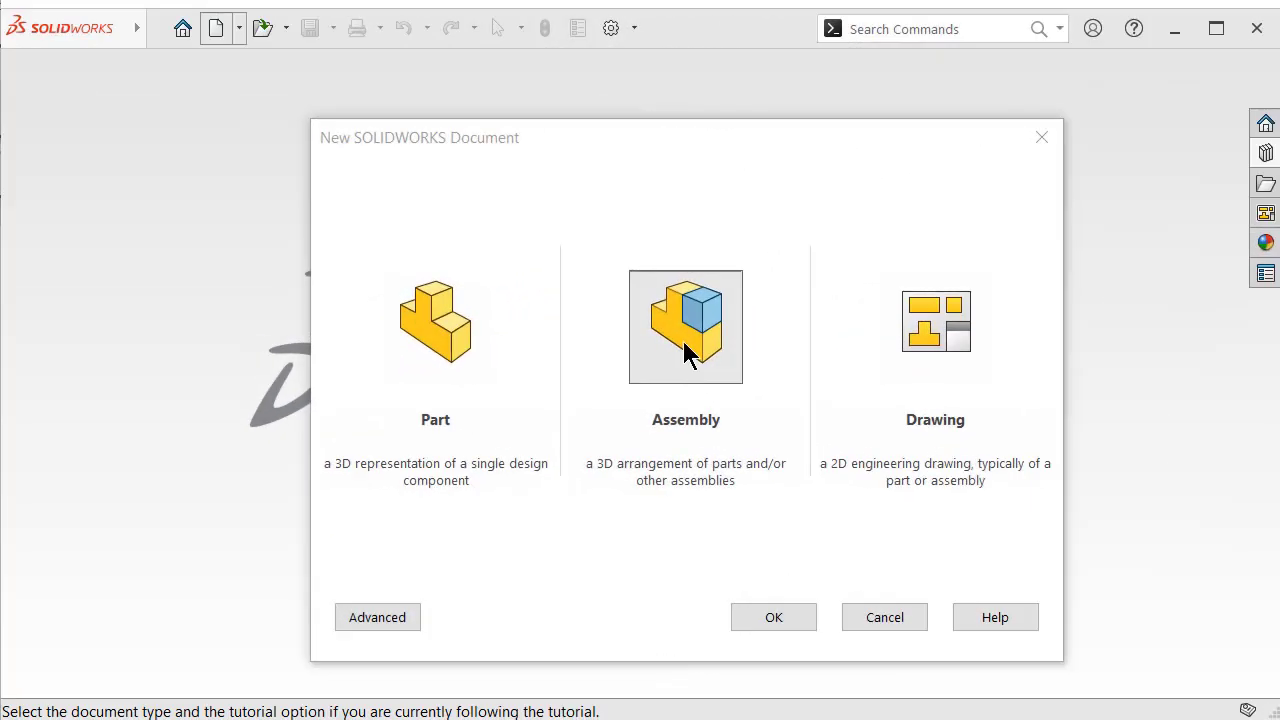
Create a new maximized assembly, Assem6, without inserting any component yet
click(795, 628)
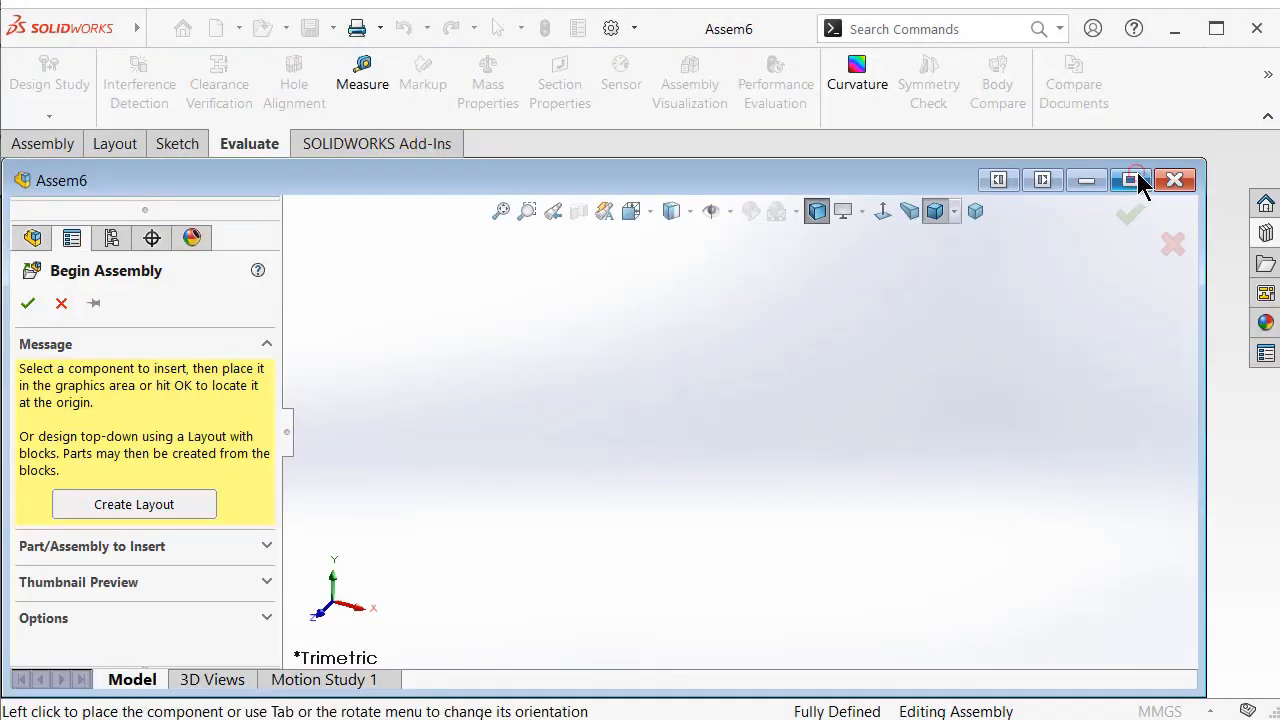
click(1133, 180)
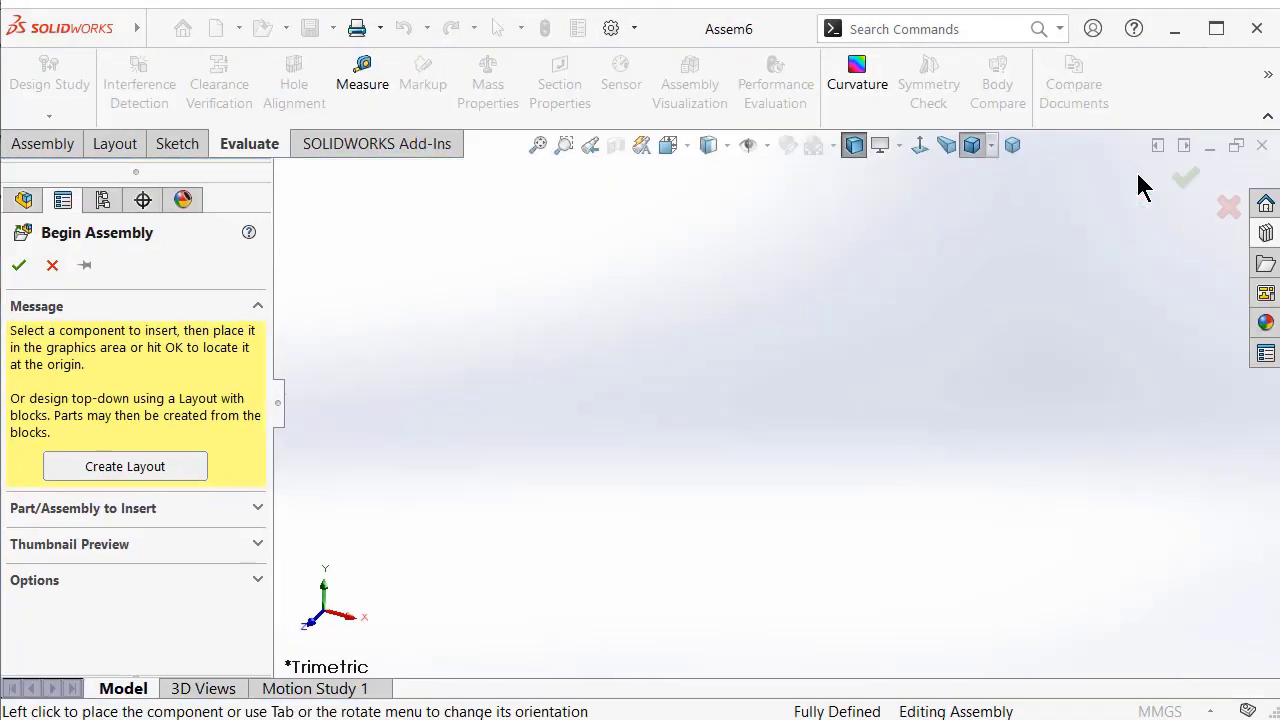
click(1232, 212)
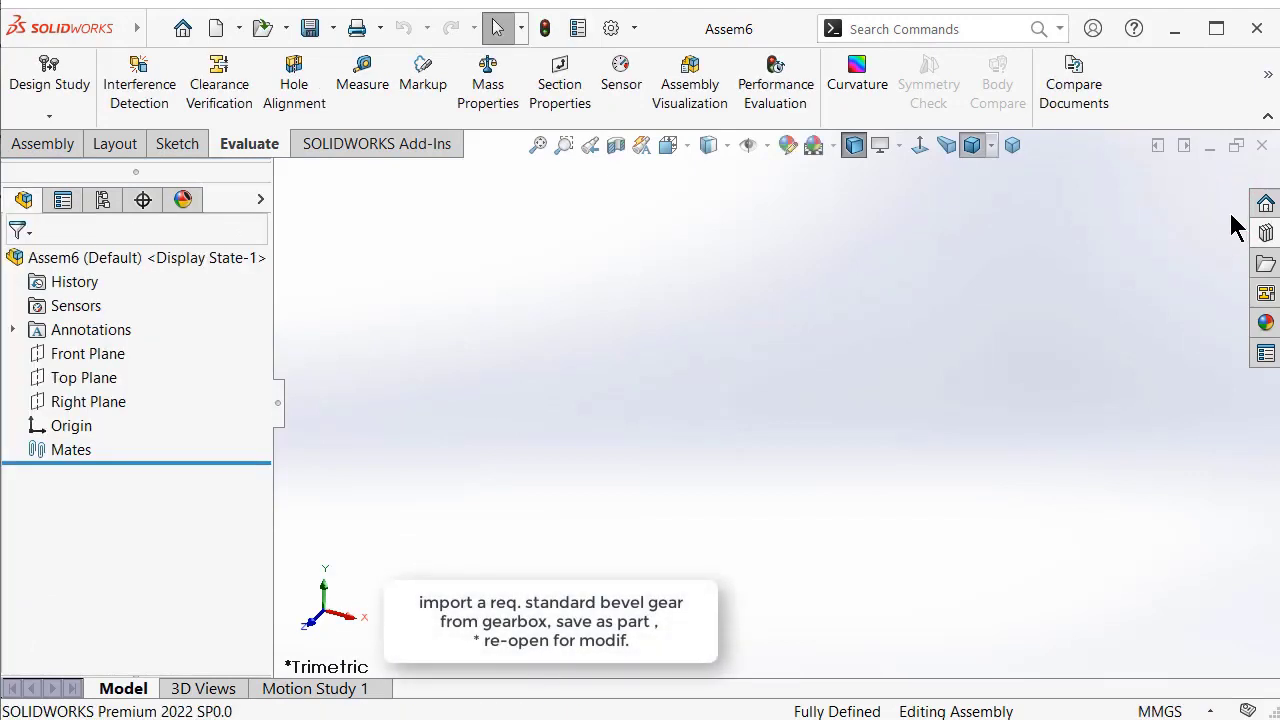
Apply the Plain White scene, show the origin, and bring up the Design Library
click(832, 146)
click(848, 194)
click(767, 146)
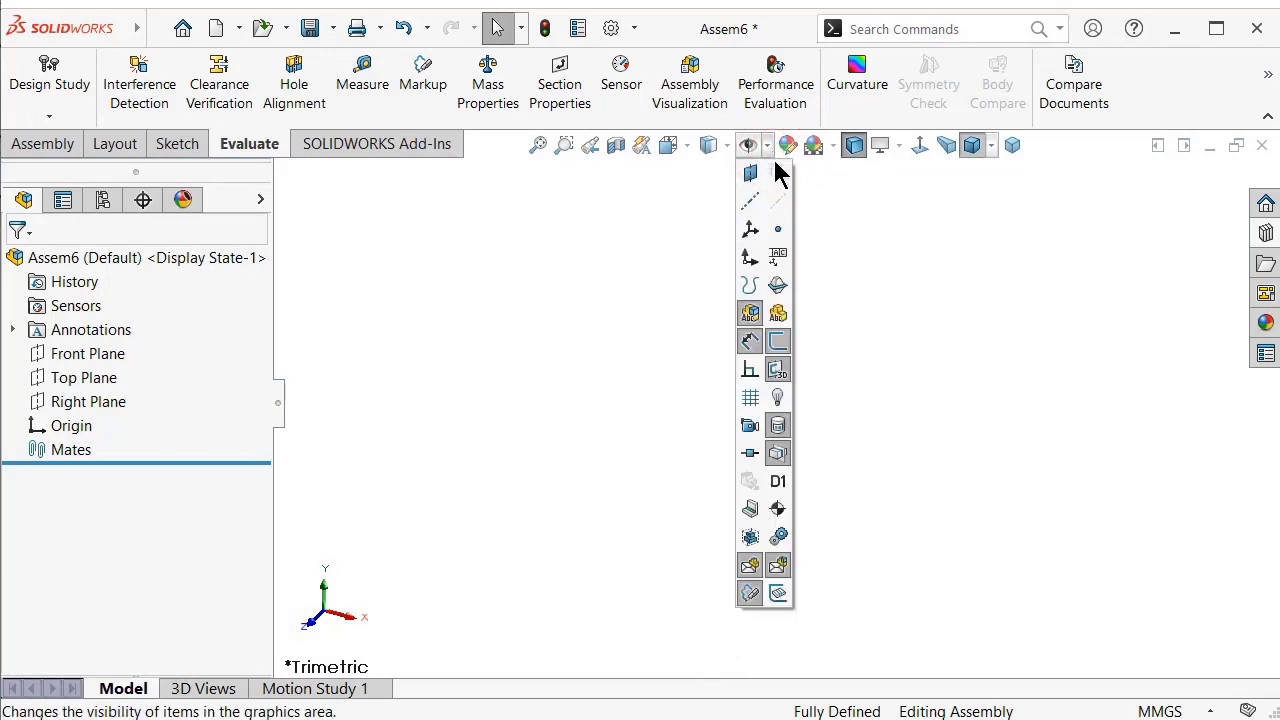
click(748, 262)
click(641, 270)
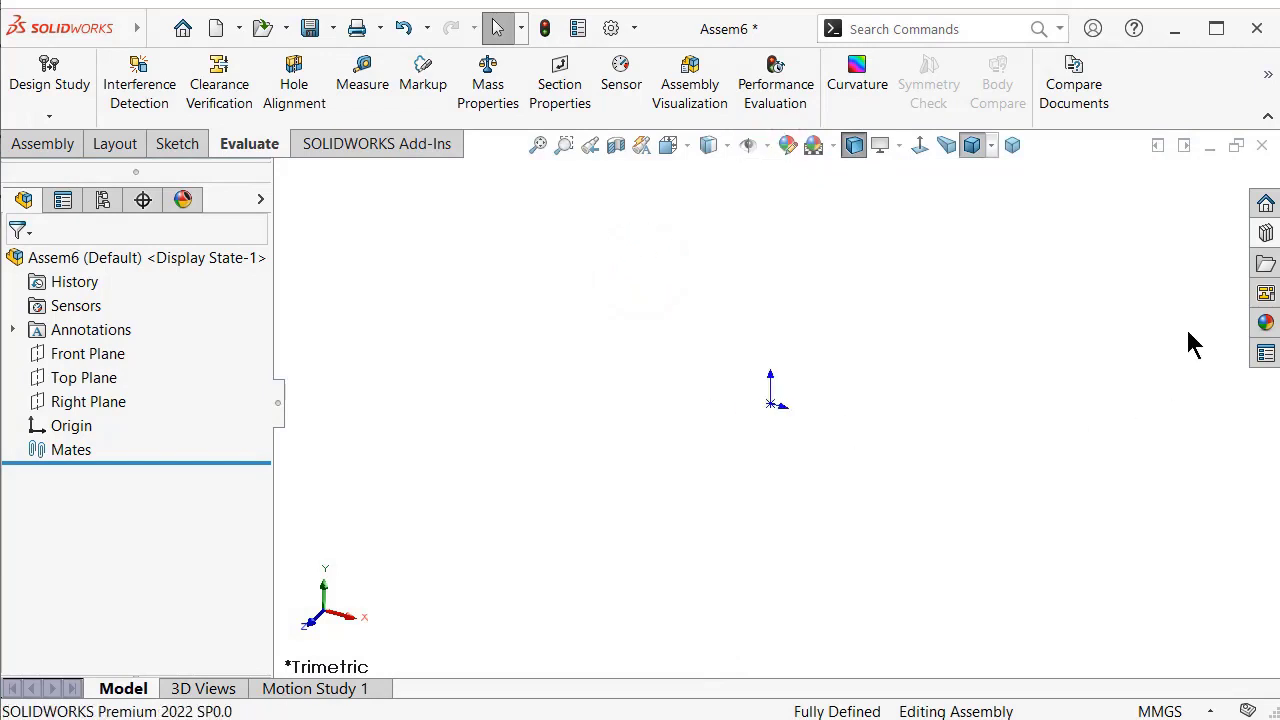
click(1264, 234)
Browse Toolbox > ISO > Power Transmission > Gears and place a Straight Miter Gear in the assembly
click(1271, 208)
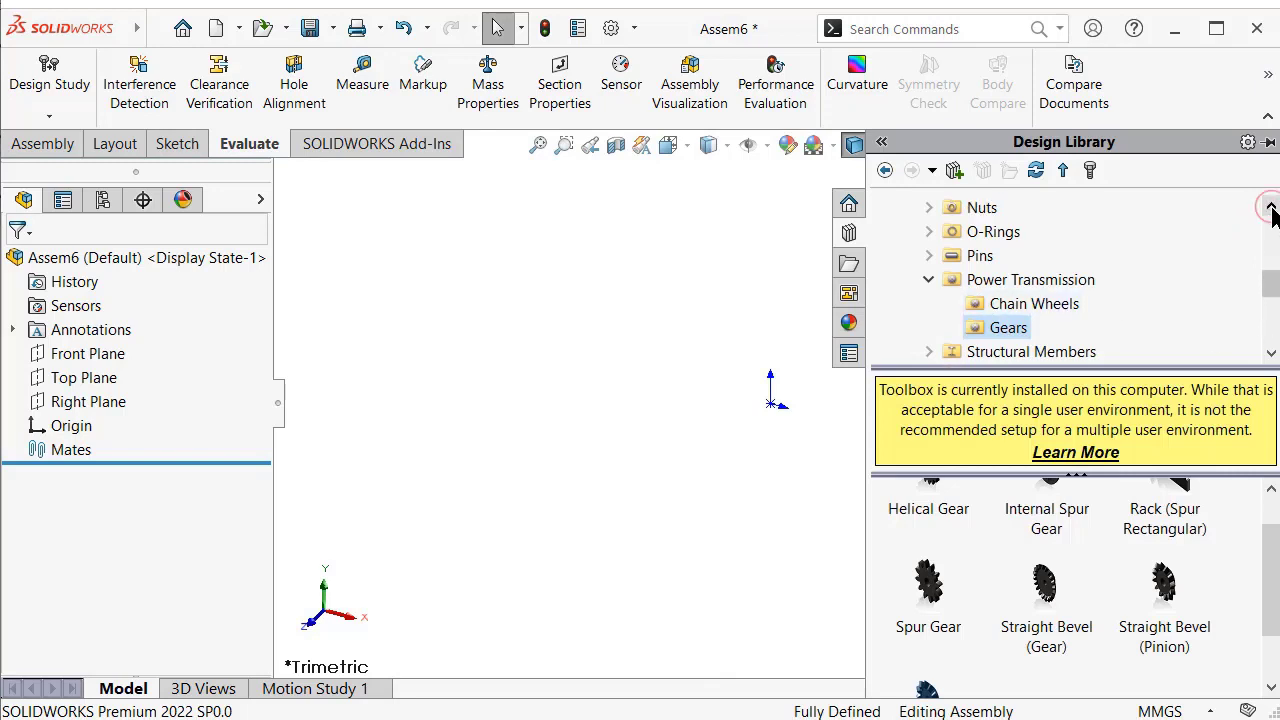
click(1271, 208)
click(1271, 208)
click(1271, 208)
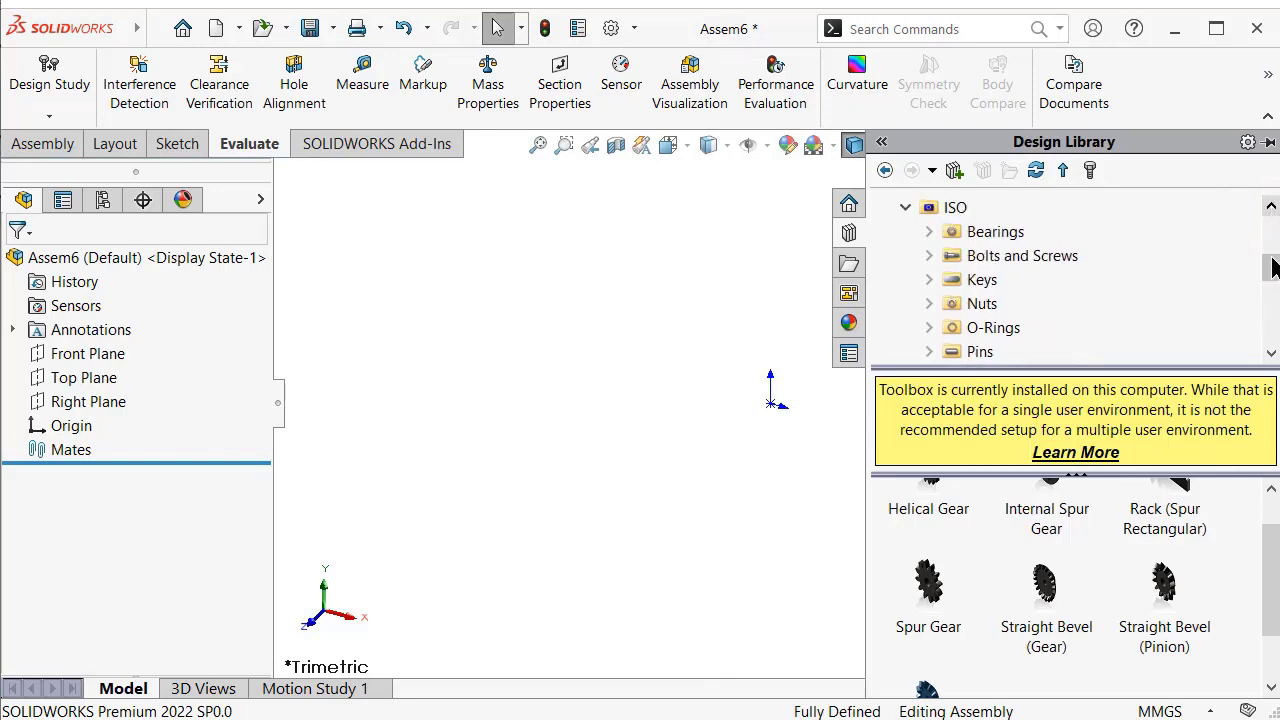
click(1271, 358)
click(1271, 358)
click(1271, 358)
click(1271, 358)
click(1271, 358)
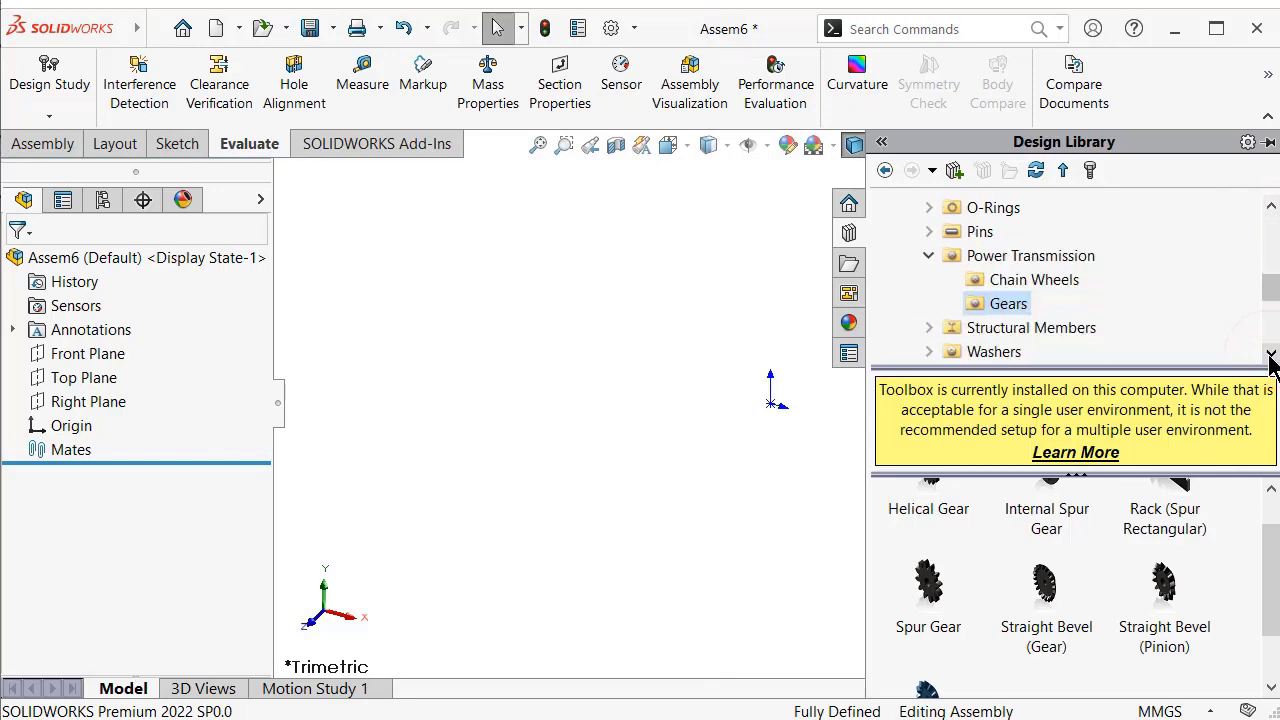
drag(1272, 600, 1272, 640)
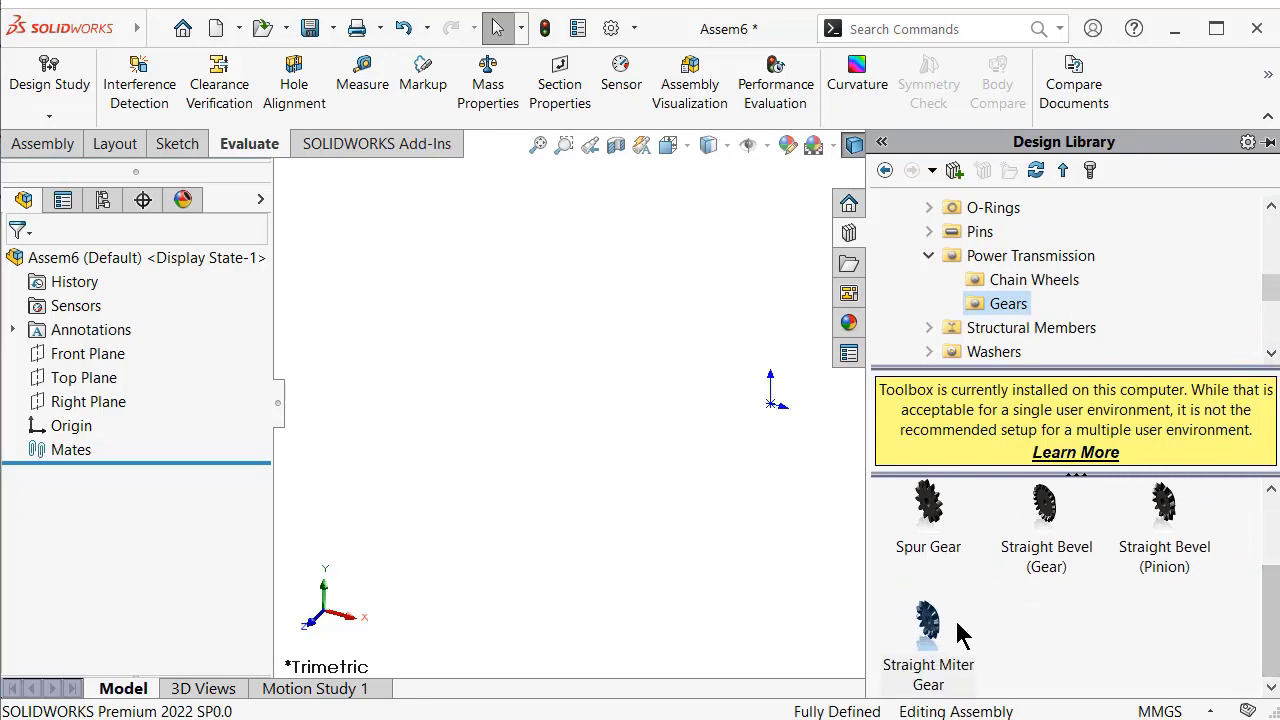
drag(930, 628, 780, 410)
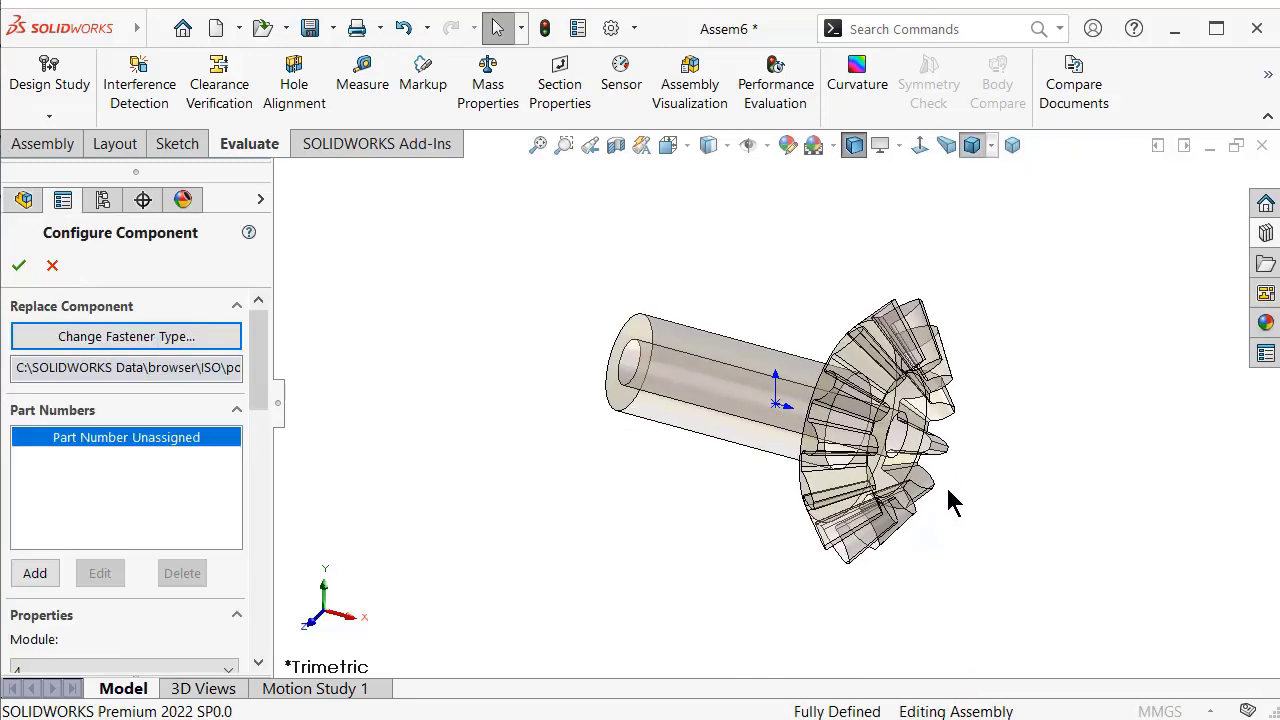
Keep the miter gear at module 4, 13 teeth and 14.5 pressure angle
drag(254, 348, 256, 422)
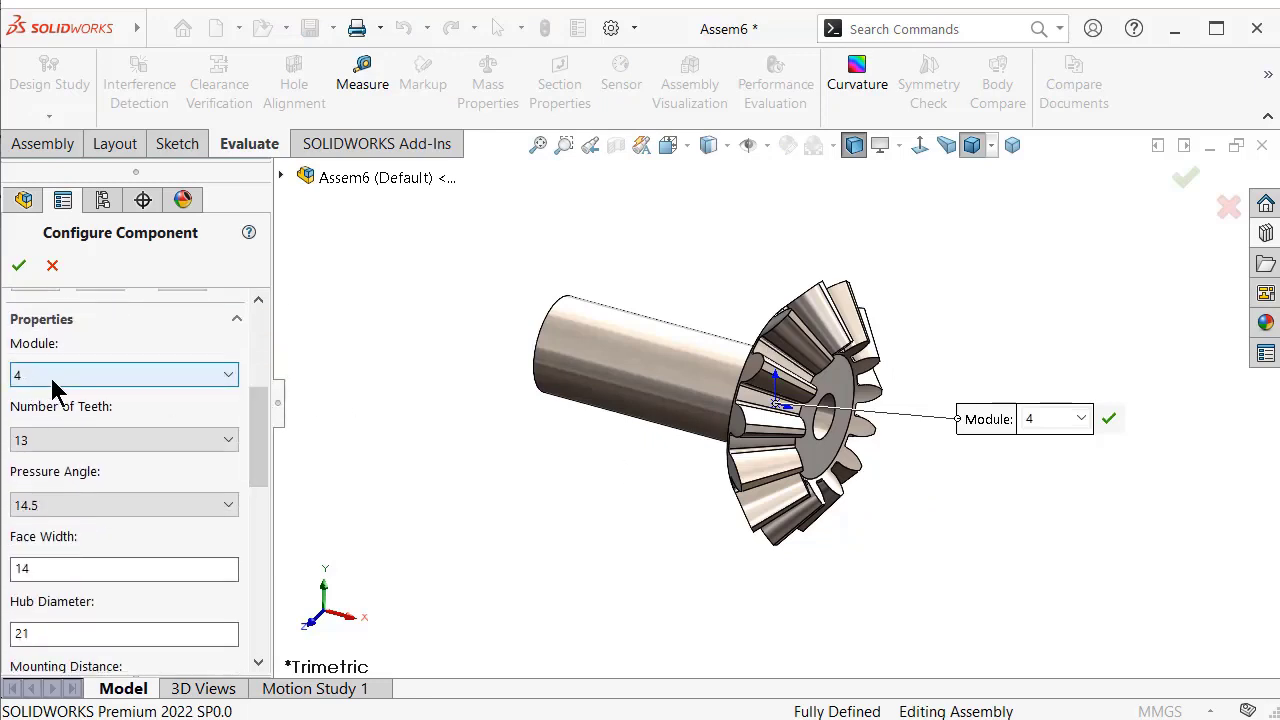
click(55, 385)
click(52, 383)
click(65, 445)
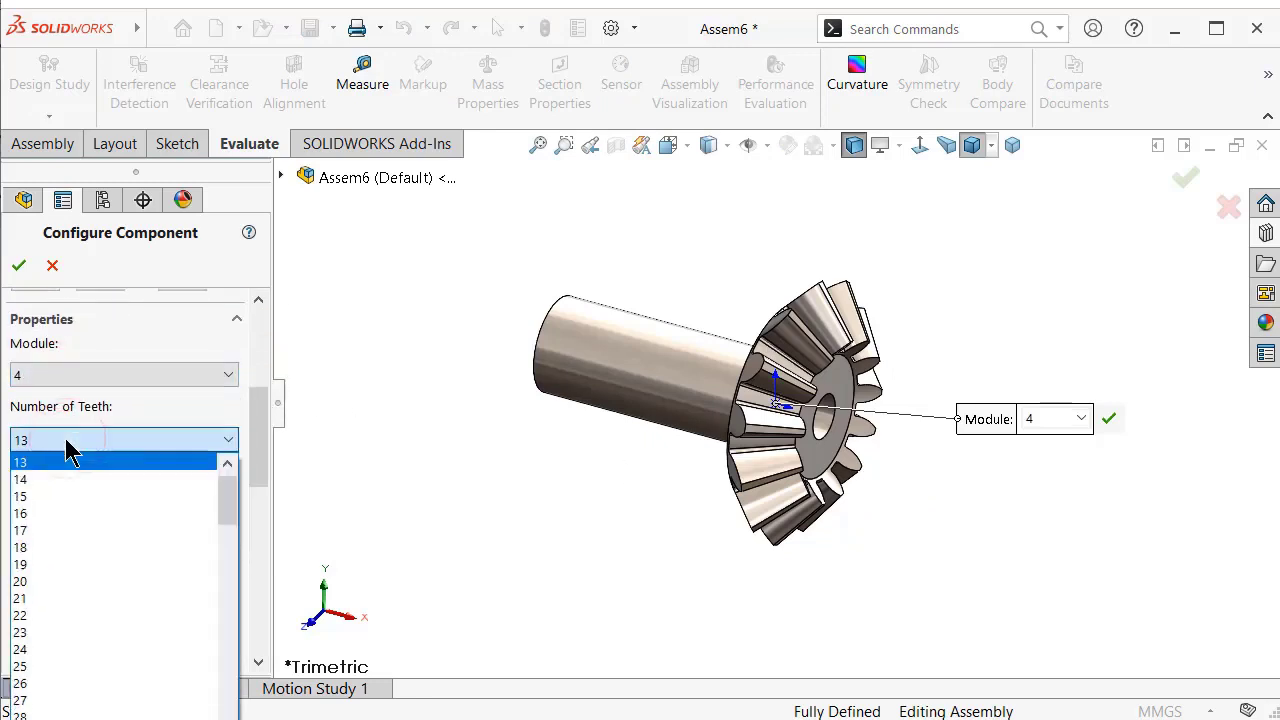
click(78, 460)
click(110, 510)
click(113, 512)
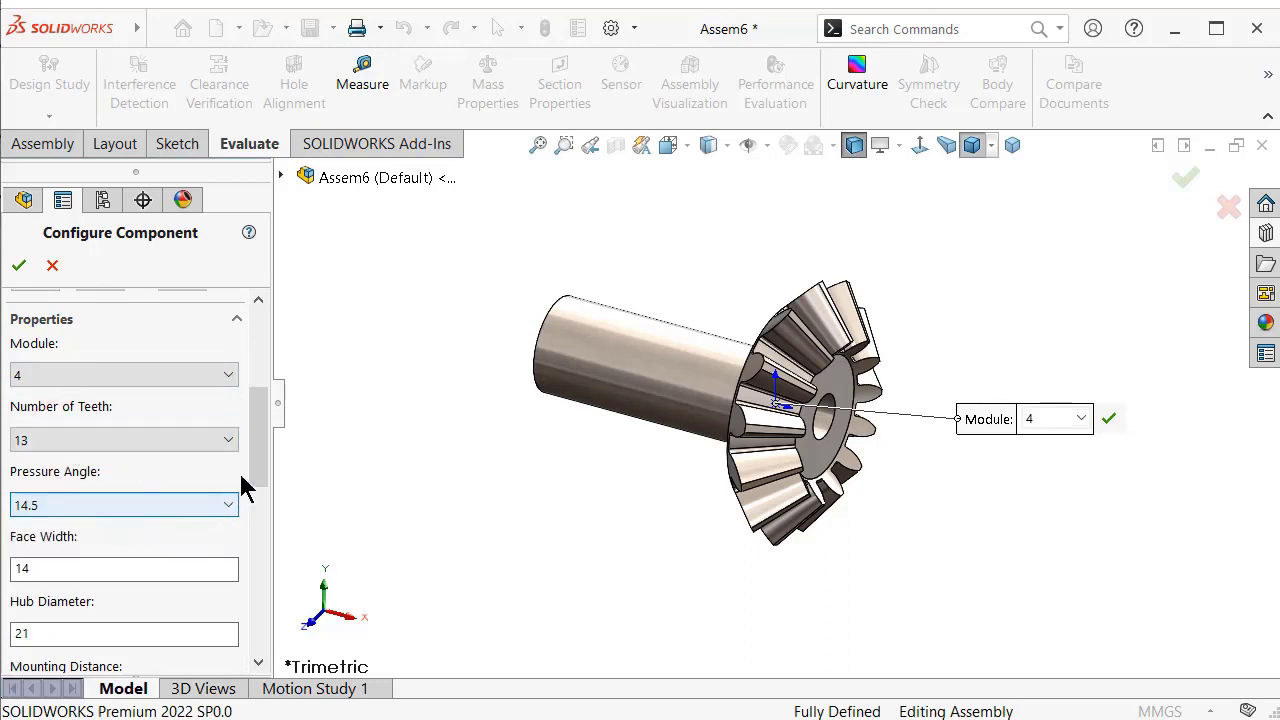
Review the remaining properties, including face width 14, and accept the gear configuration
drag(260, 470, 263, 520)
drag(42, 385, 13, 385)
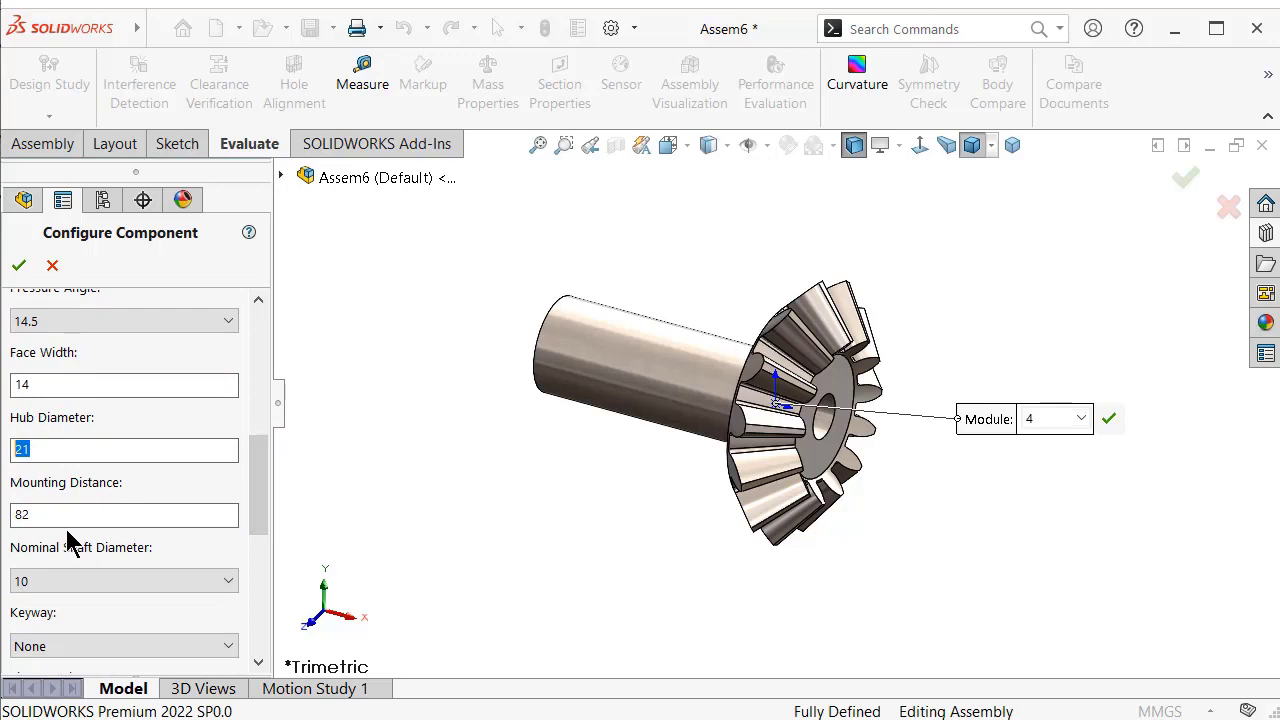
drag(265, 537, 265, 575)
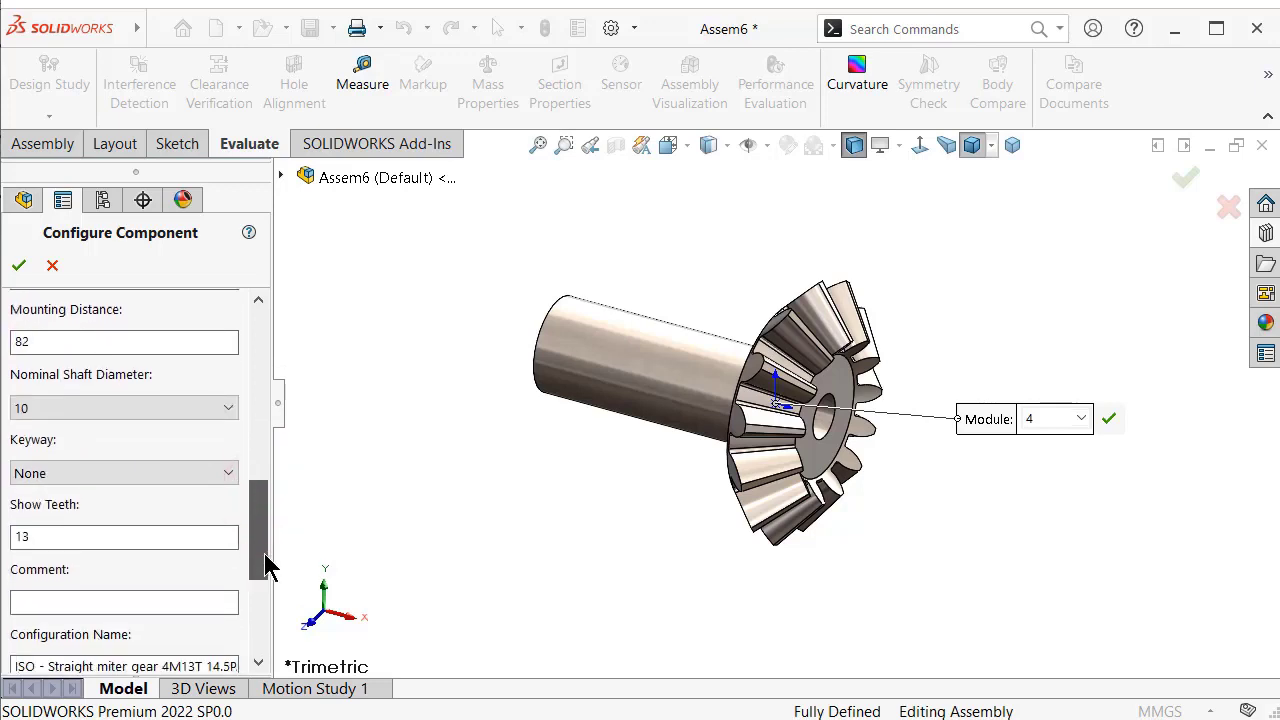
mouse_move(256, 530)
mouse_down()
mouse_move(314, 663)
mouse_move(280, 417)
mouse_move(281, 459)
mouse_up()
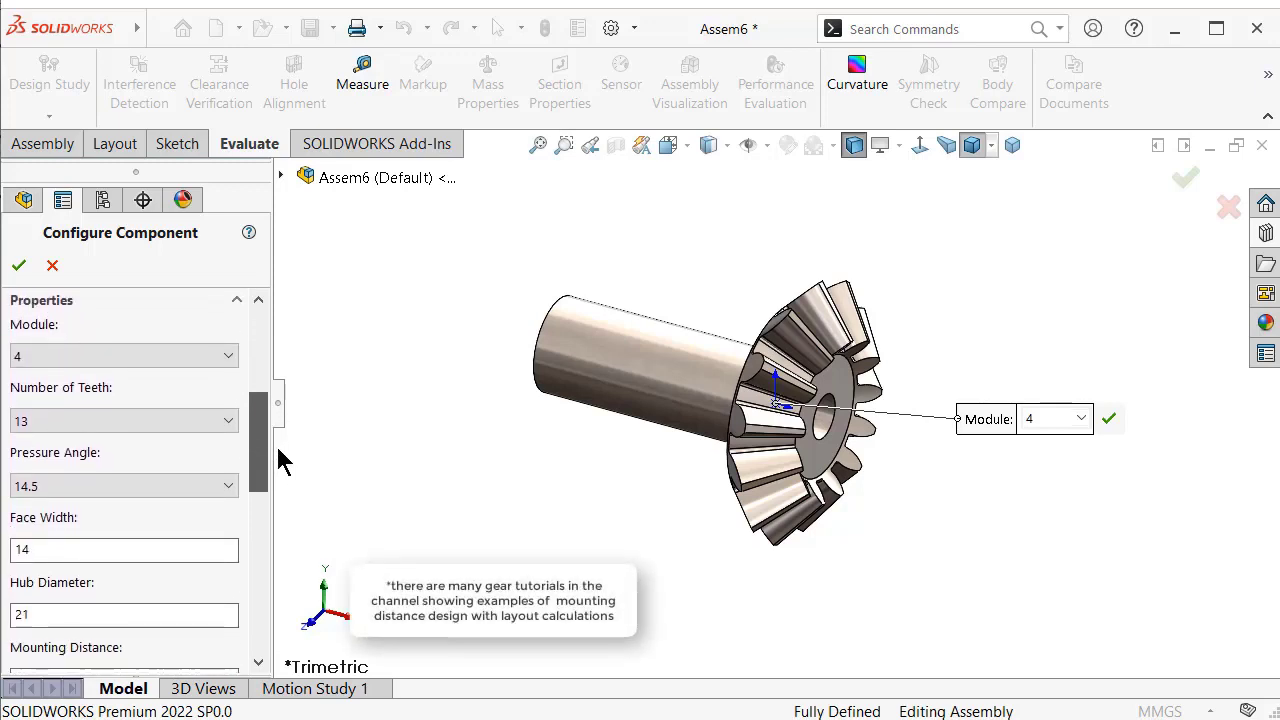
drag(280, 460, 264, 615)
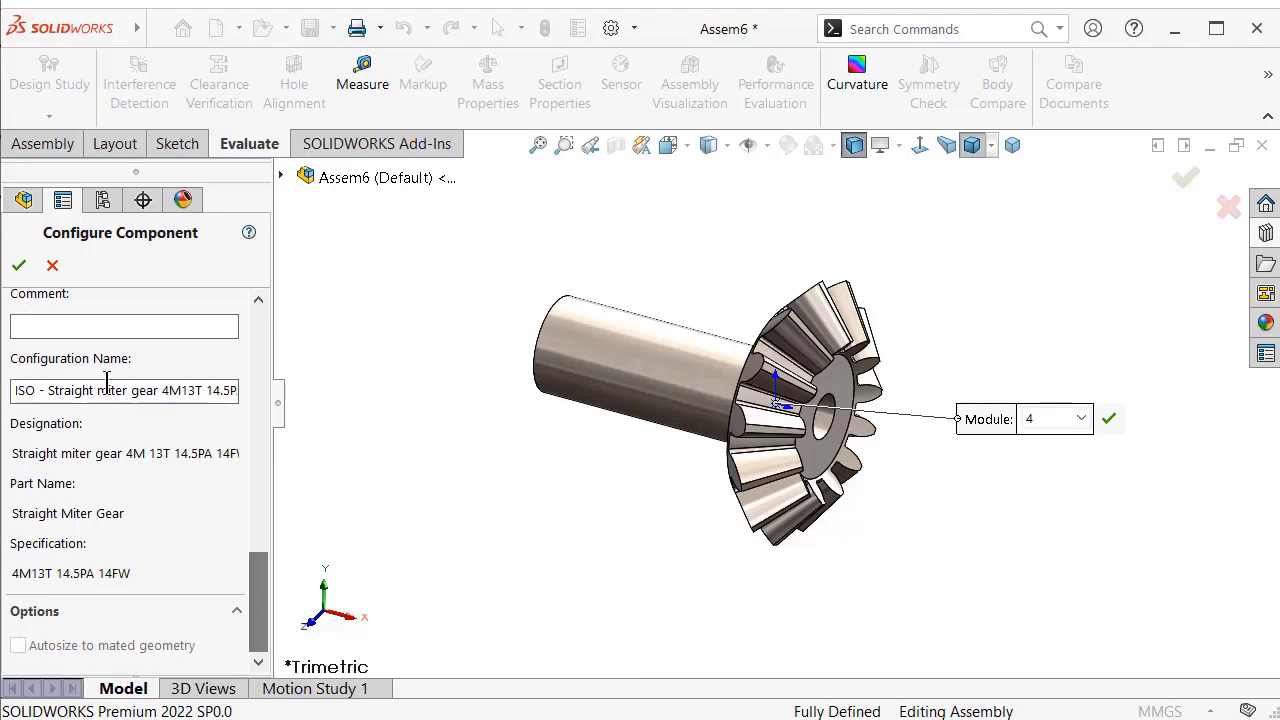
click(22, 266)
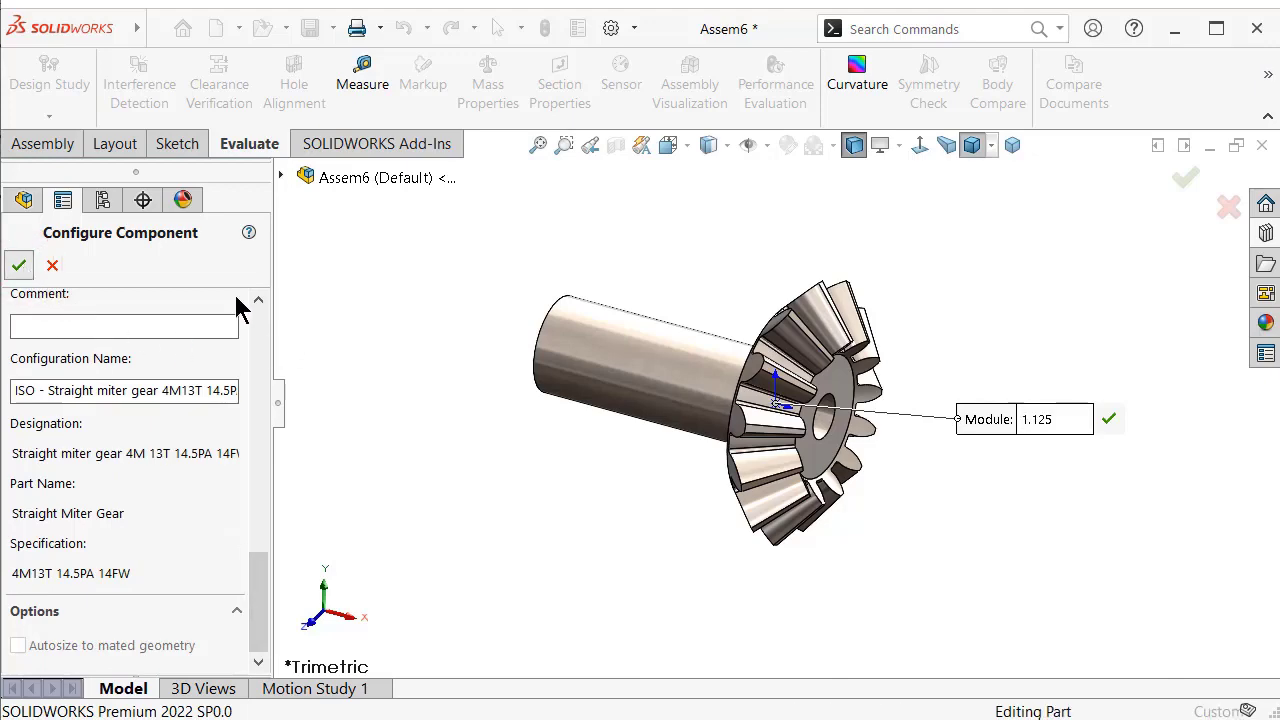
Finish inserting the gear and show it in isometric view
click(1222, 204)
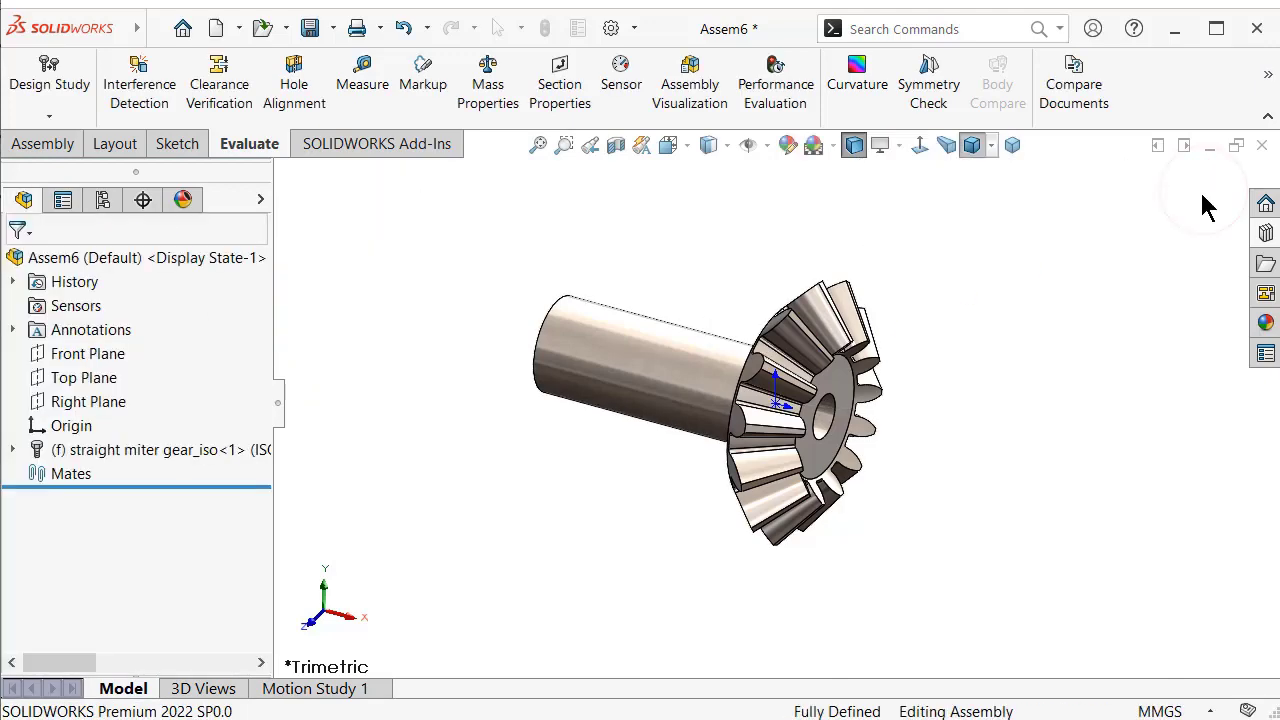
click(1015, 146)
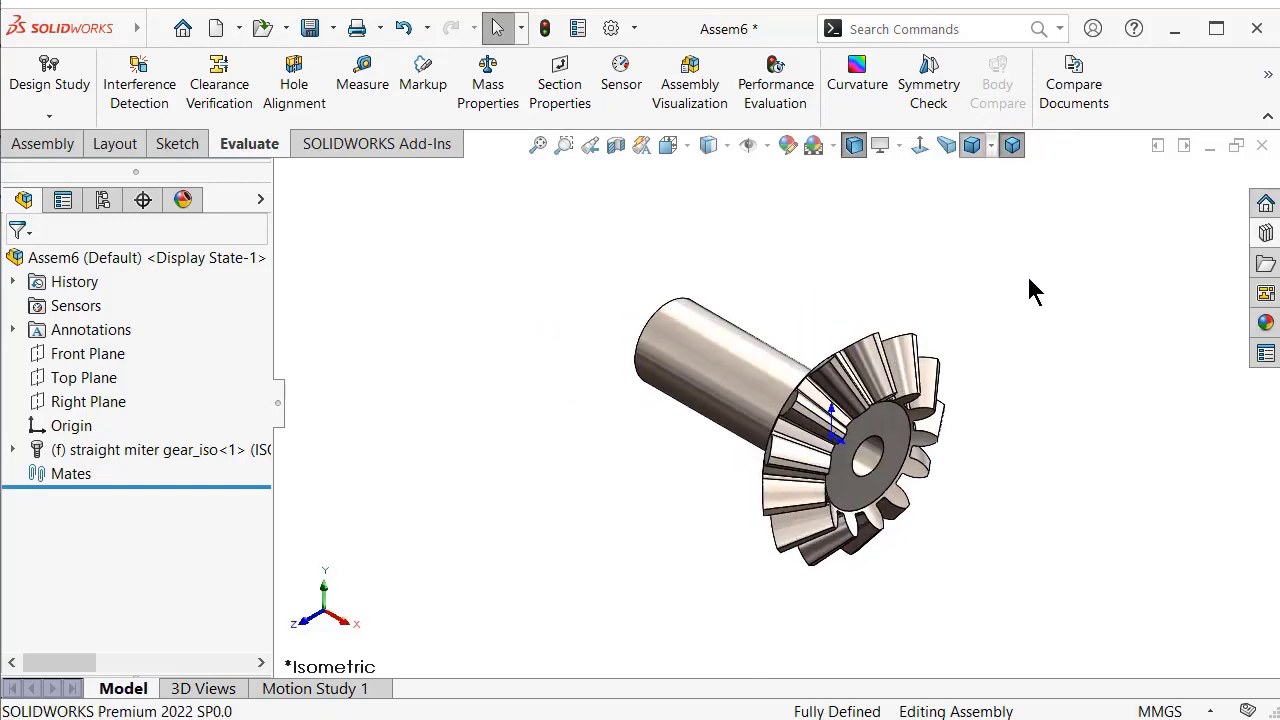
scroll(985, 400, down, 2)
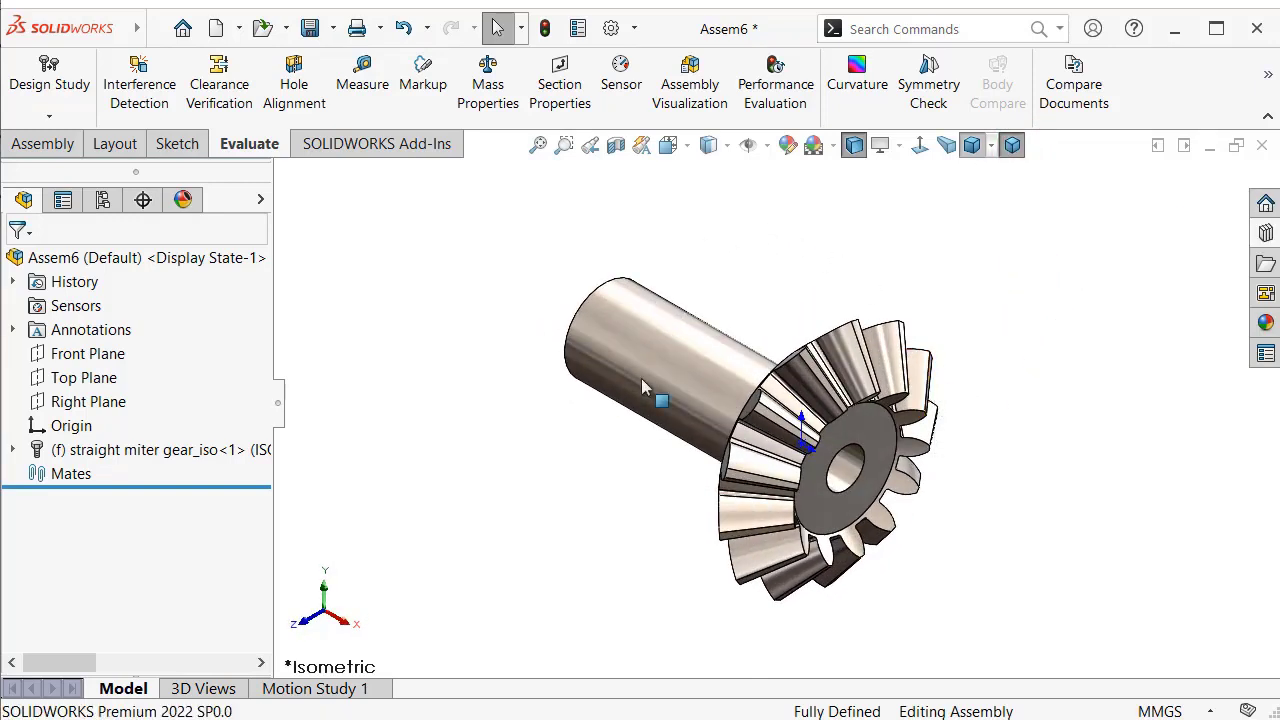
Save as SOLIDWORKS part 4-bevel_gear_shaft1, then close the assembly without saving
click(335, 33)
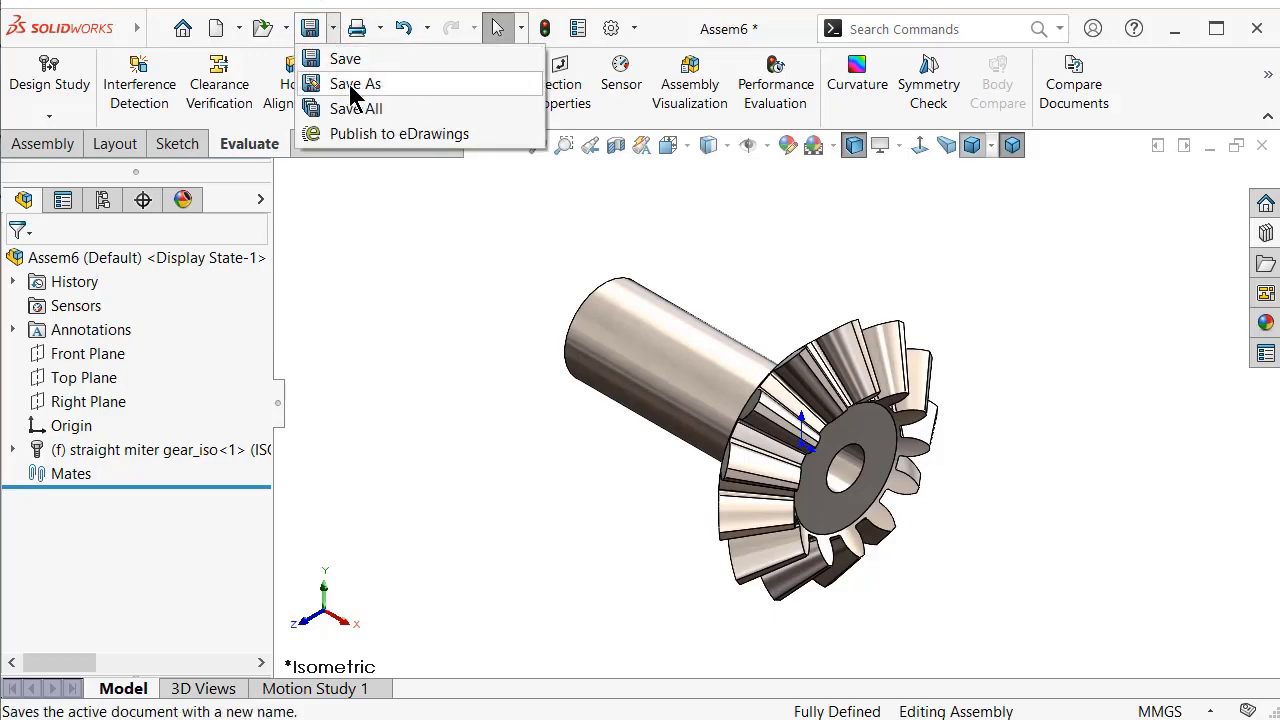
click(394, 88)
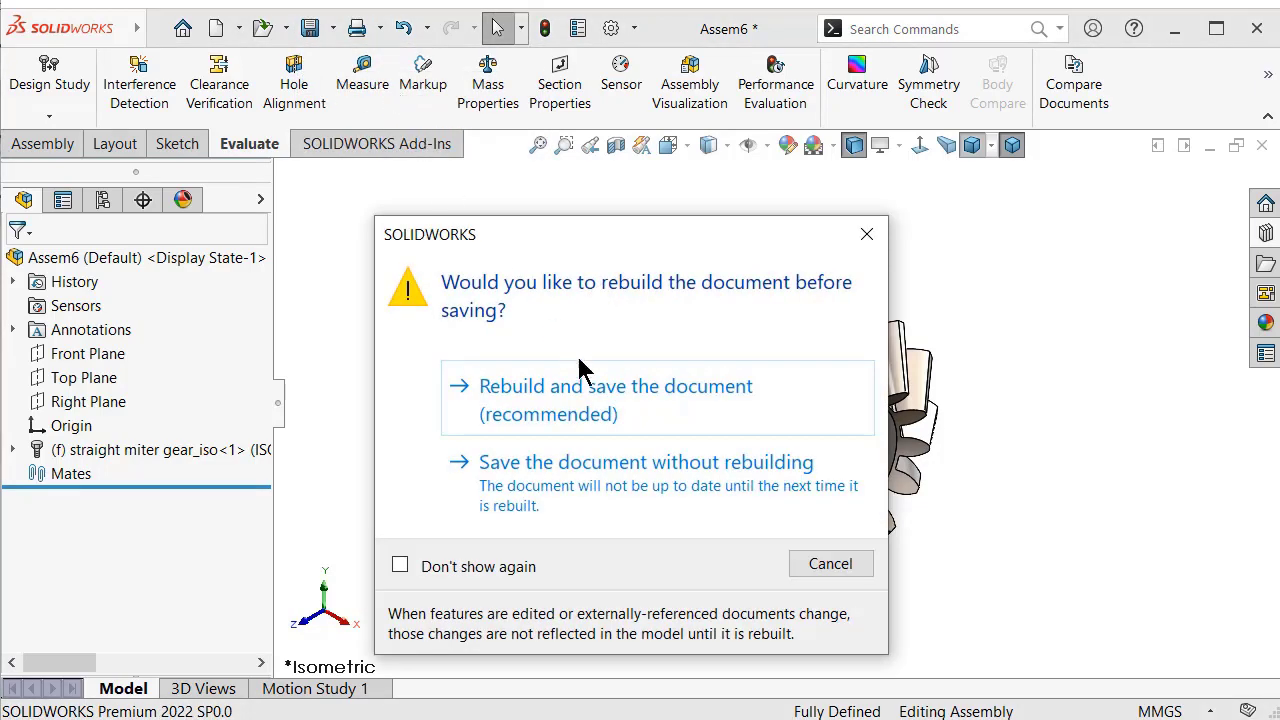
click(613, 400)
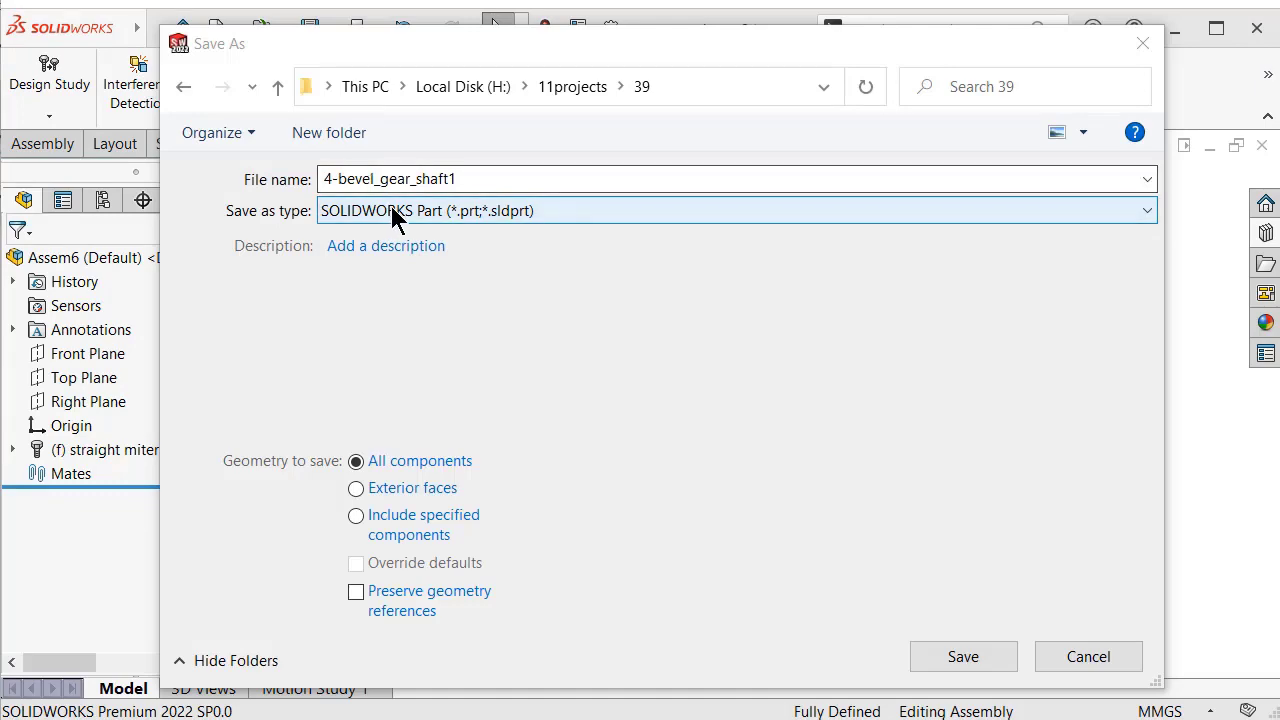
click(390, 212)
click(390, 212)
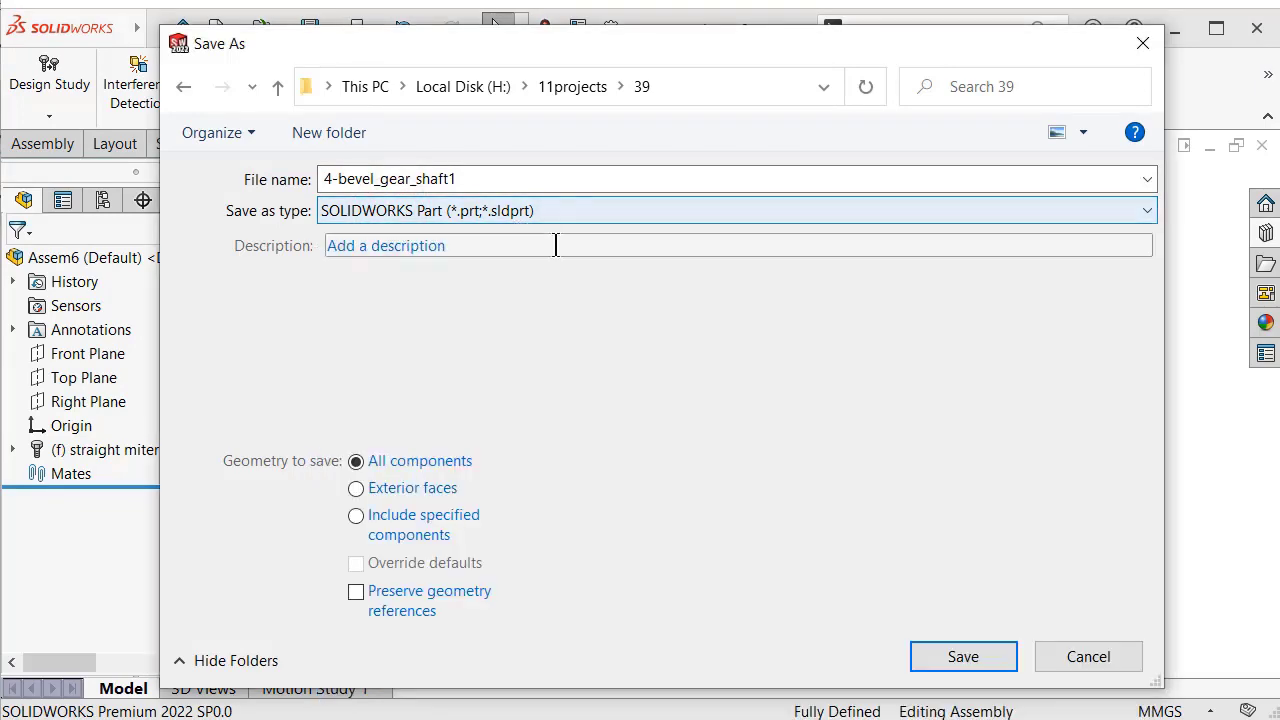
click(960, 660)
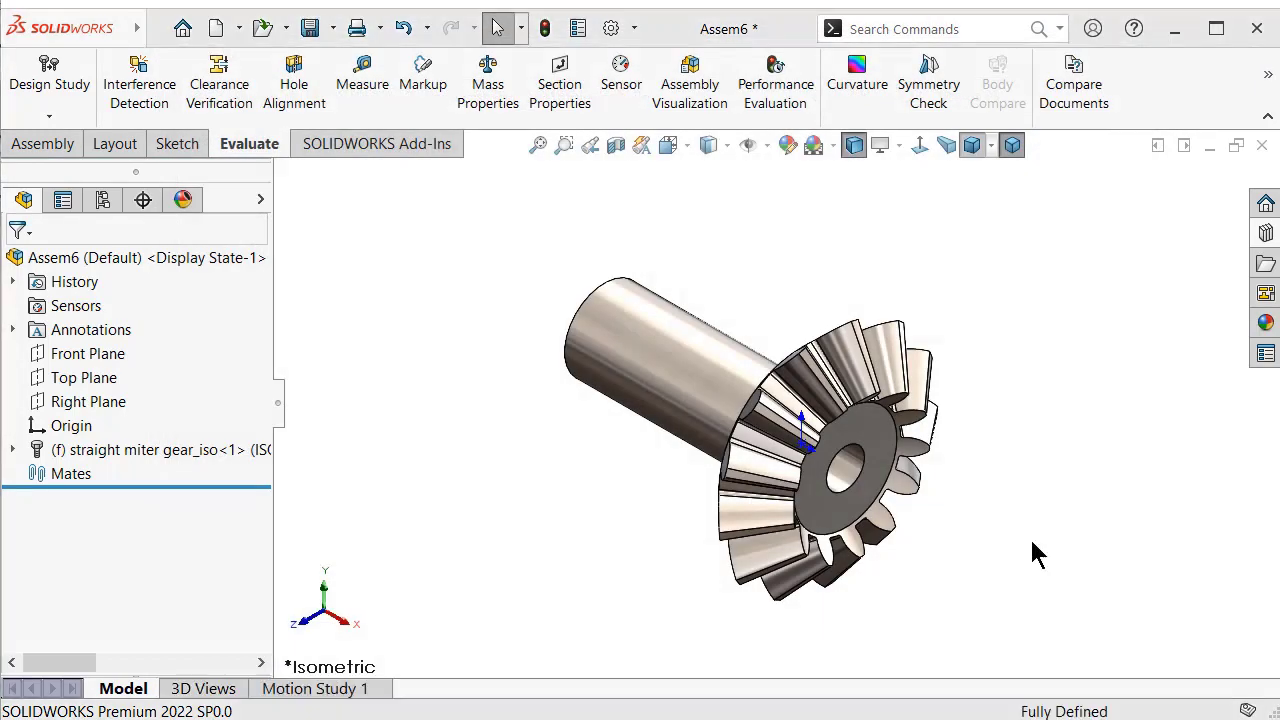
click(1261, 145)
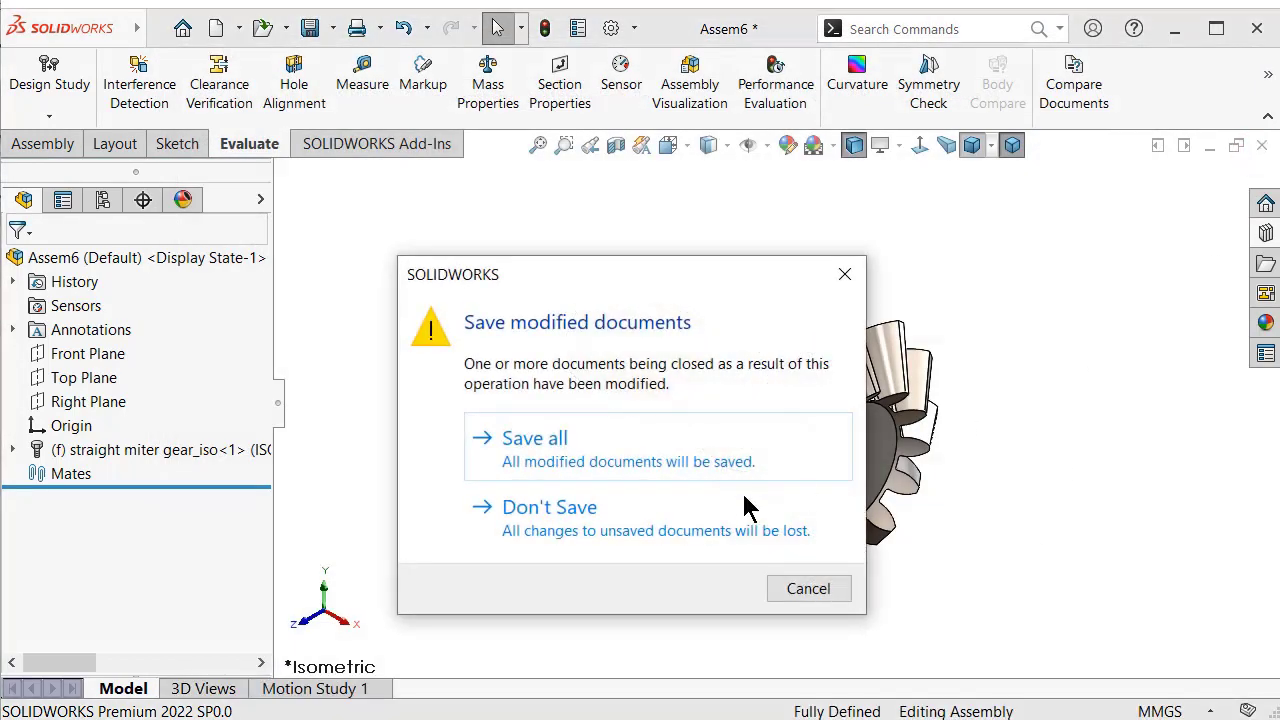
click(629, 534)
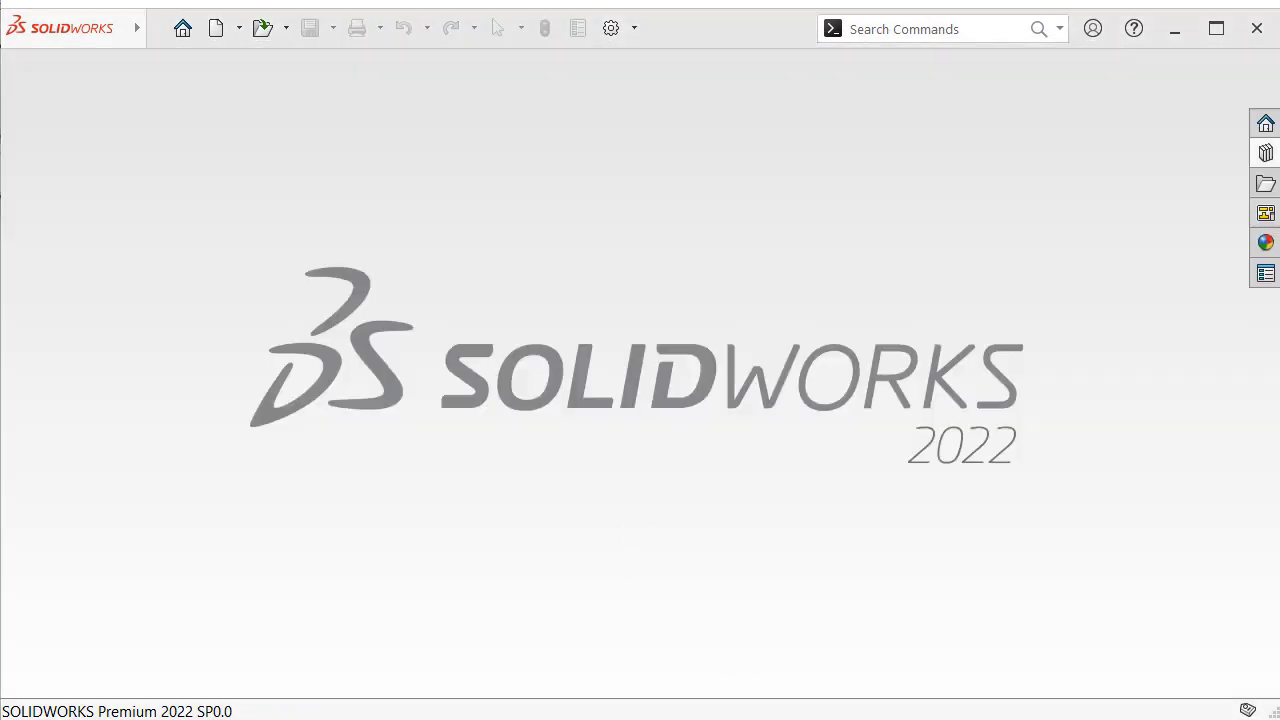
Open part 4-bevel_gear_shaft1 without FeatureWorks, on a Plain White scene in isometric view
click(286, 28)
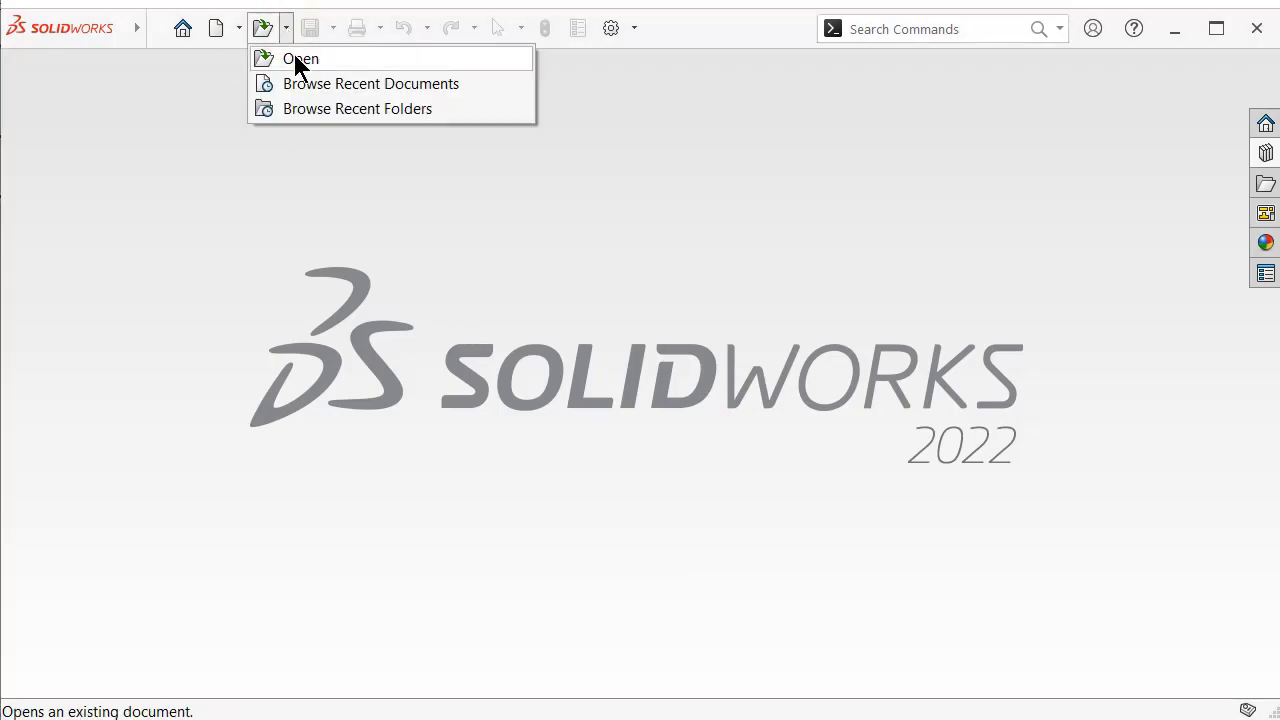
click(294, 54)
click(659, 390)
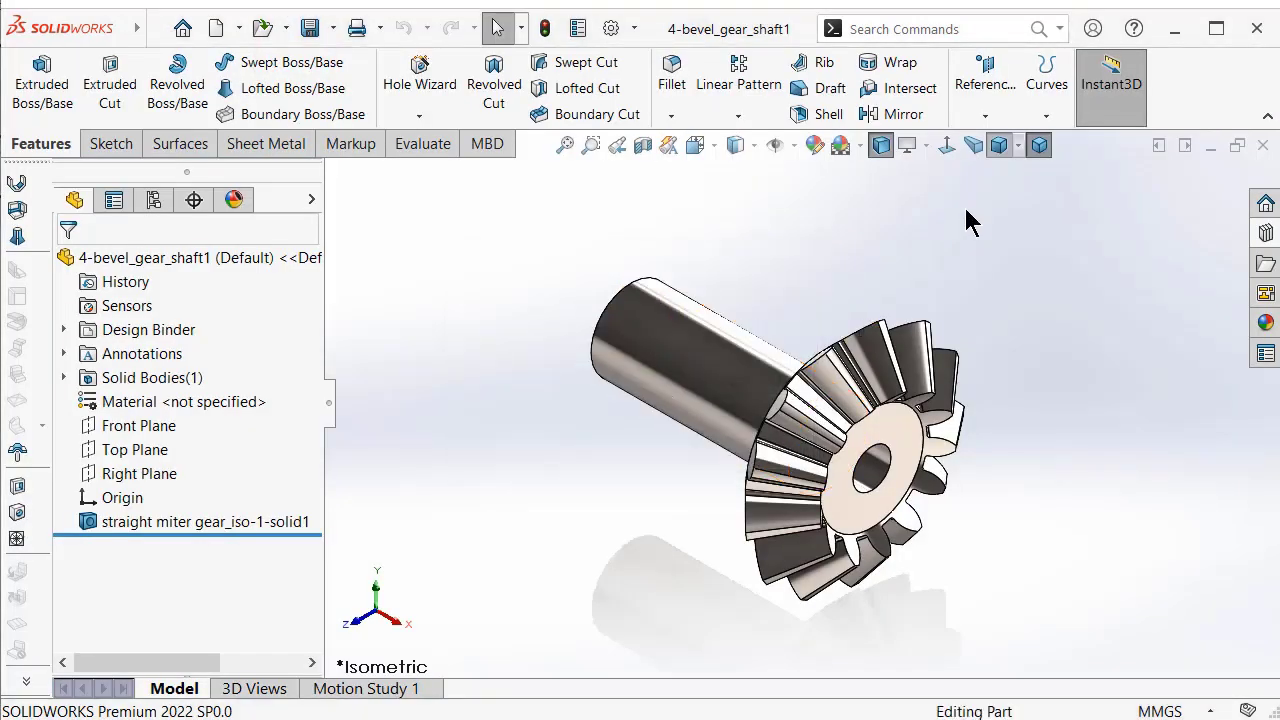
key(z)
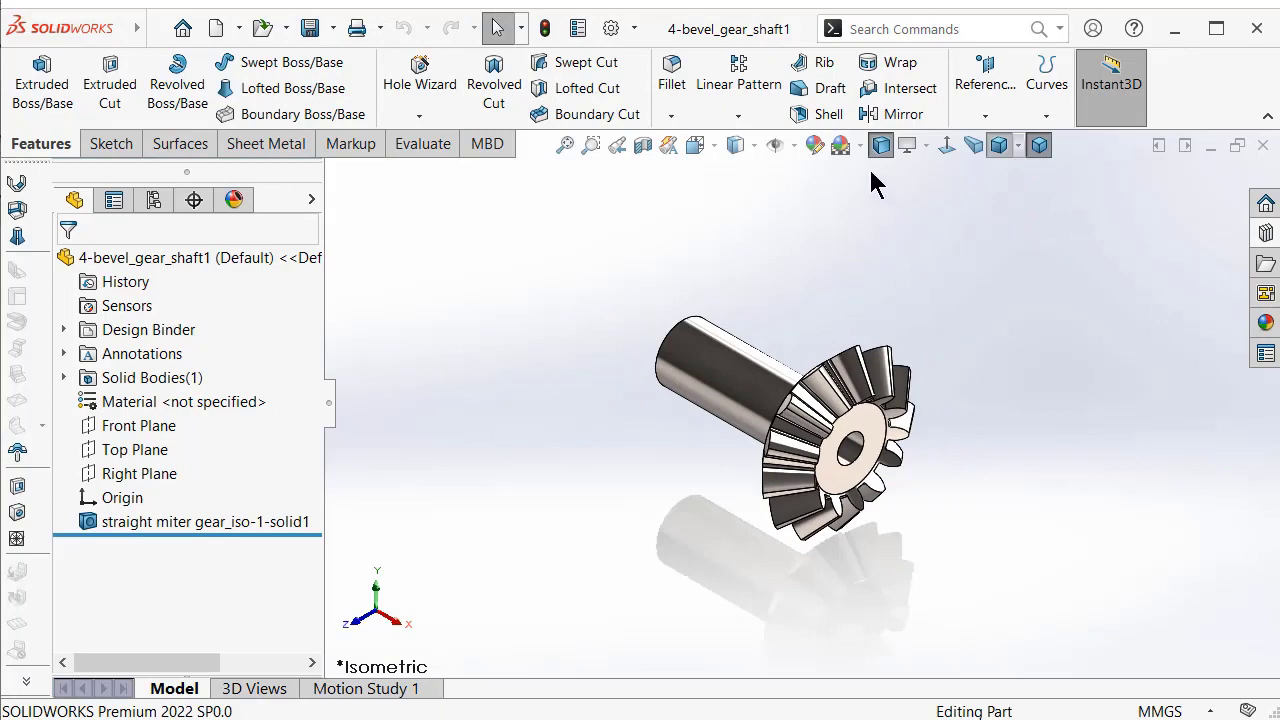
click(859, 146)
click(878, 198)
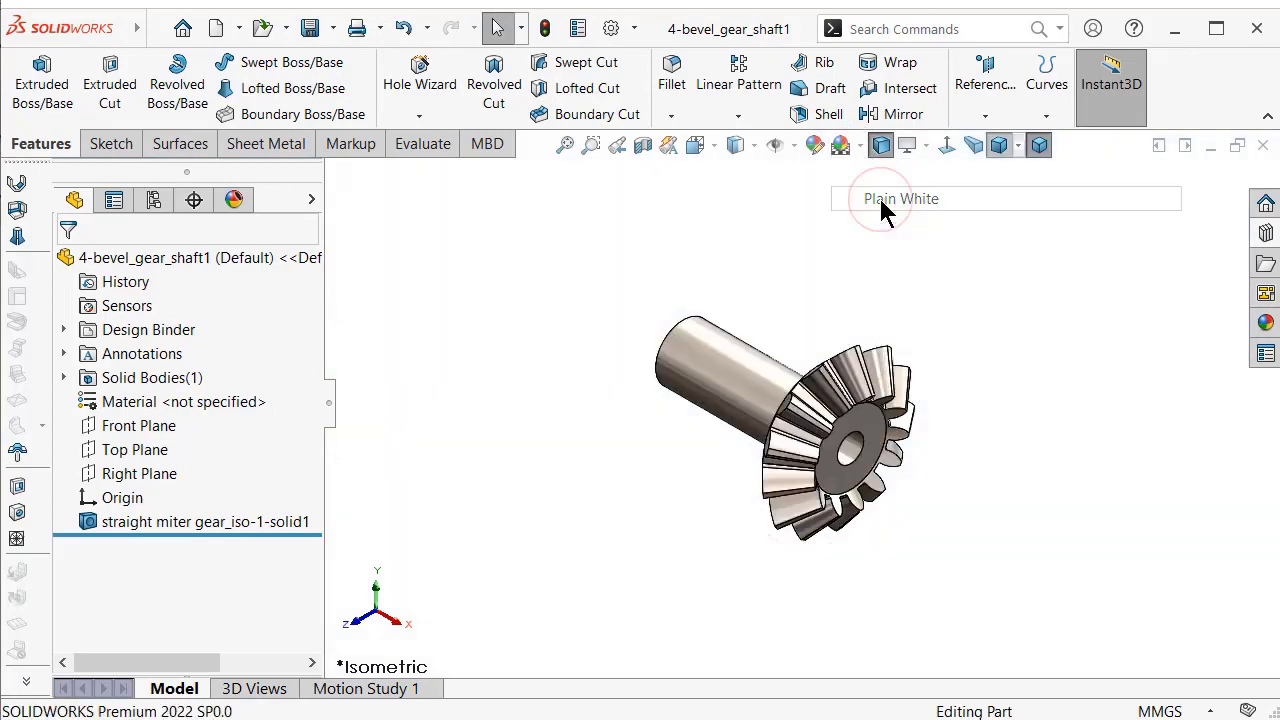
mouse_move(883, 338)
middle_down()
mouse_move(663, 229)
mouse_move(771, 209)
mouse_move(886, 217)
mouse_move(860, 243)
middle_up()
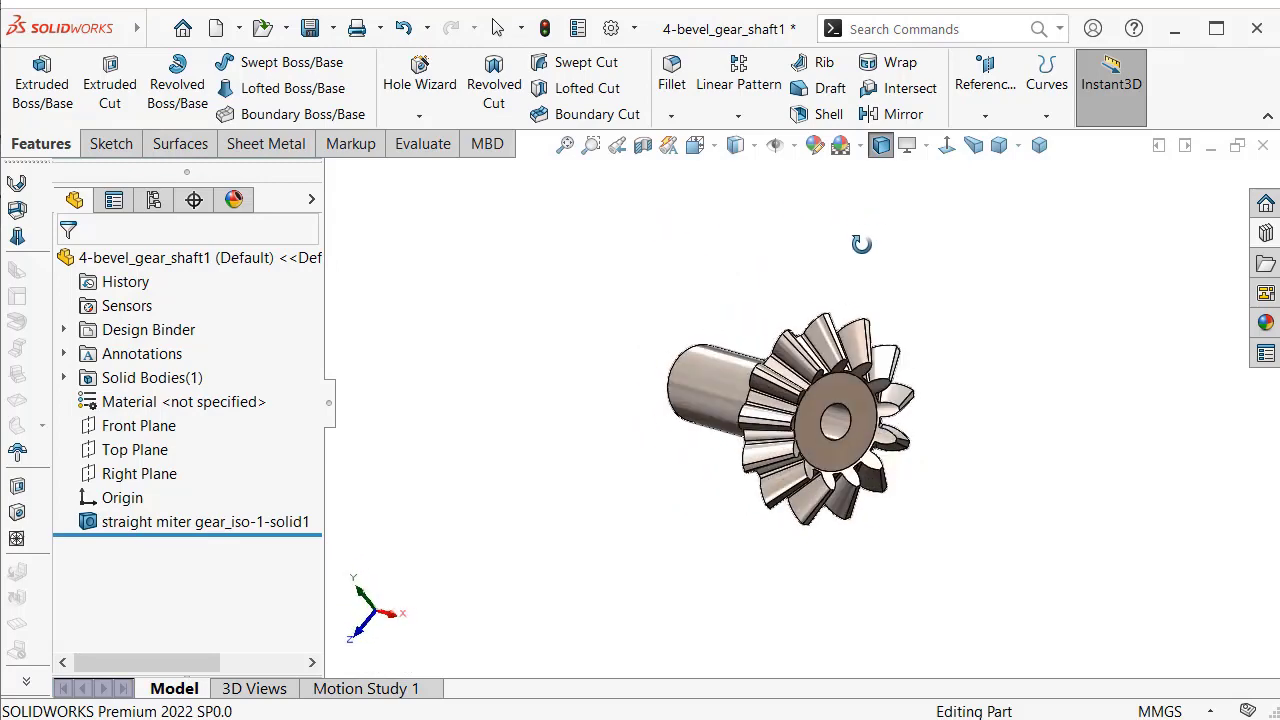
click(1038, 147)
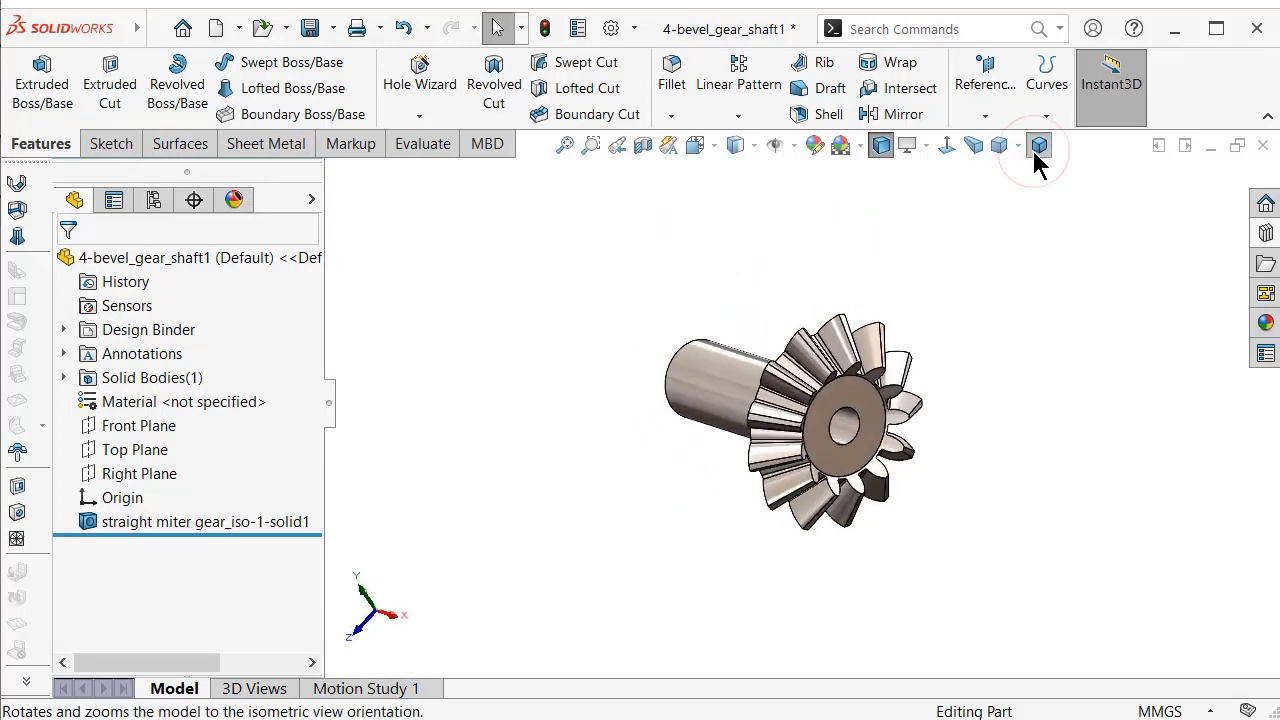
Start a sketch on the Front Plane with Hidden Lines Visible display
click(147, 428)
click(163, 410)
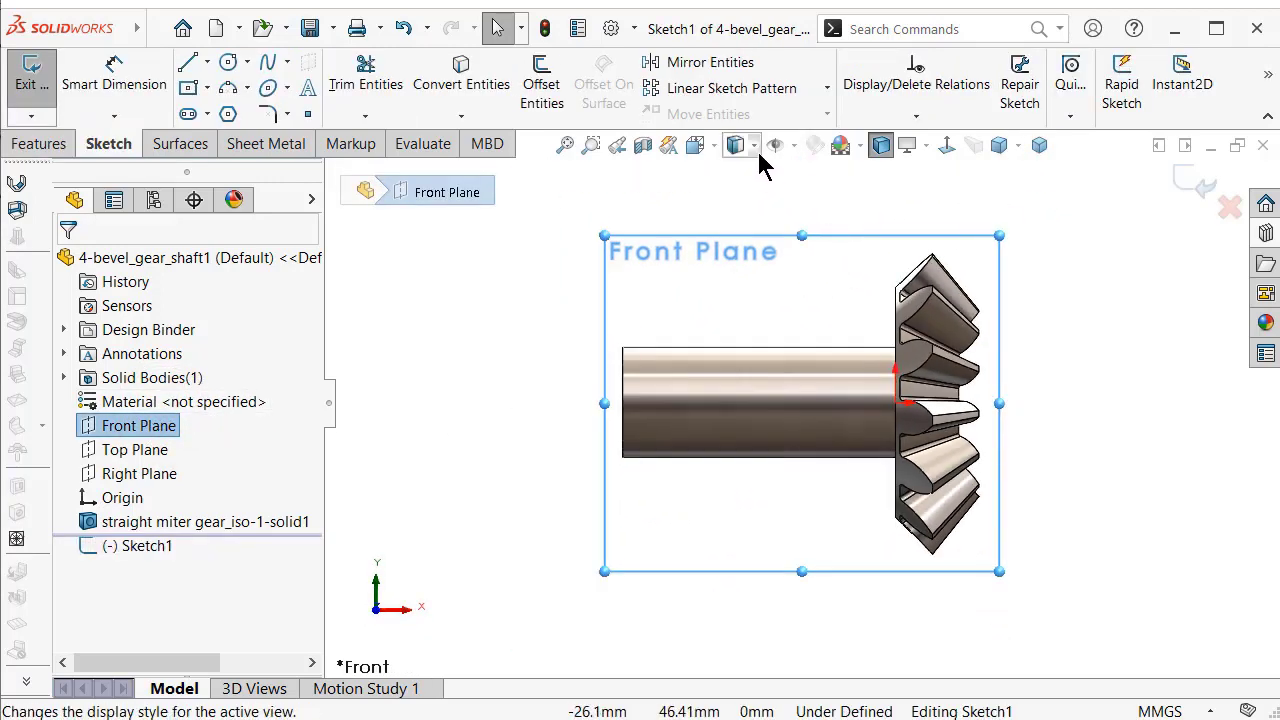
click(755, 147)
click(738, 259)
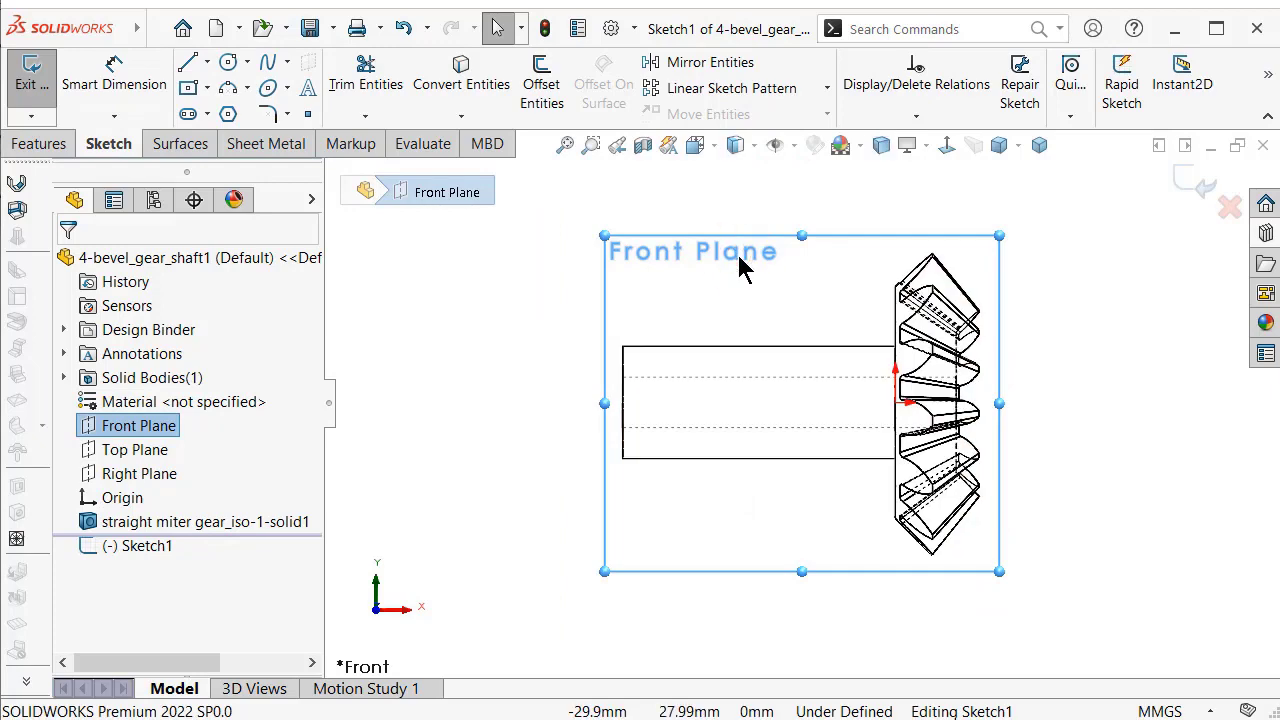
scroll(938, 341, down, 3)
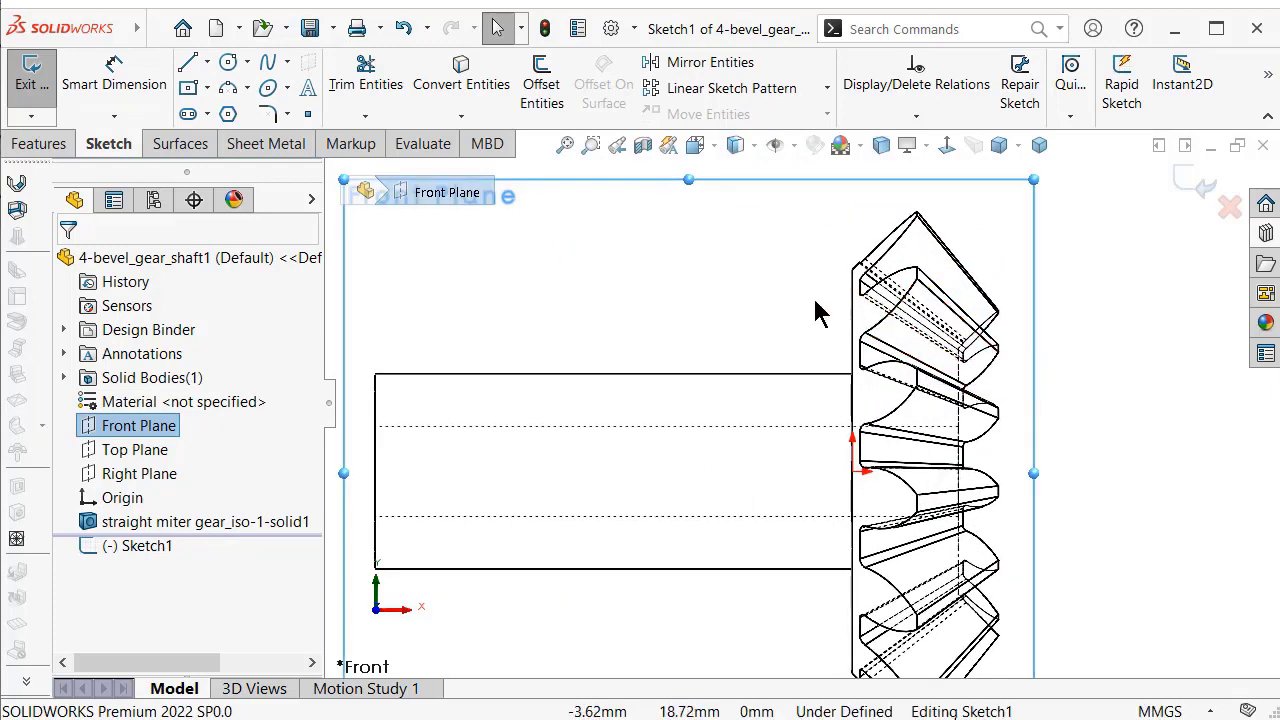
scroll(820, 309, up, 1)
scroll(790, 296, up, 1)
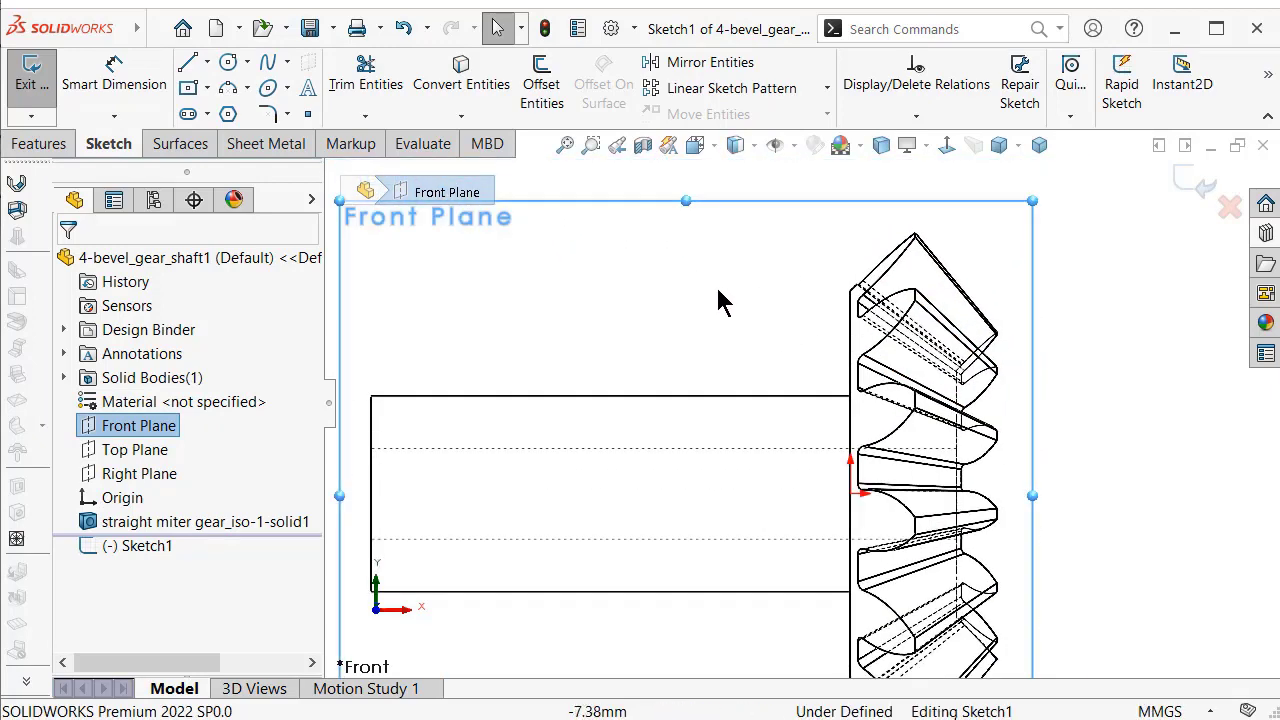
Draw lines from the shaft's left end to the gear, up, and back left
click(187, 62)
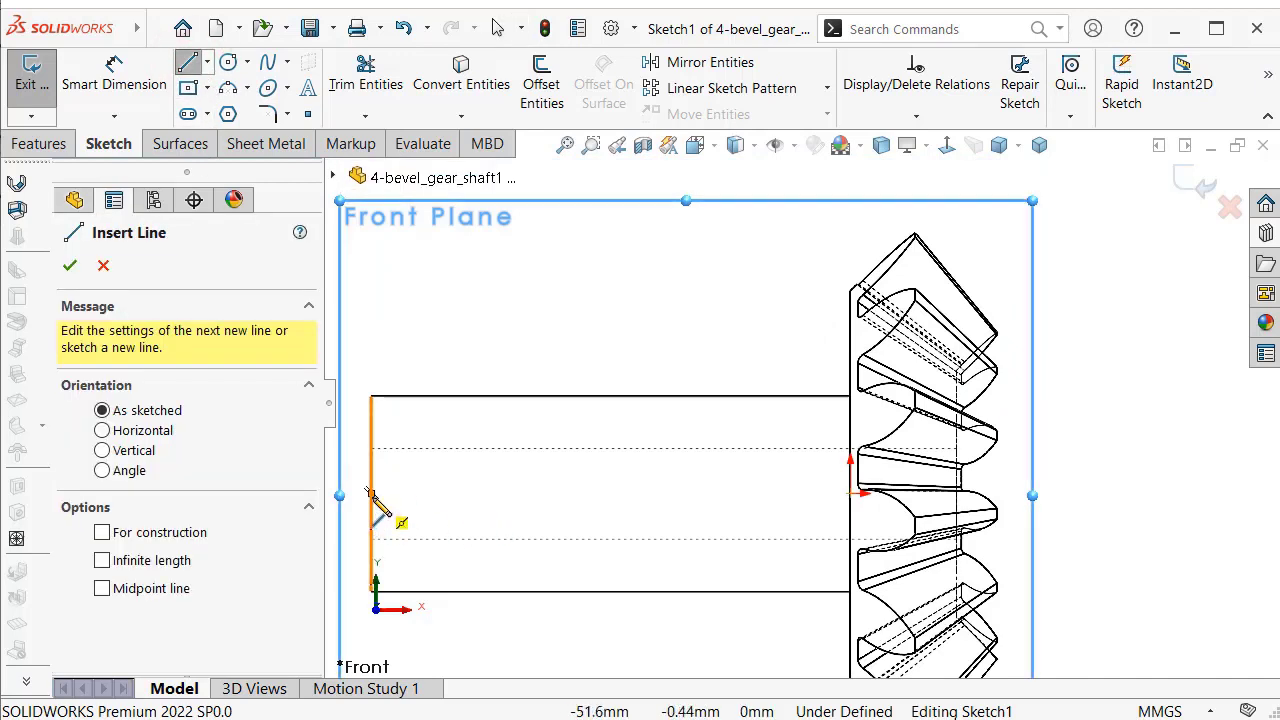
click(370, 490)
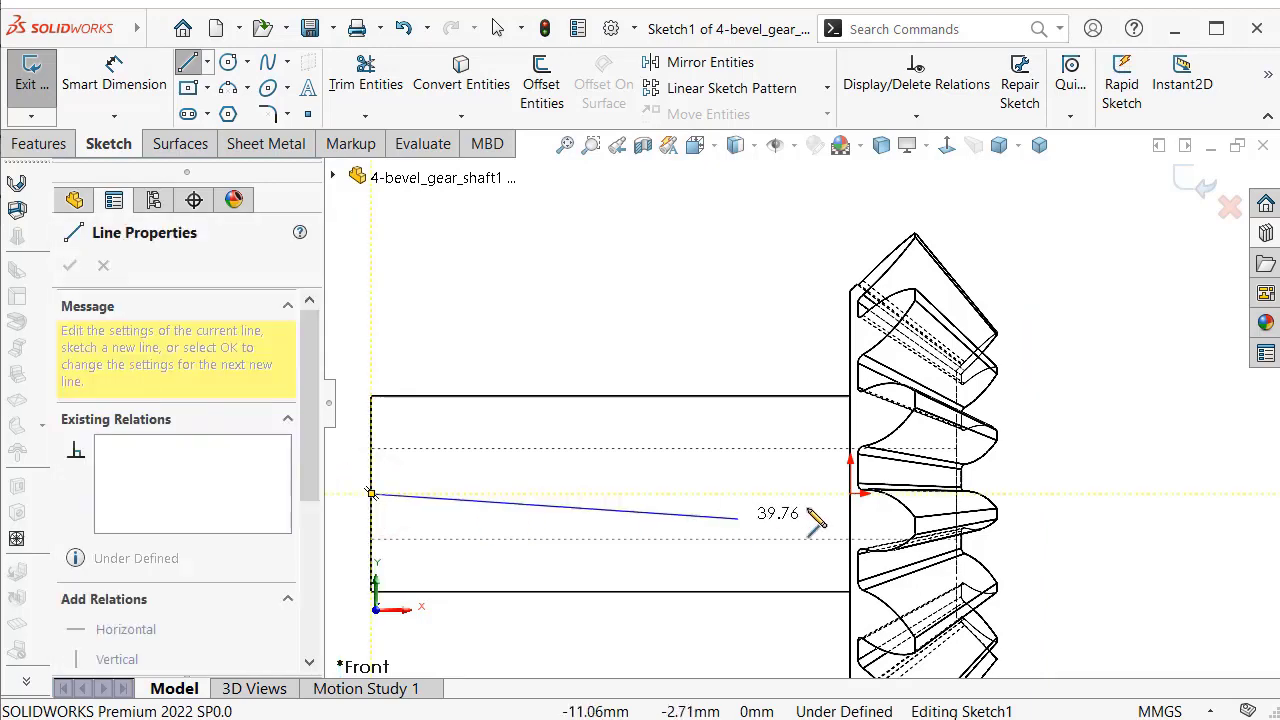
scroll(900, 495, down, 2)
scroll(935, 488, down, 2)
scroll(960, 490, down, 2)
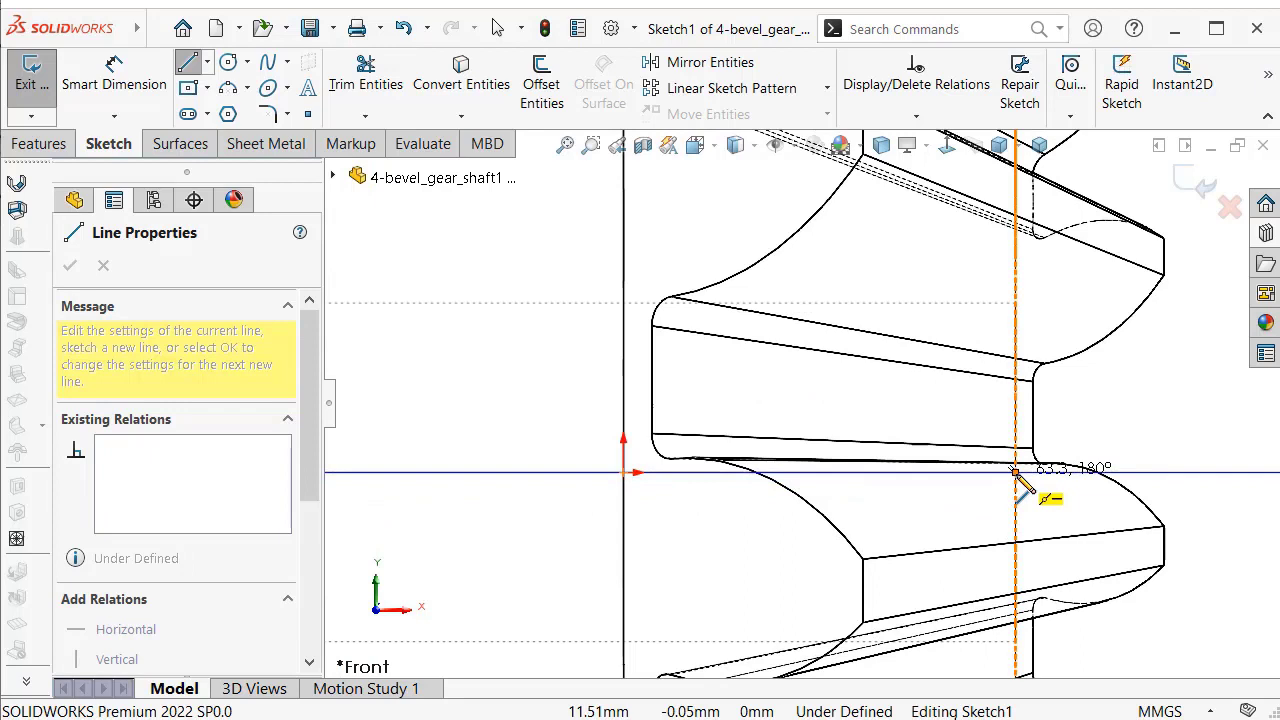
click(1015, 472)
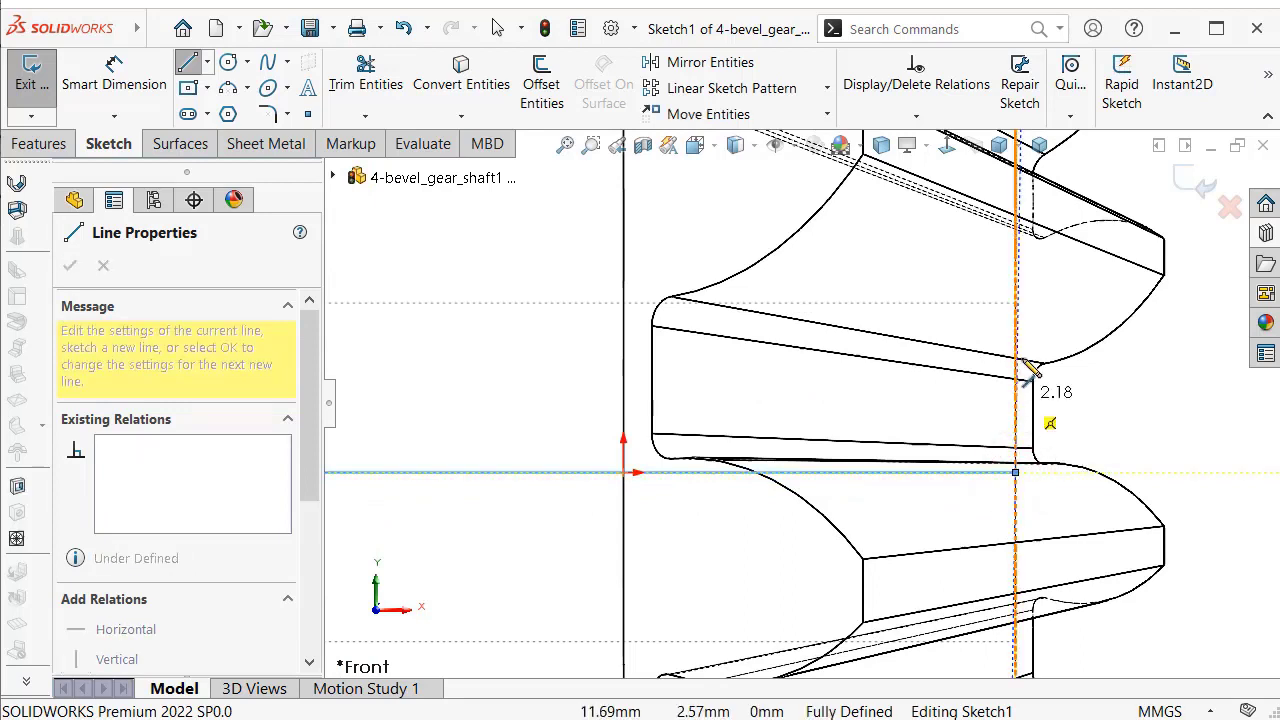
click(1016, 302)
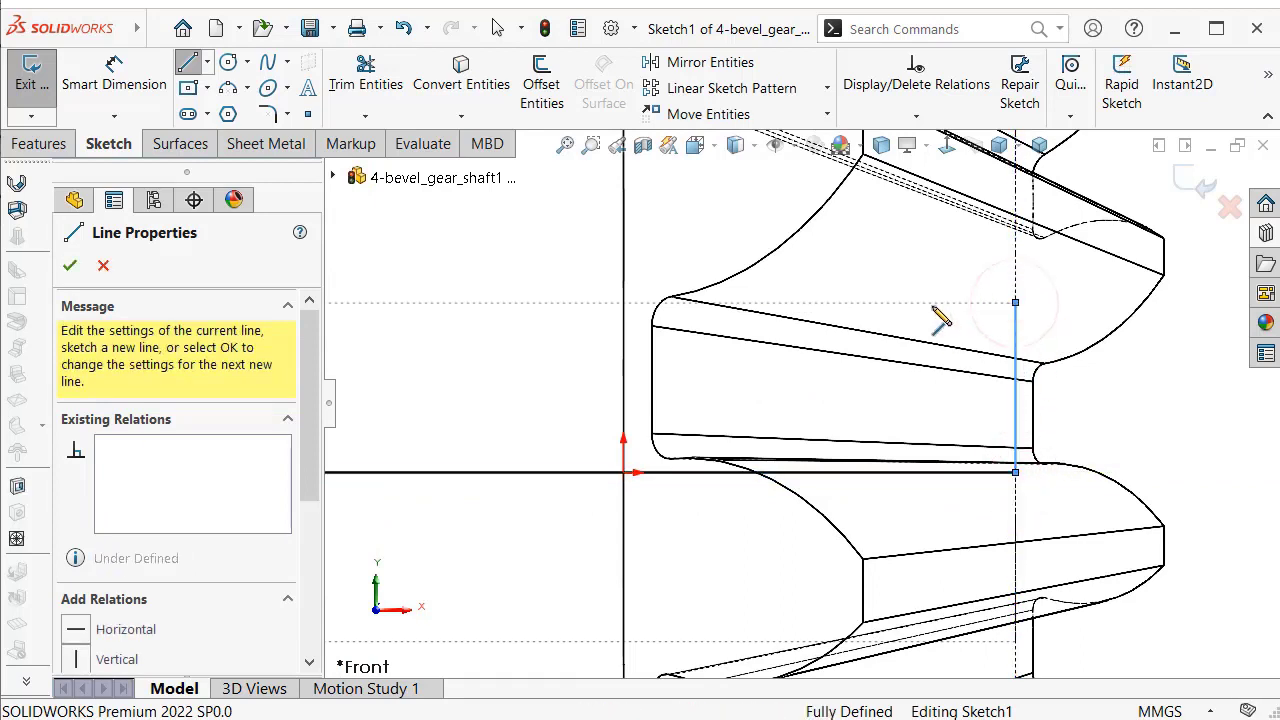
click(624, 302)
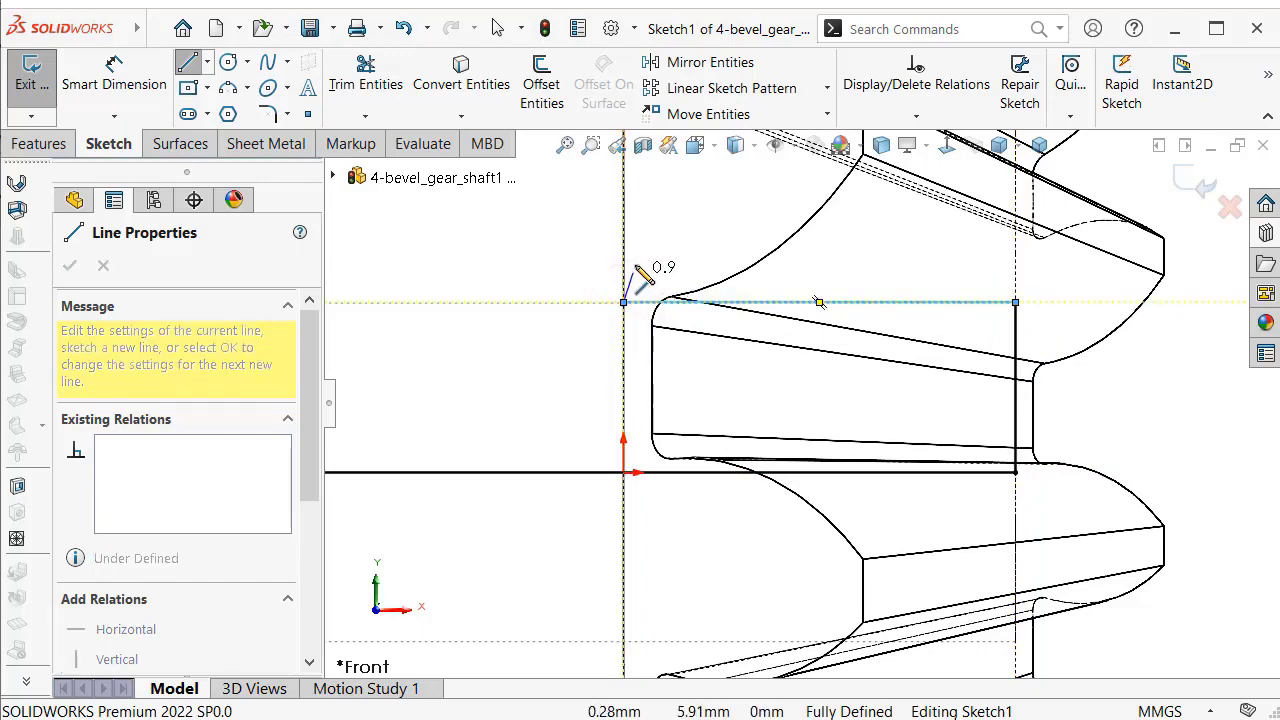
scroll(650, 285, up, 2)
scroll(657, 277, up, 2)
scroll(670, 265, up, 2)
scroll(720, 250, up, 2)
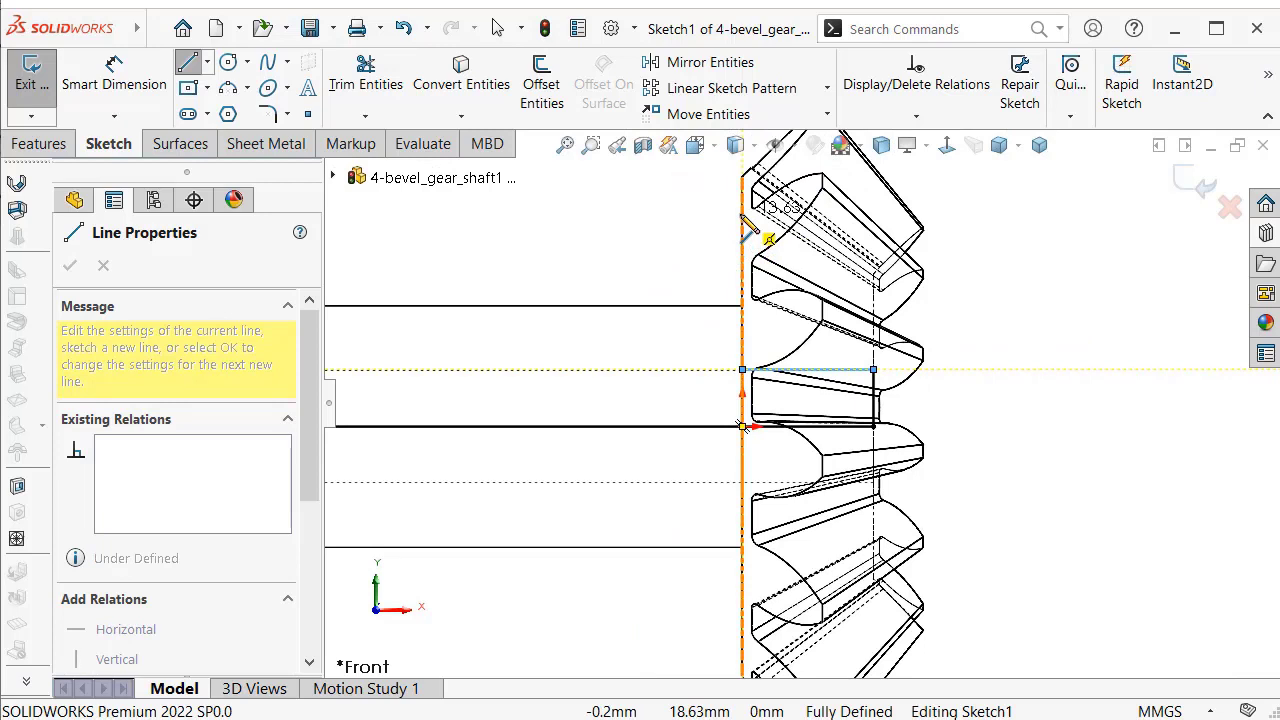
Continue the chain at the gear face with a short step, down to the shaft, and back to its left end
click(742, 370)
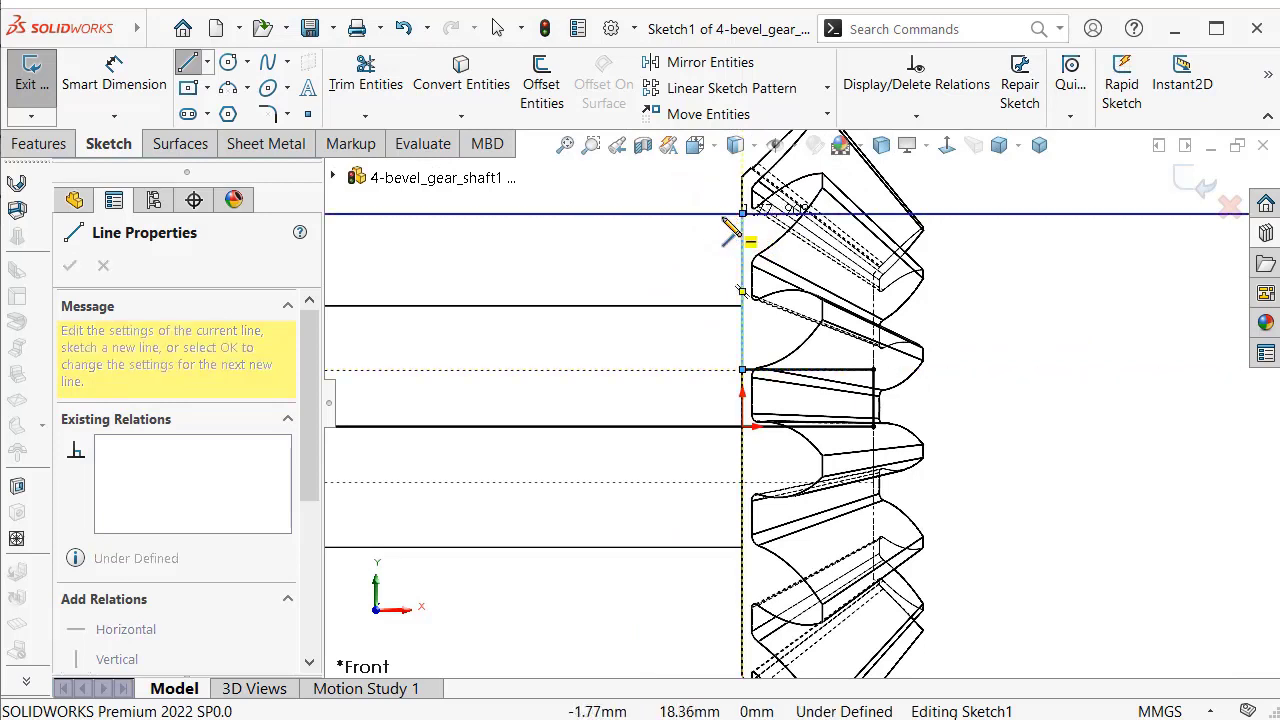
click(742, 213)
click(722, 213)
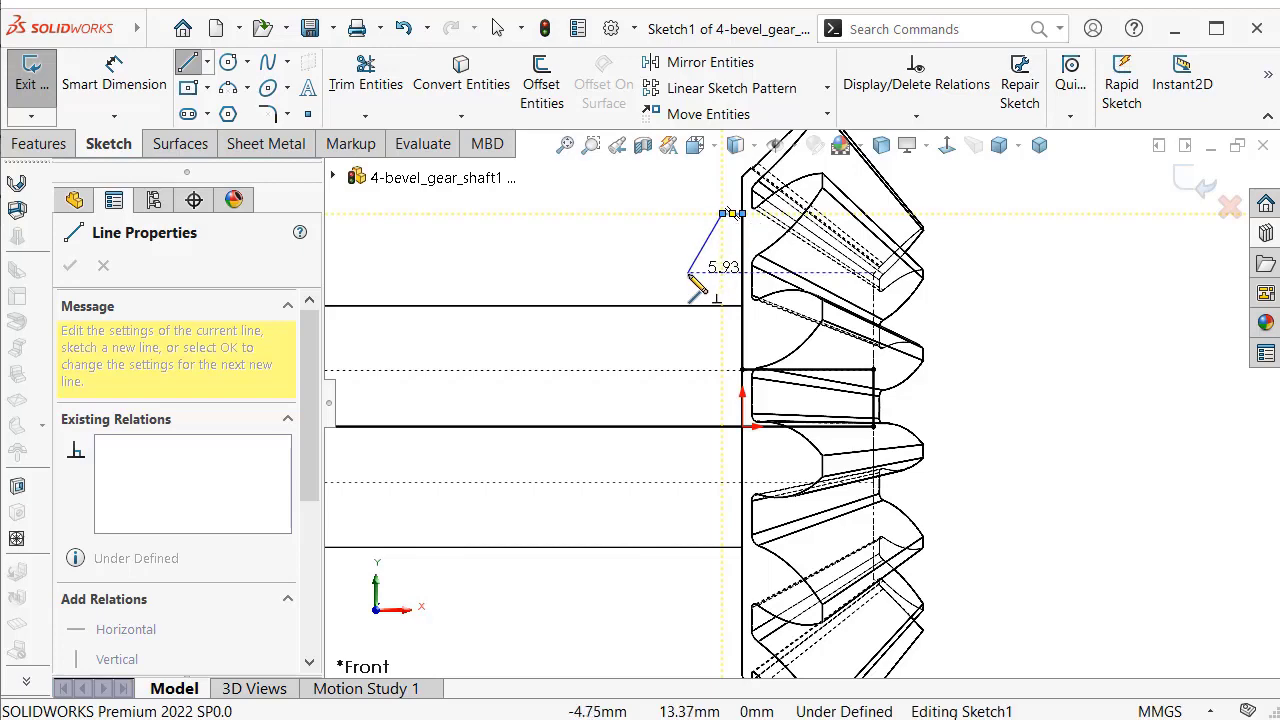
scroll(695, 272, down, 1)
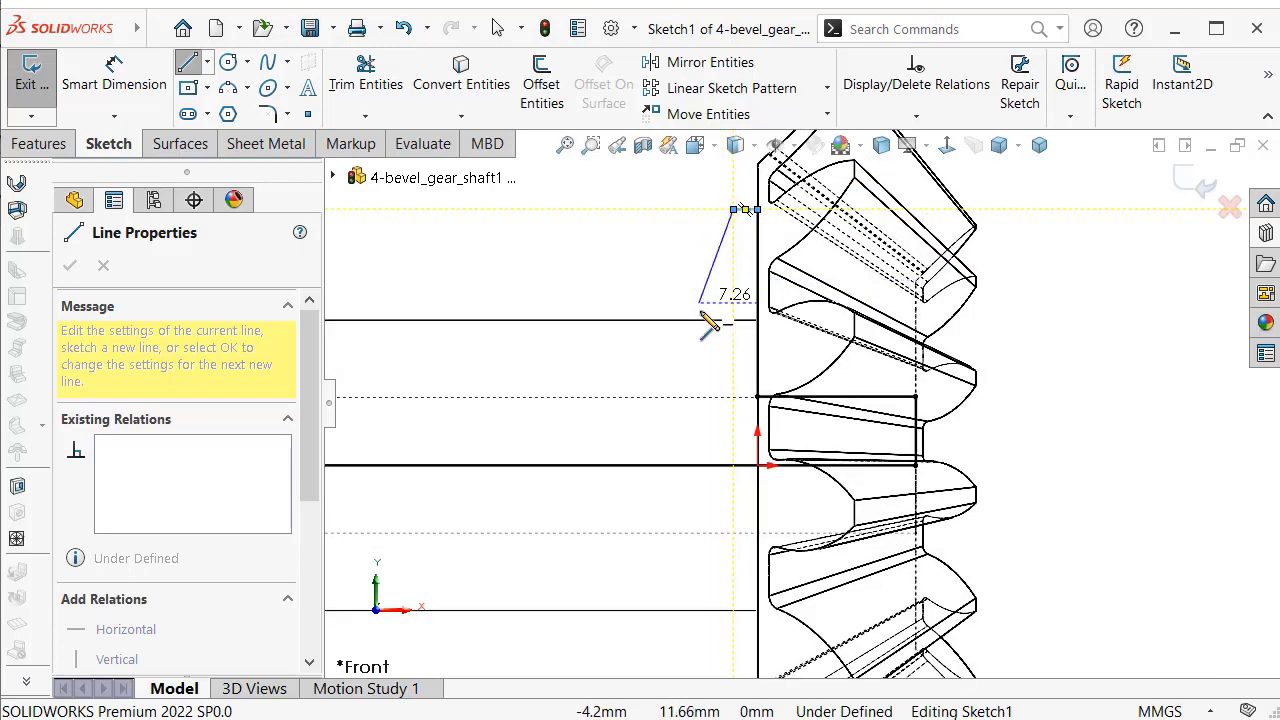
click(741, 400)
scroll(665, 405, up, 2)
scroll(640, 407, up, 1)
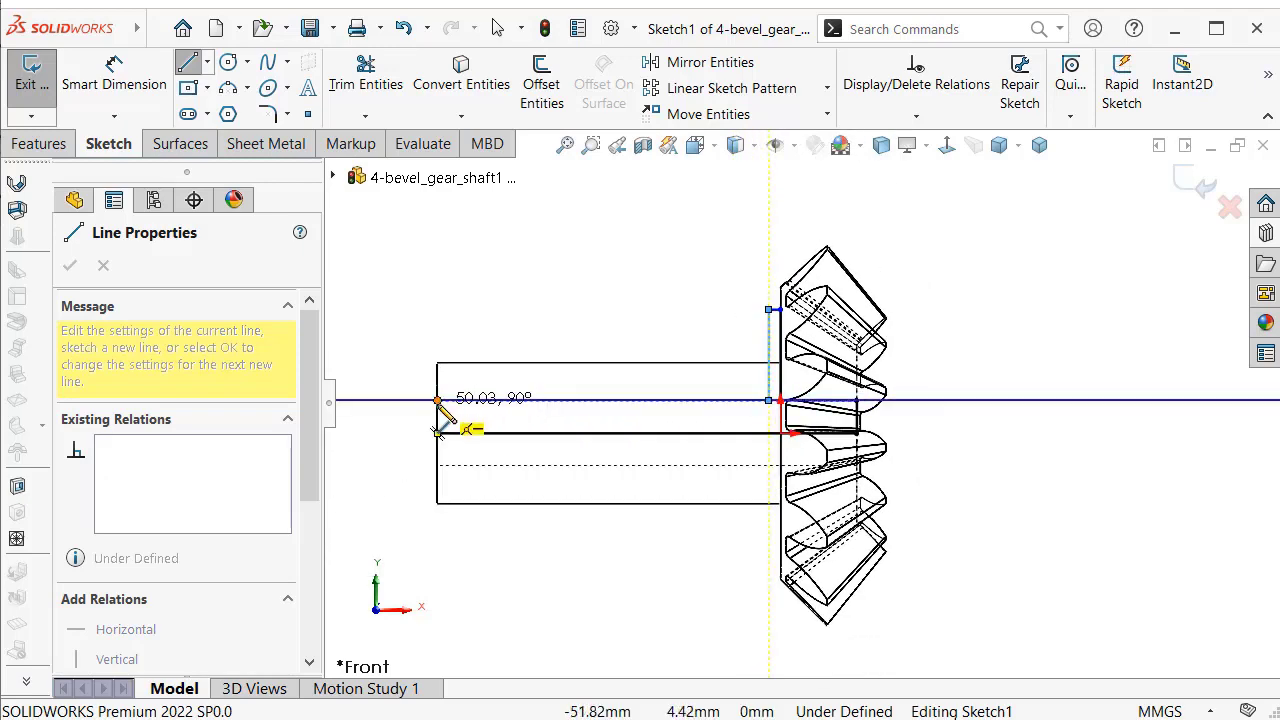
click(437, 400)
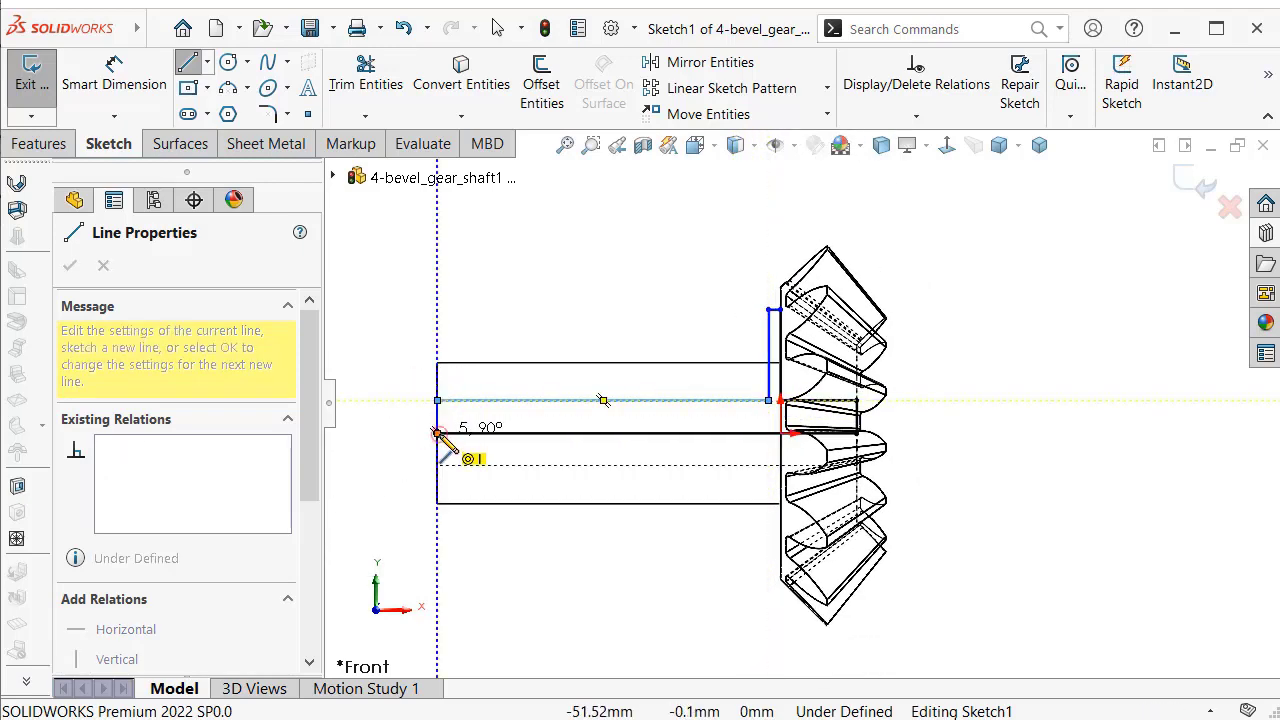
double_click(437, 433)
scroll(449, 290, up, 2)
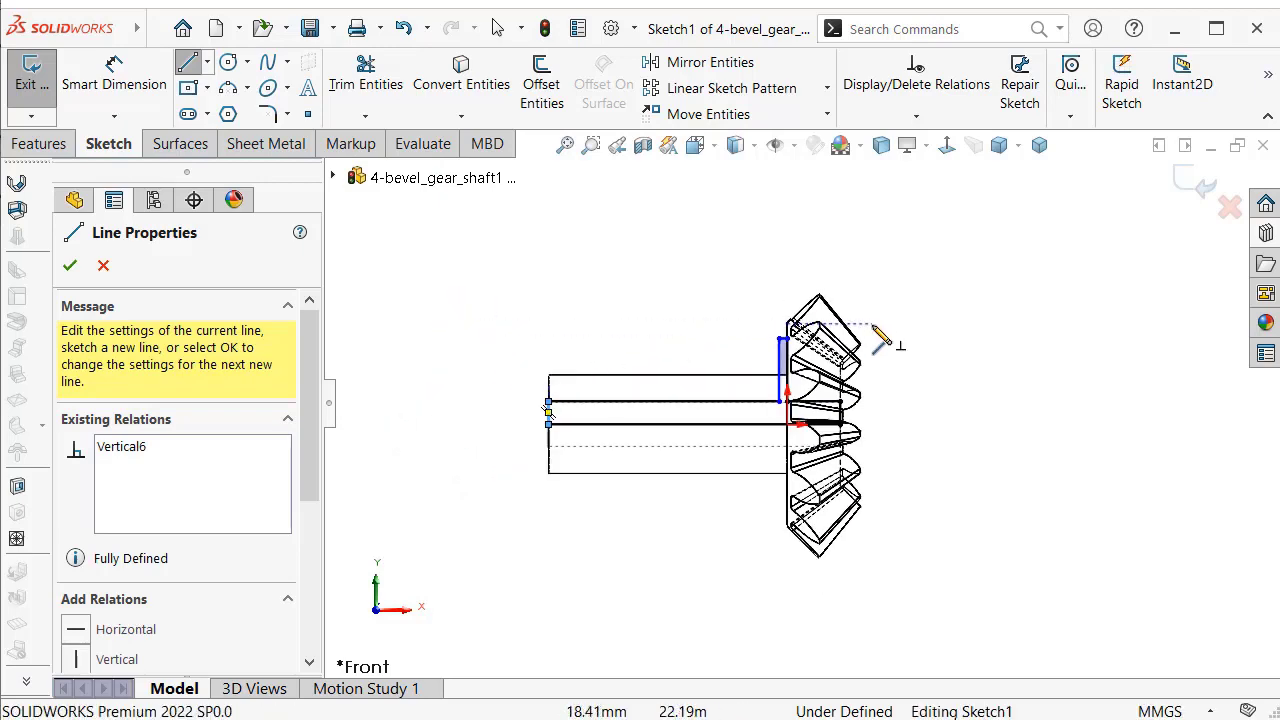
scroll(880, 340, down, 2)
Dimension the short horizontal line with a 2.00 mm width
right_drag(623, 364, 622, 320)
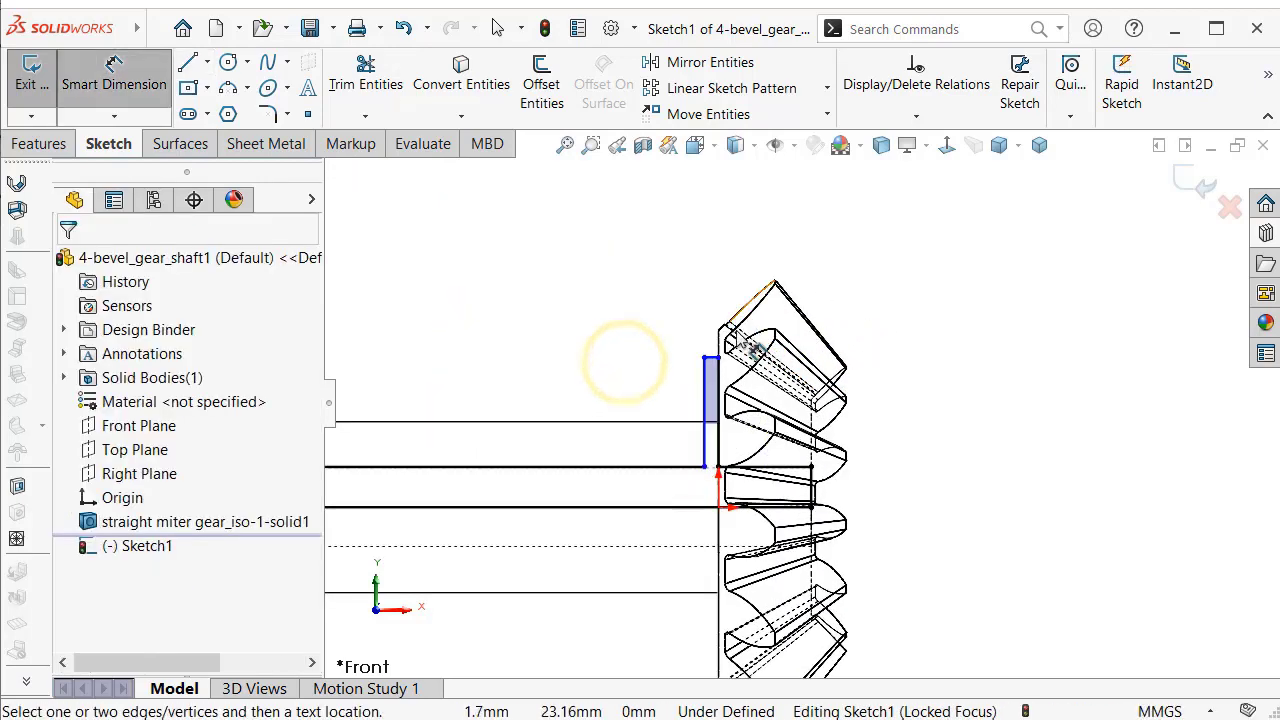
scroll(752, 347, down, 2)
click(708, 432)
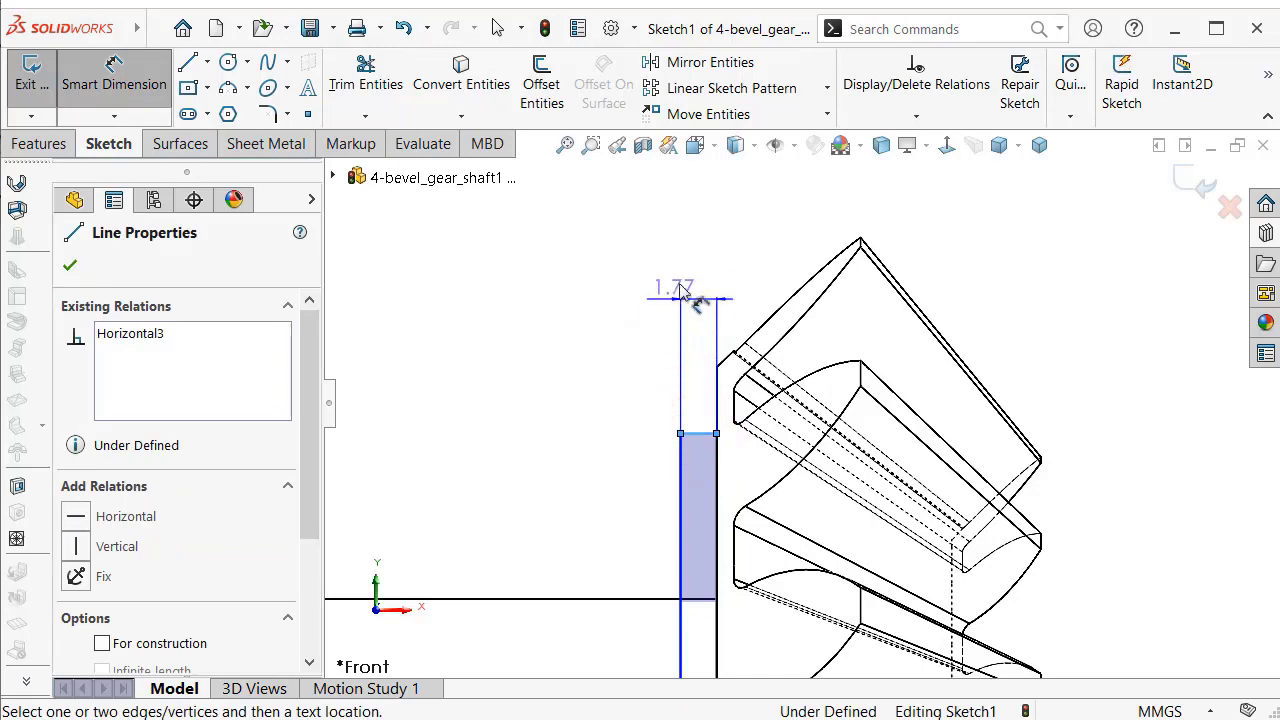
click(690, 268)
key(Return)
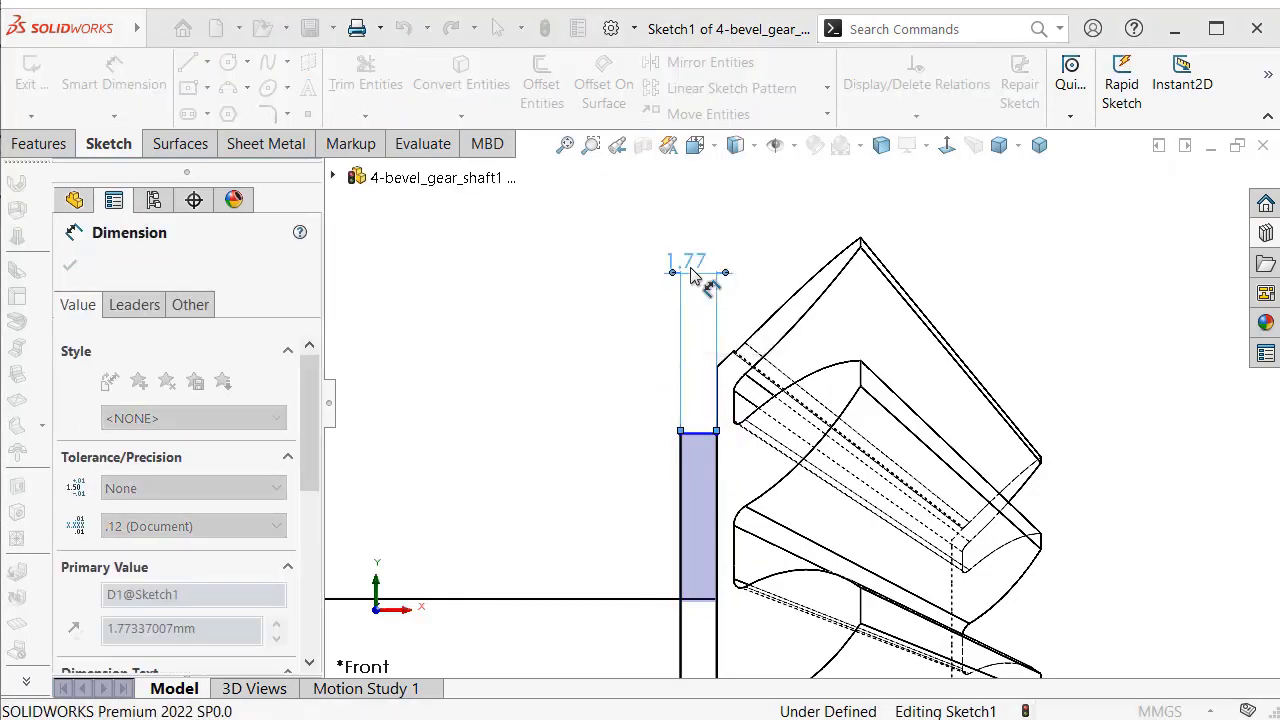
text(2)
click(591, 380)
scroll(677, 500, up, 2)
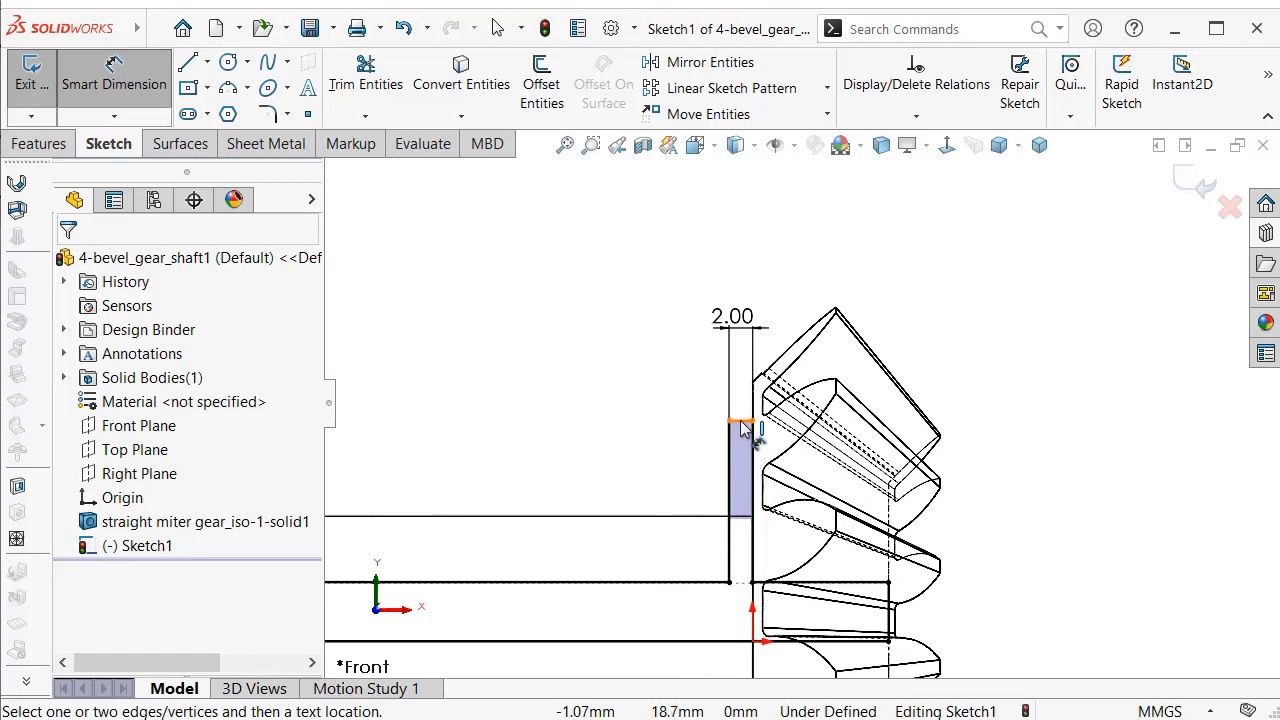
Add a 19.00 mm vertical height dimension from the profile's top corner to the shaft edge
click(733, 422)
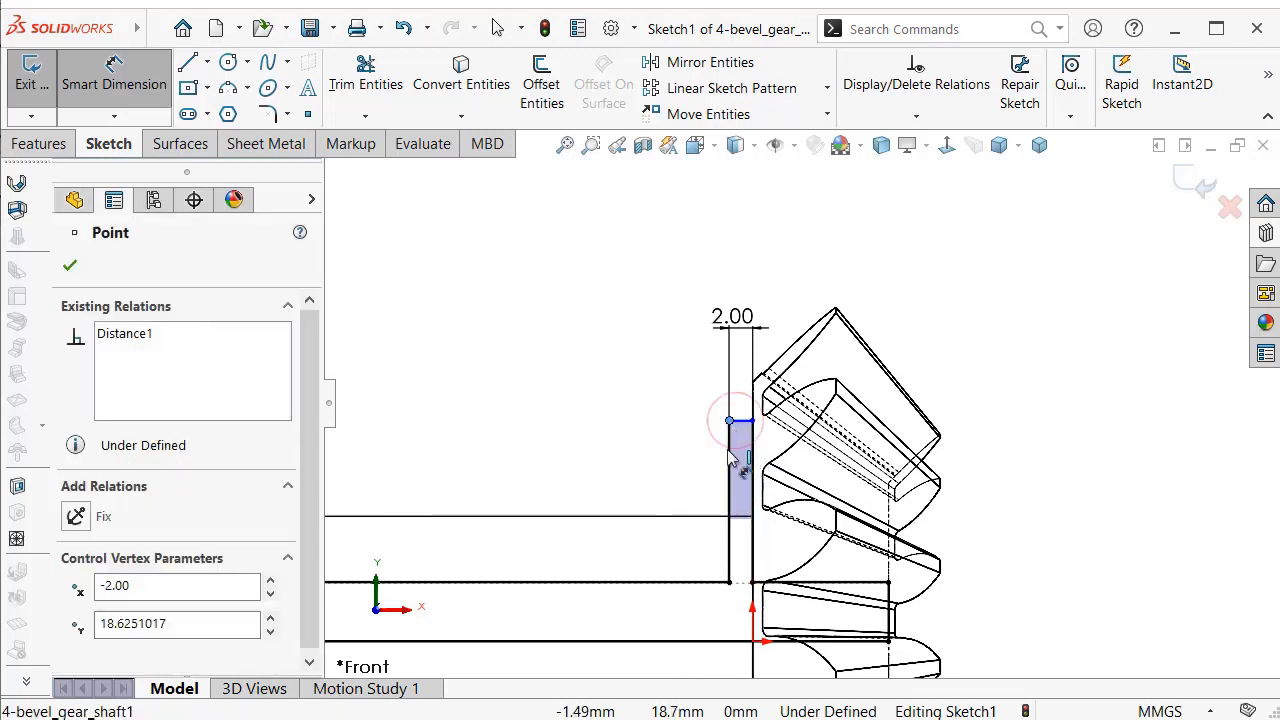
click(706, 643)
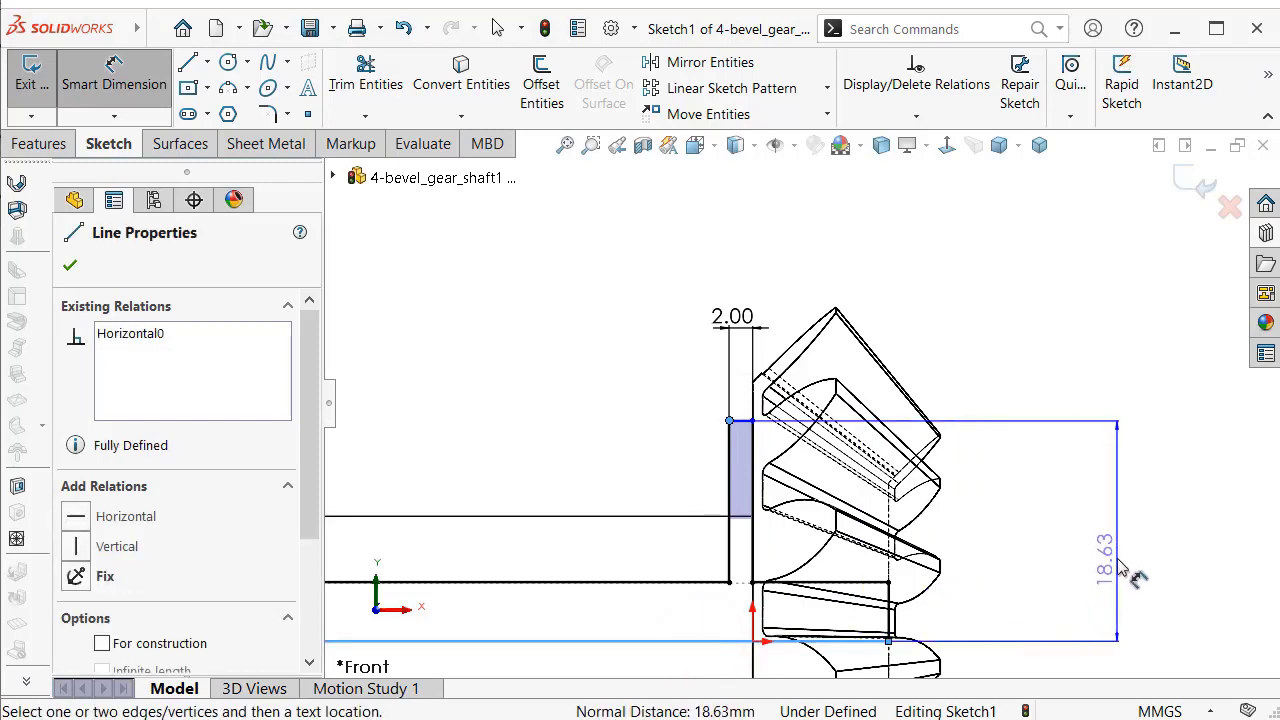
click(1120, 555)
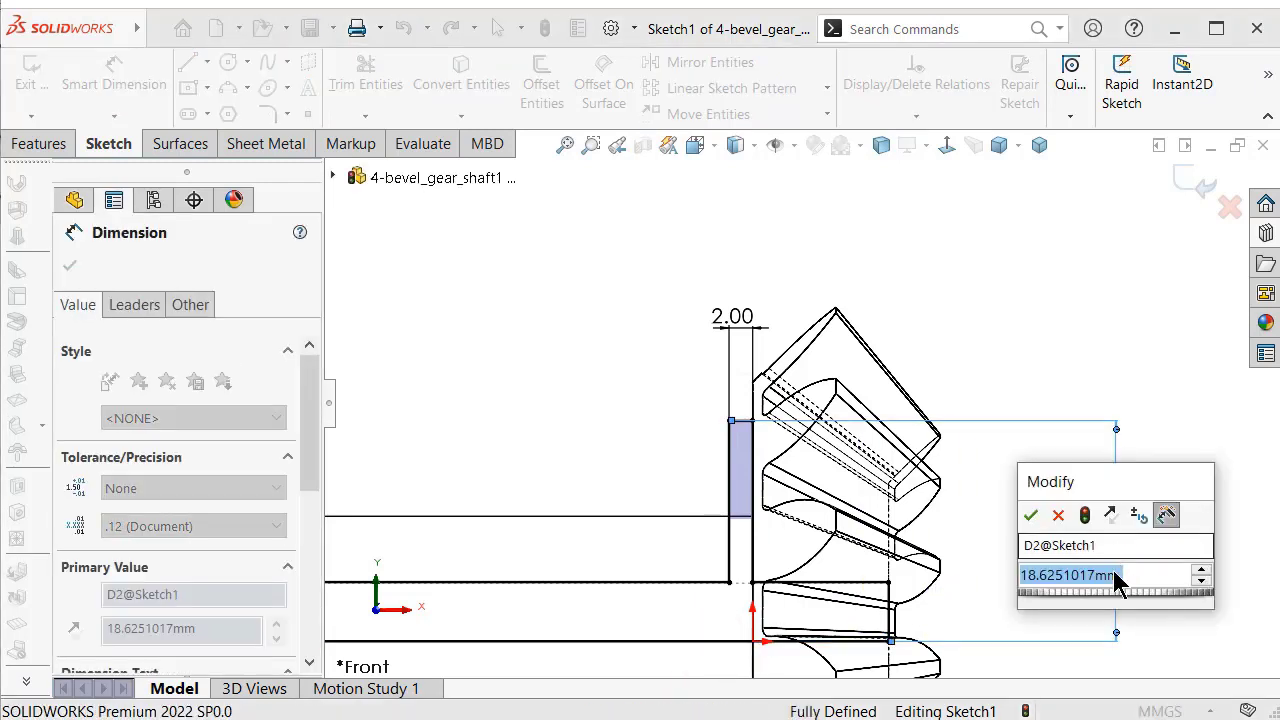
text(18.63)
key(Return)
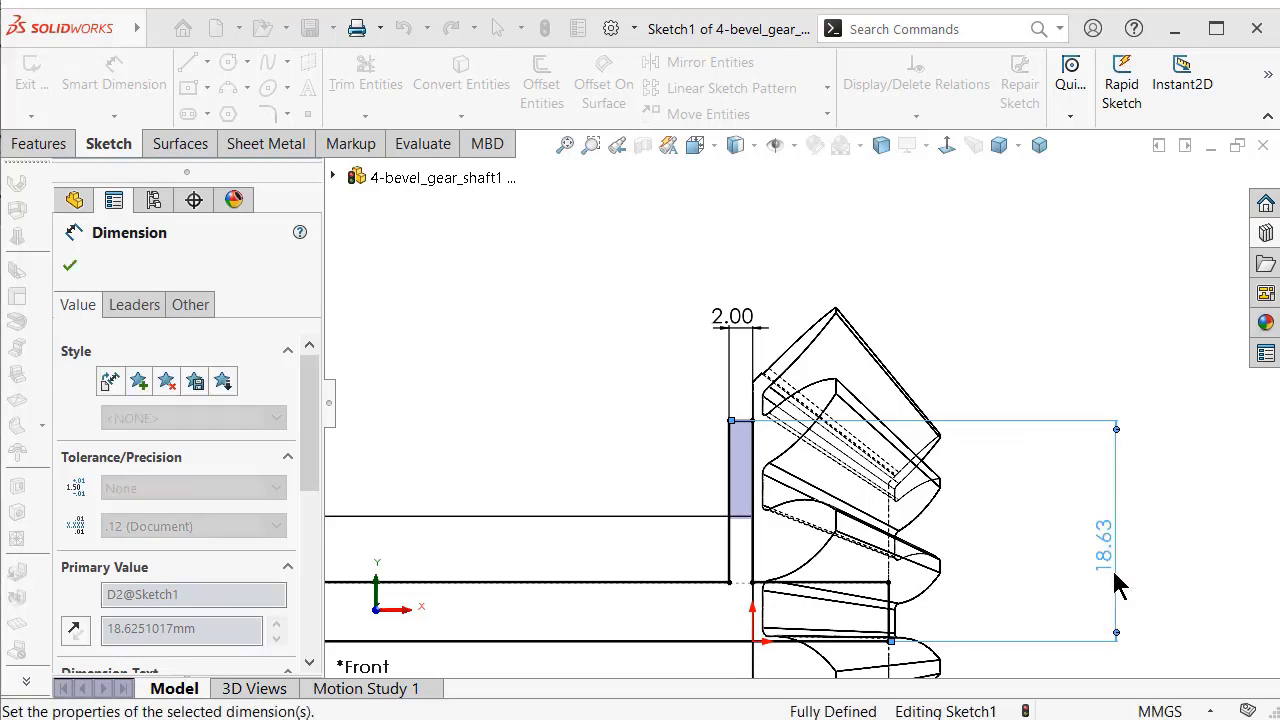
click(650, 445)
scroll(755, 575, down, 1)
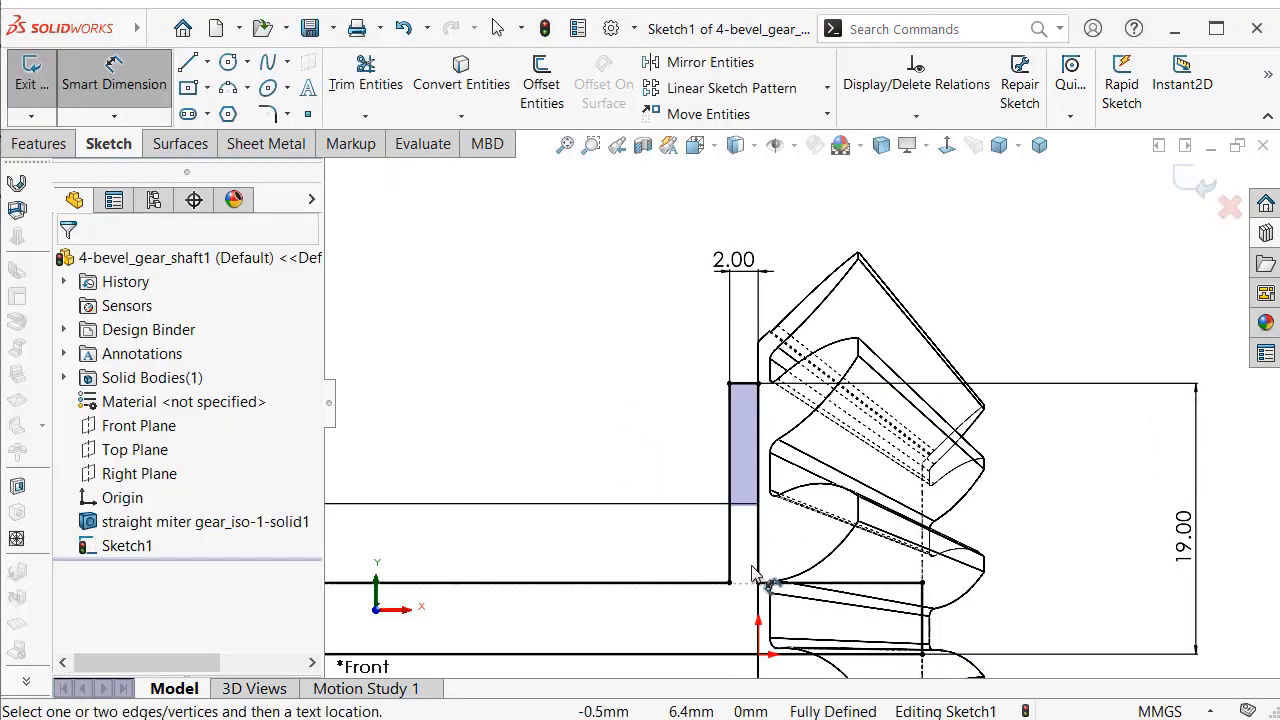
scroll(755, 575, down, 2)
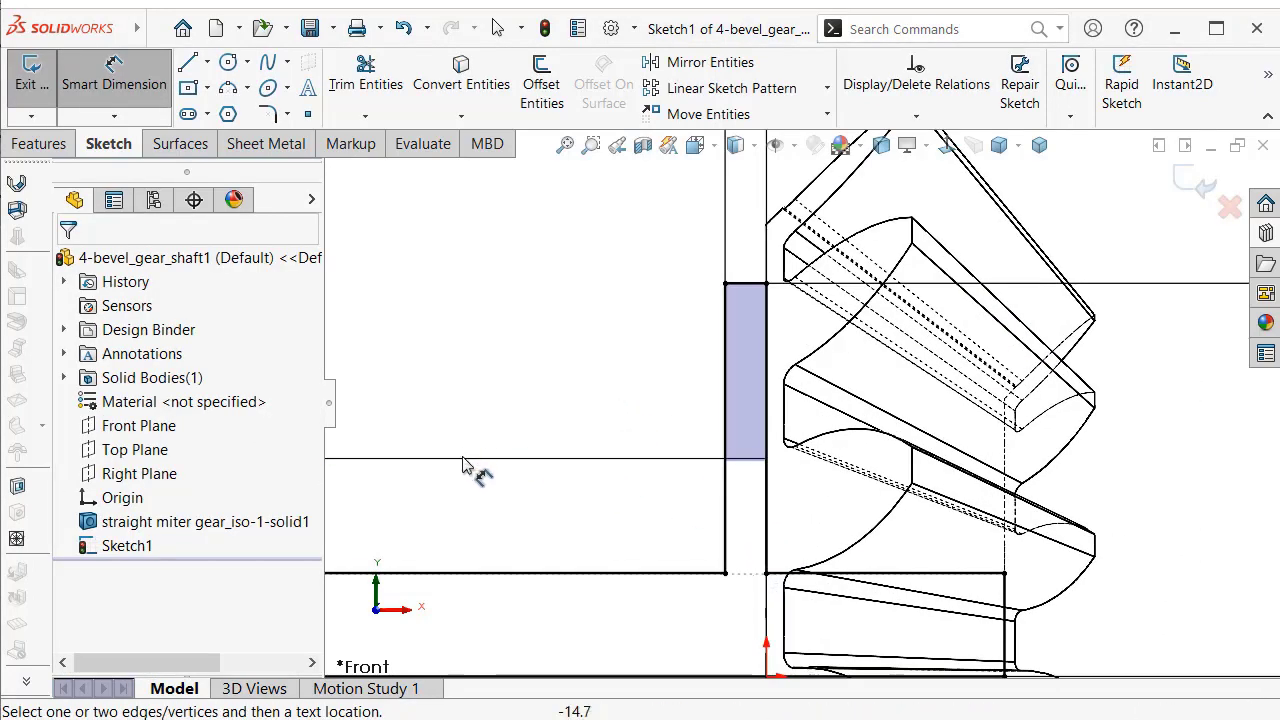
Draw a line along the shaft's bottom edge from the profile corner to the gear face
click(188, 63)
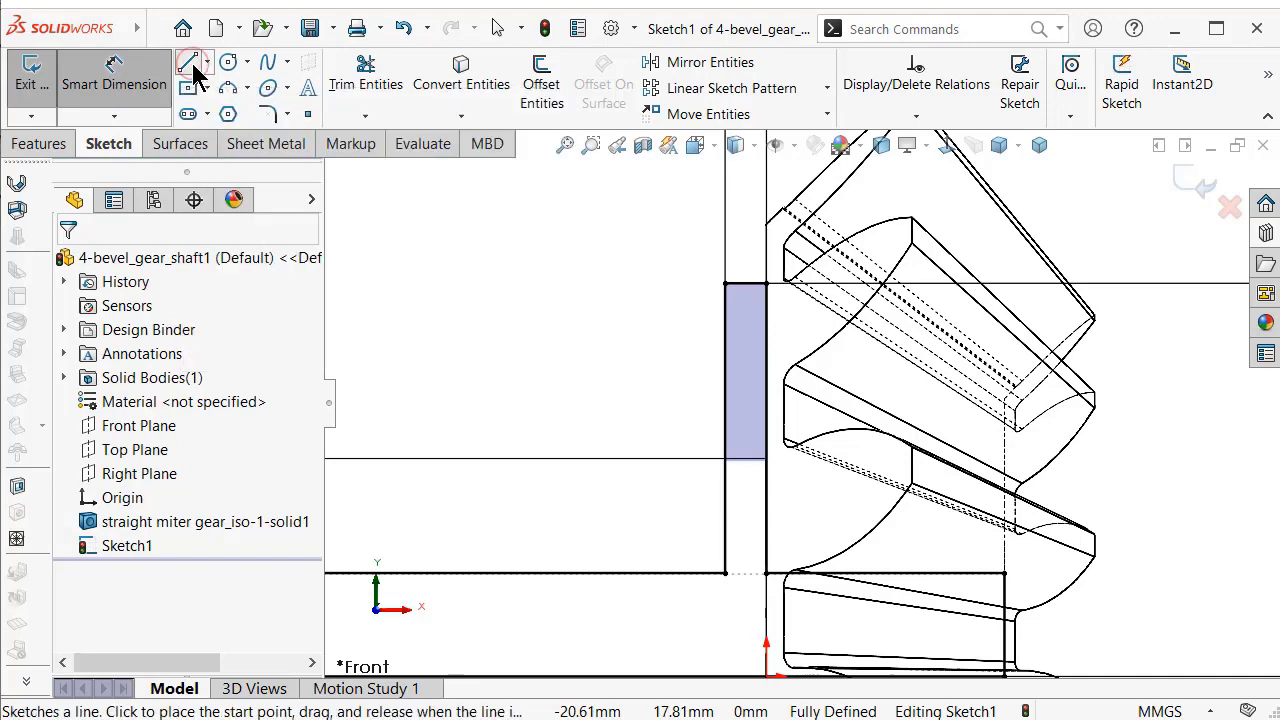
scroll(655, 495, down, 2)
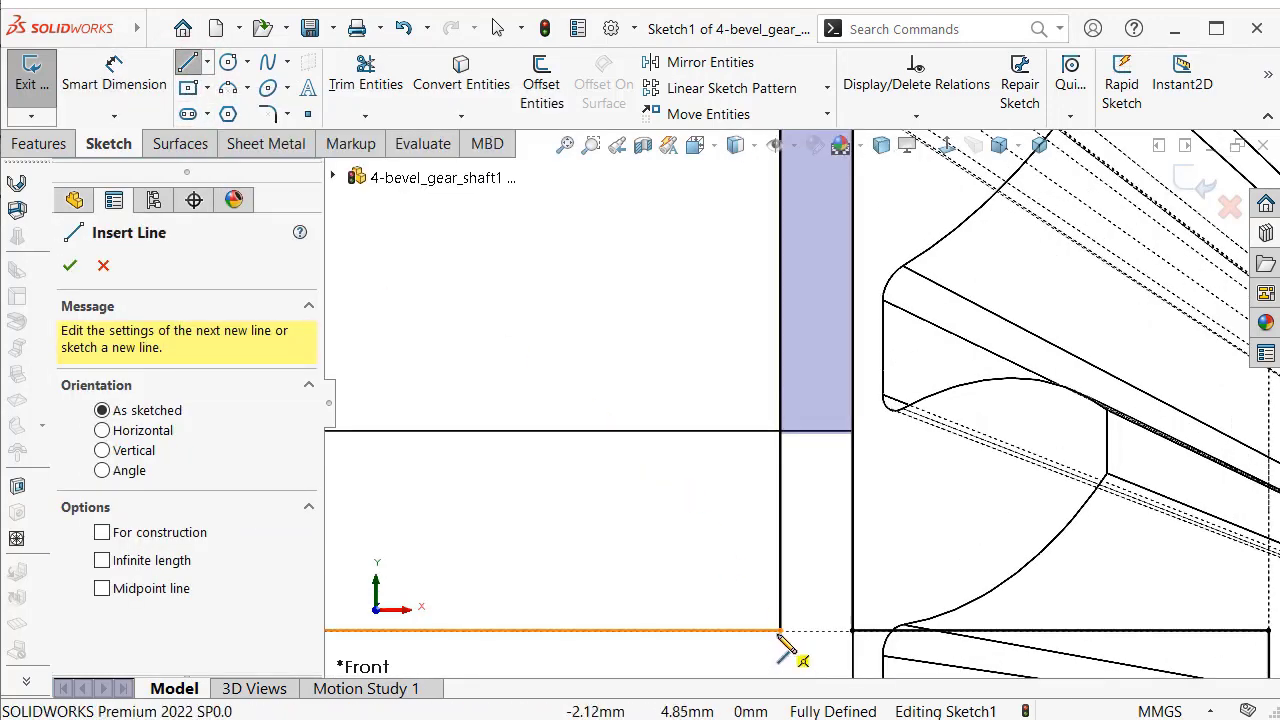
click(780, 630)
click(852, 631)
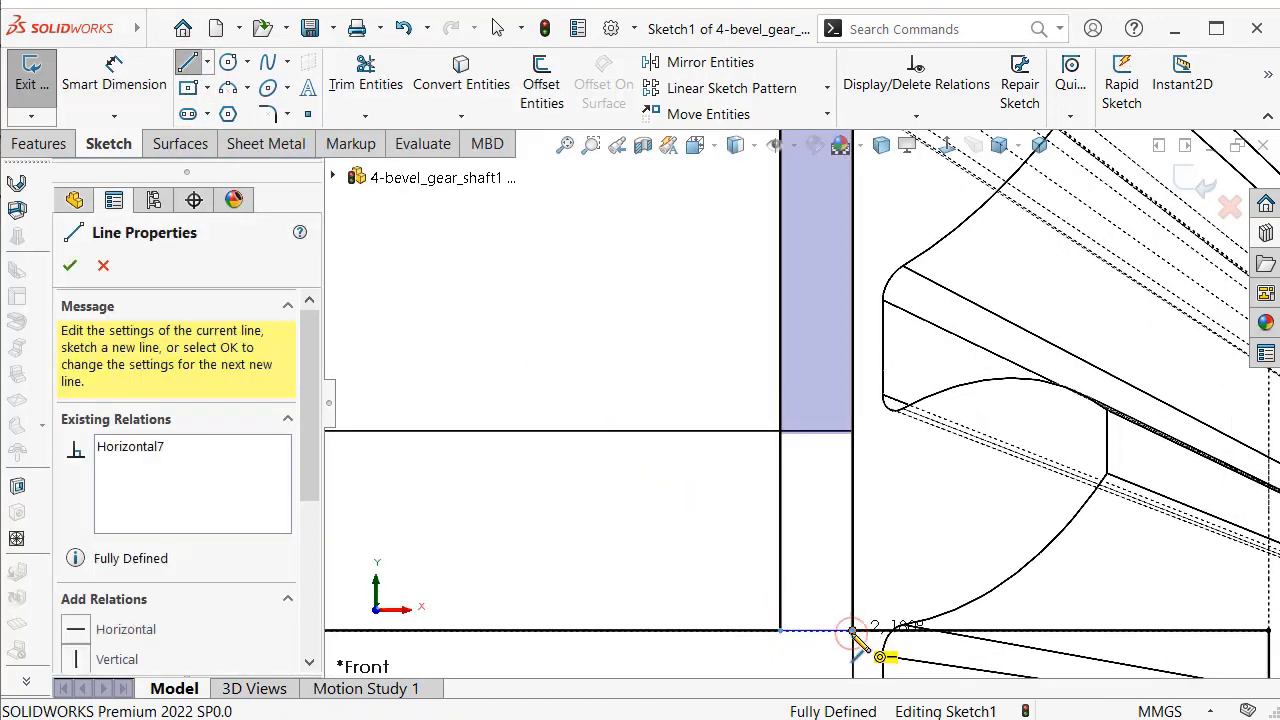
key(Escape)
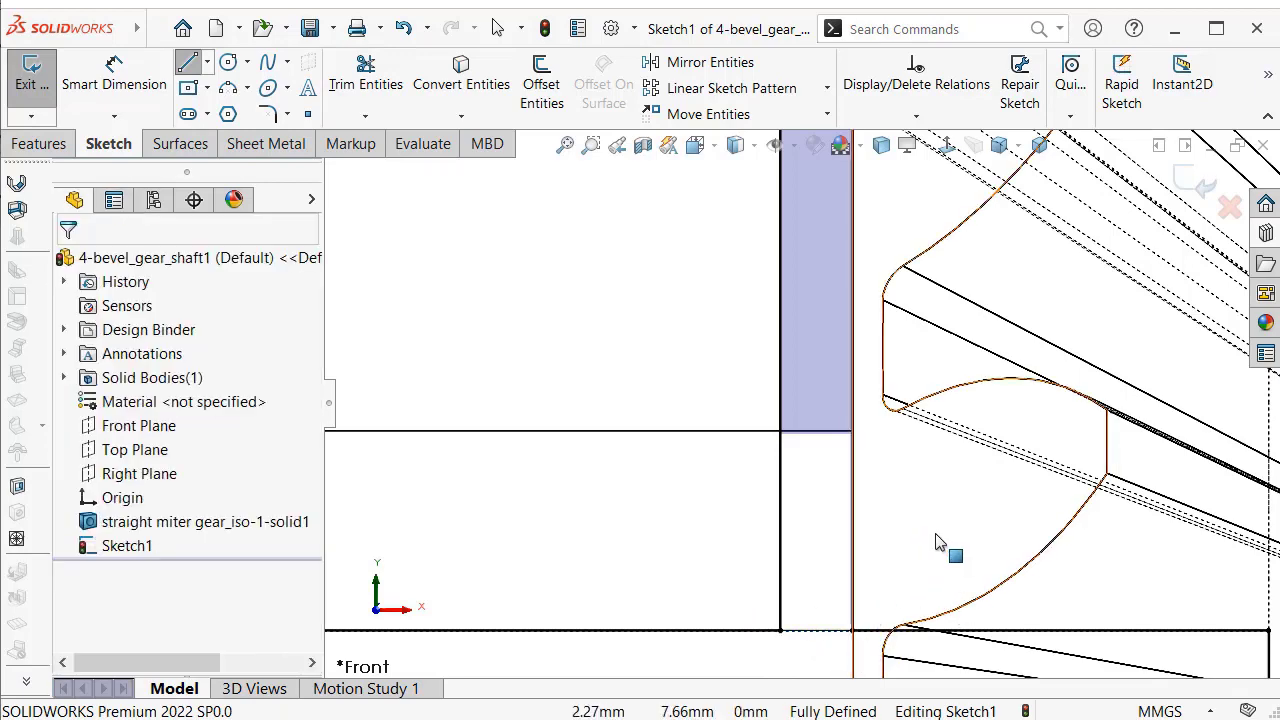
scroll(940, 560, up, 3)
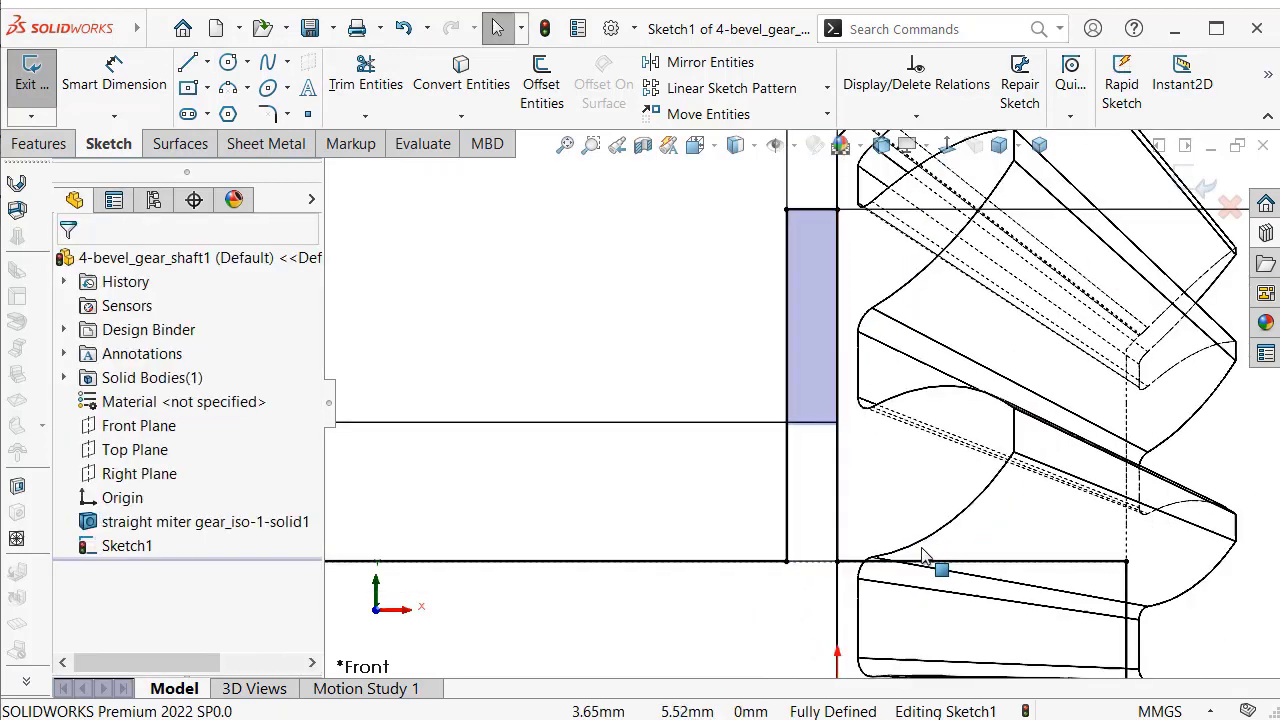
Convert both old vertical lines into construction geometry
click(788, 497)
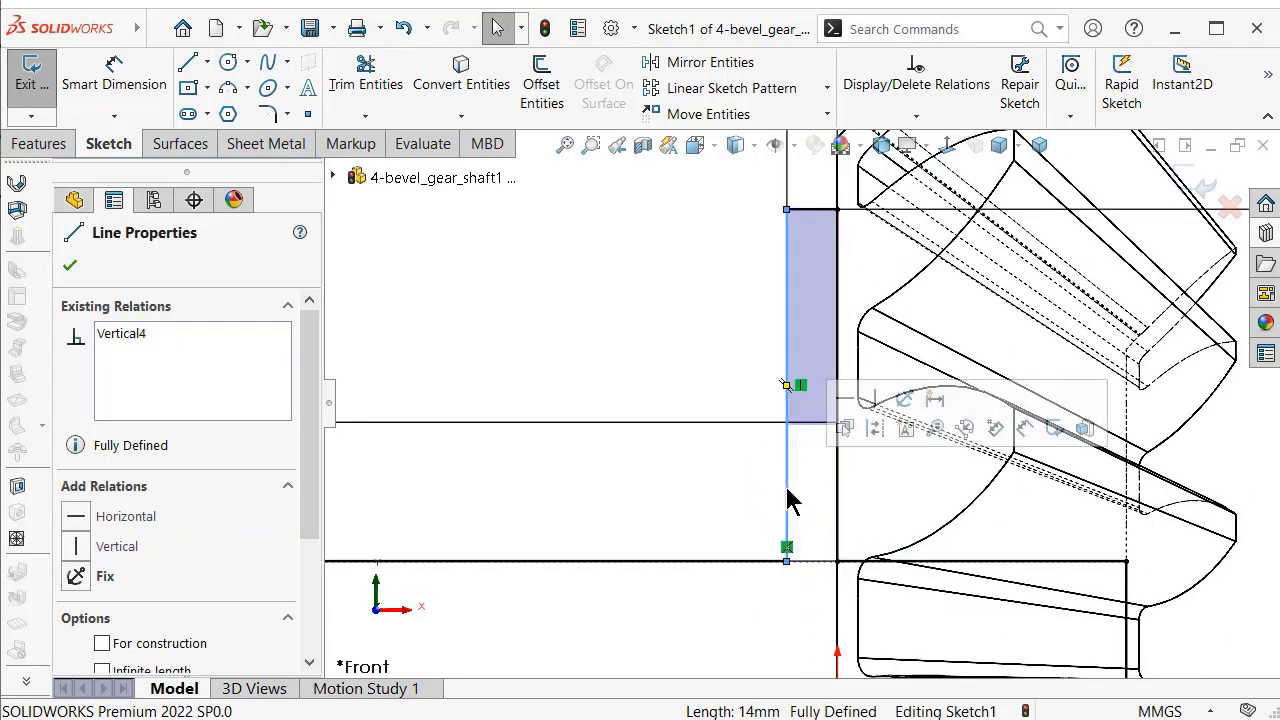
click(840, 465)
click(840, 473)
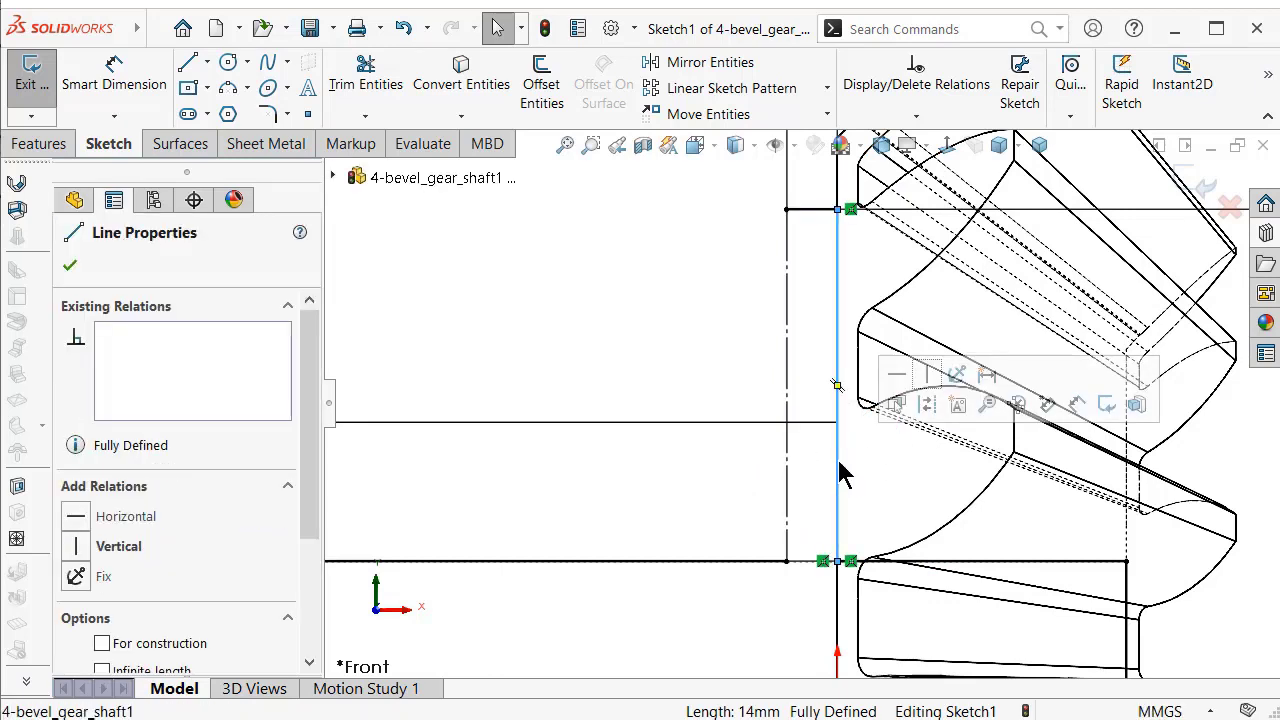
click(926, 404)
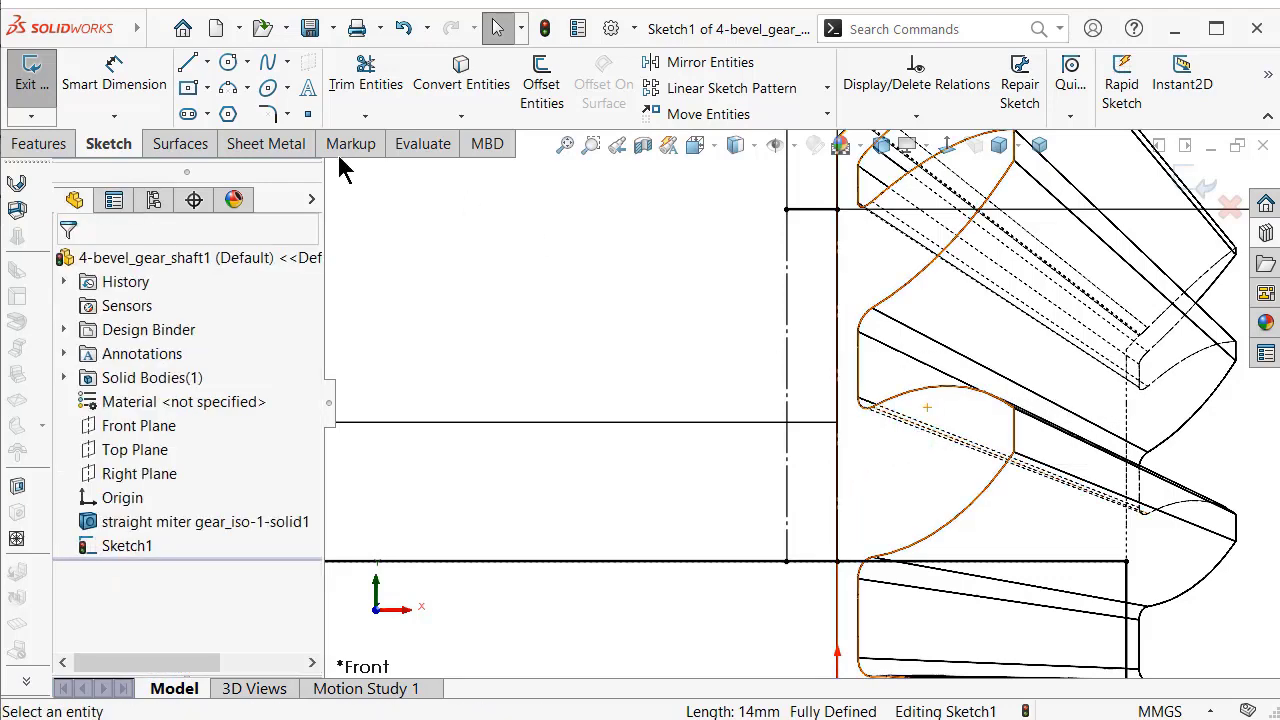
Redraw the closed rectangle's left, bottom and right sides against the gear face
click(188, 63)
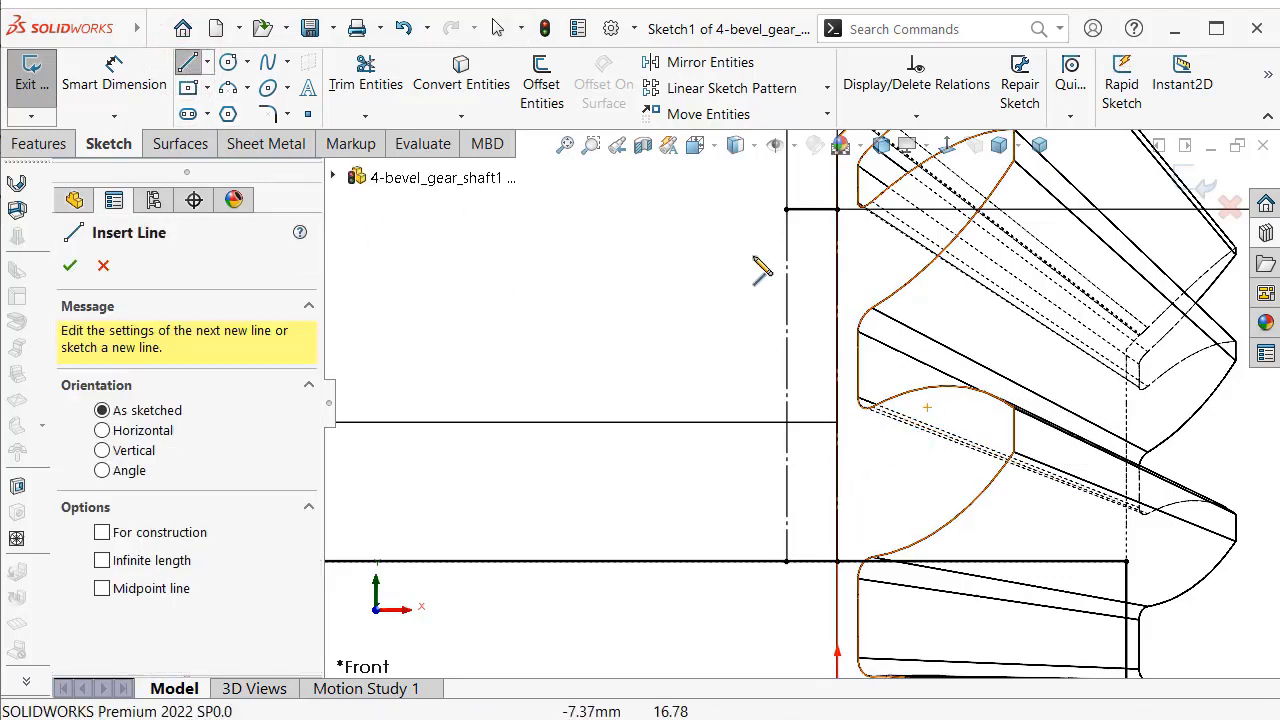
click(786, 211)
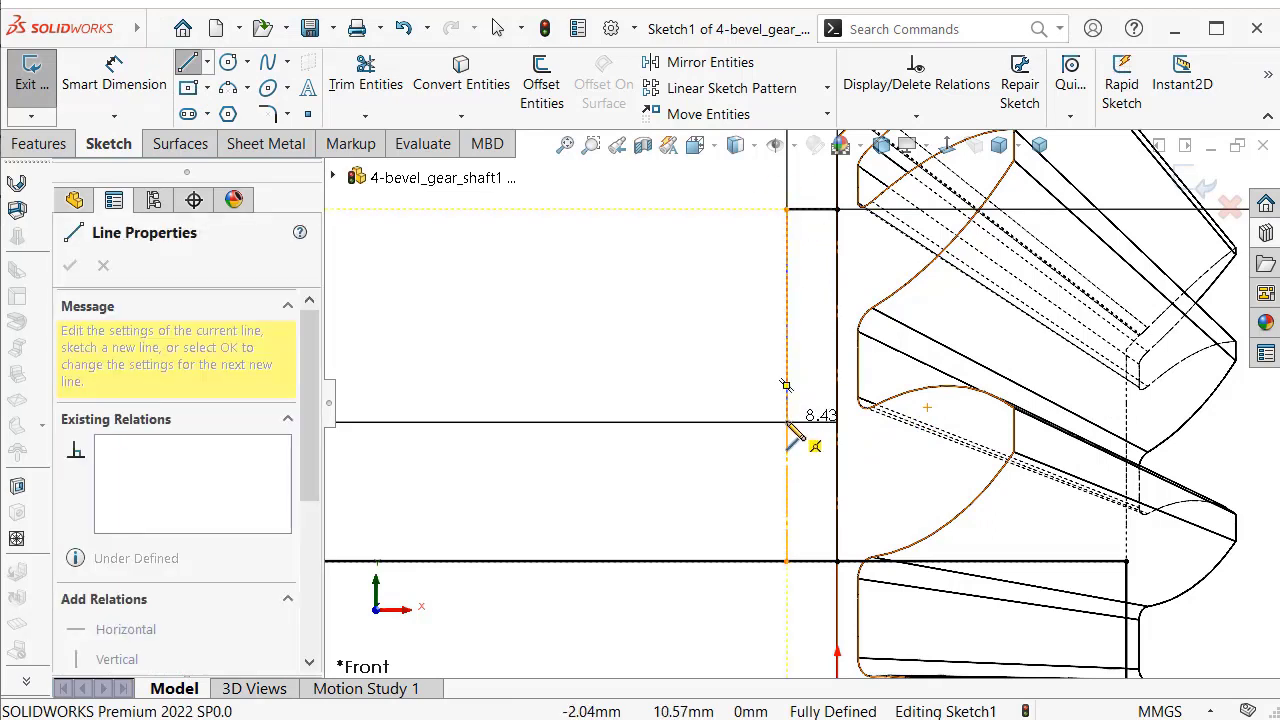
click(786, 421)
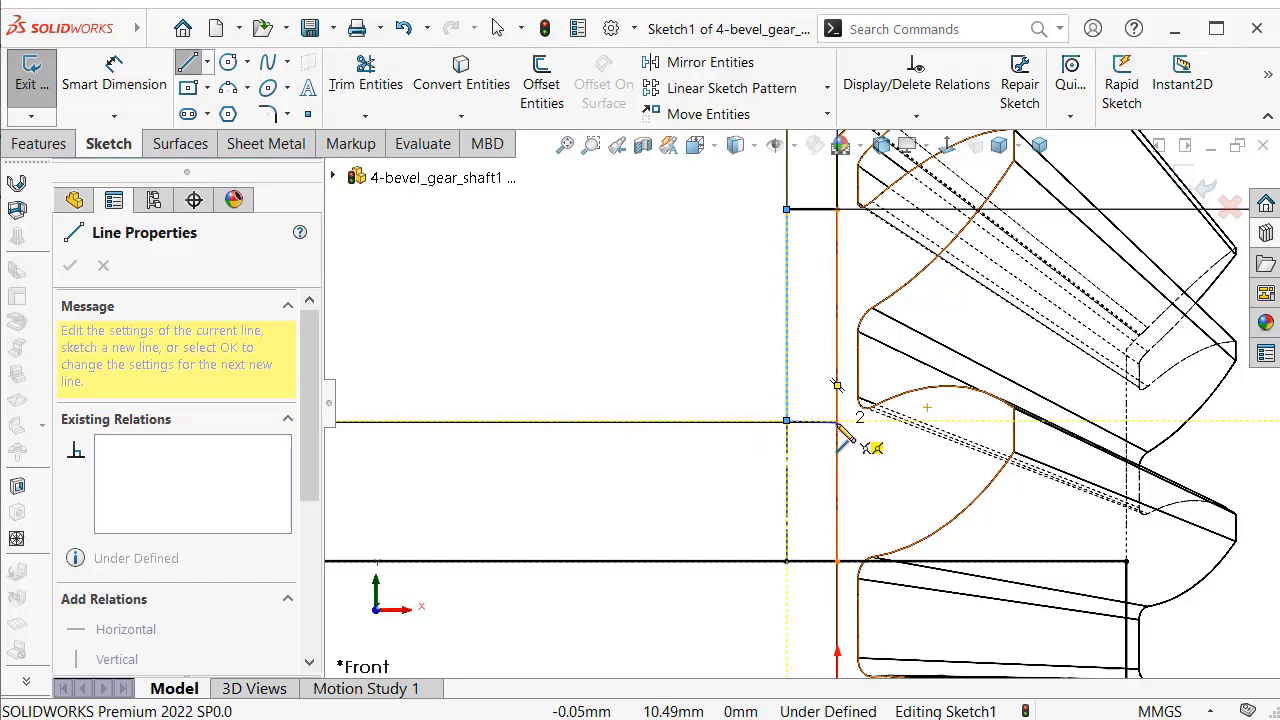
click(837, 421)
click(837, 211)
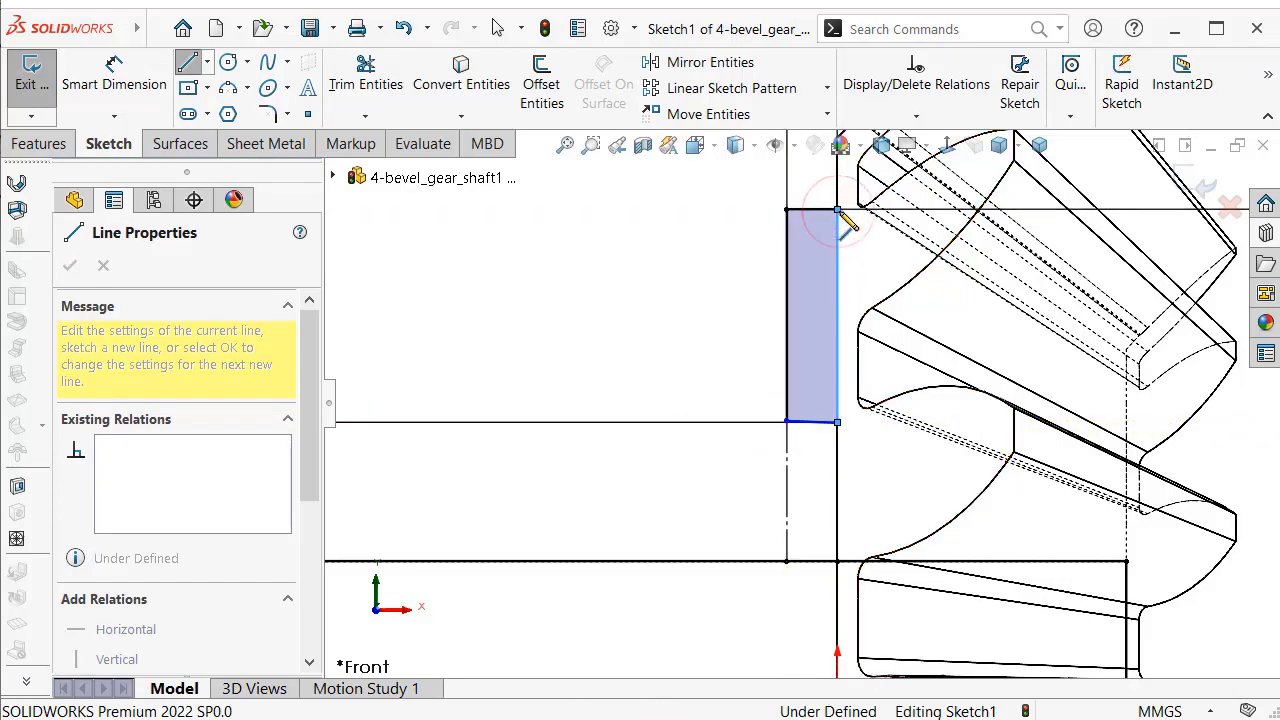
key(Escape)
key(Escape)
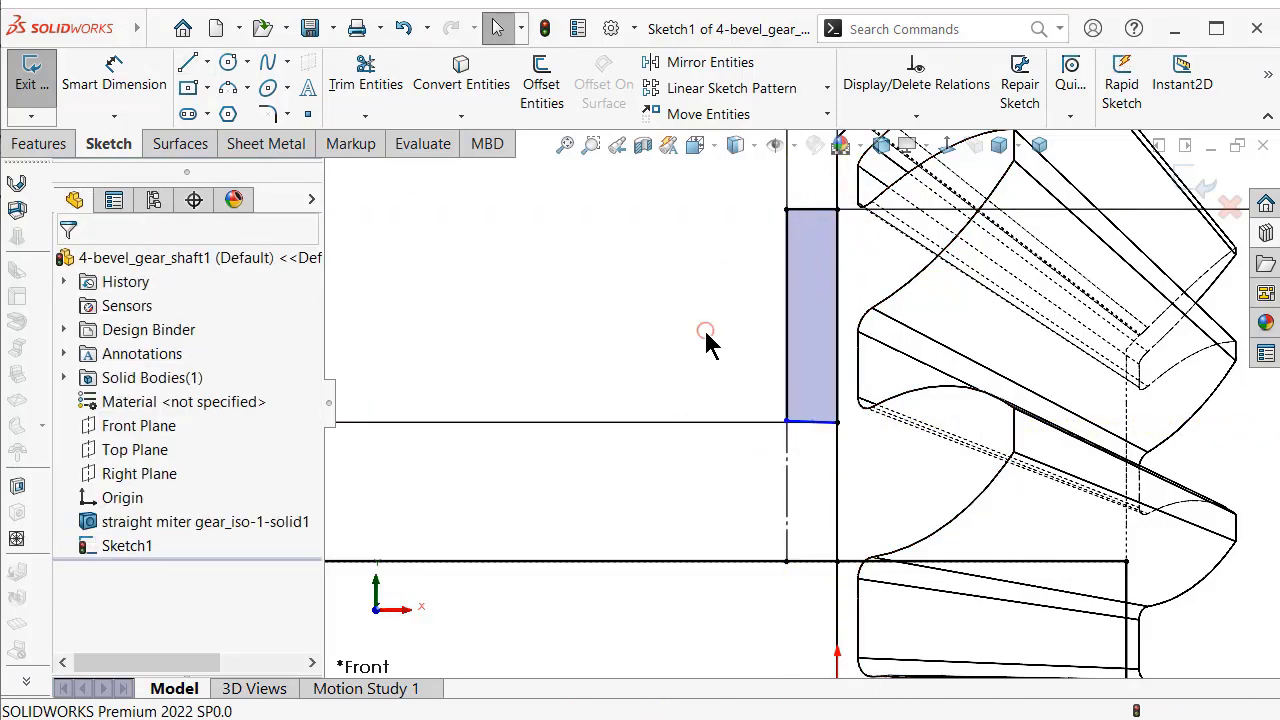
Constrain the rectangle's bottom edge horizontal so Sketch1 is fully defined
mouse_move(703, 337)
middle_down()
mouse_move(715, 356)
mouse_move(670, 334)
middle_up()
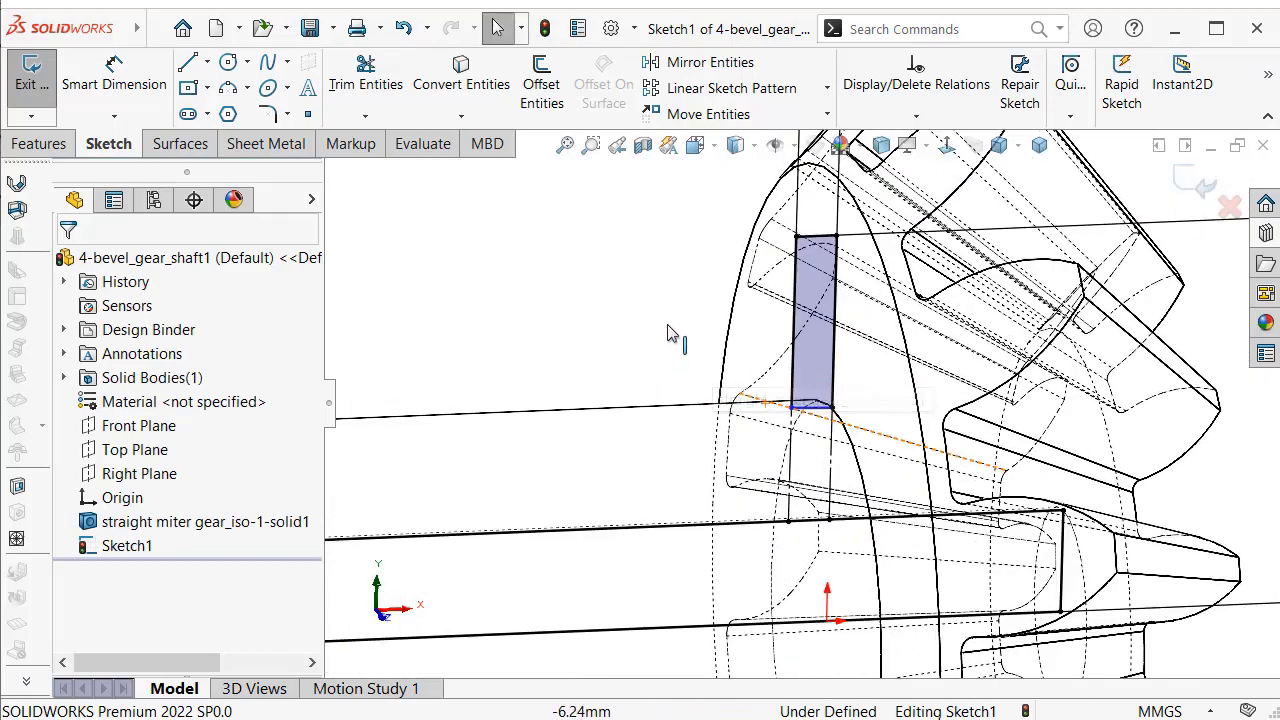
click(805, 409)
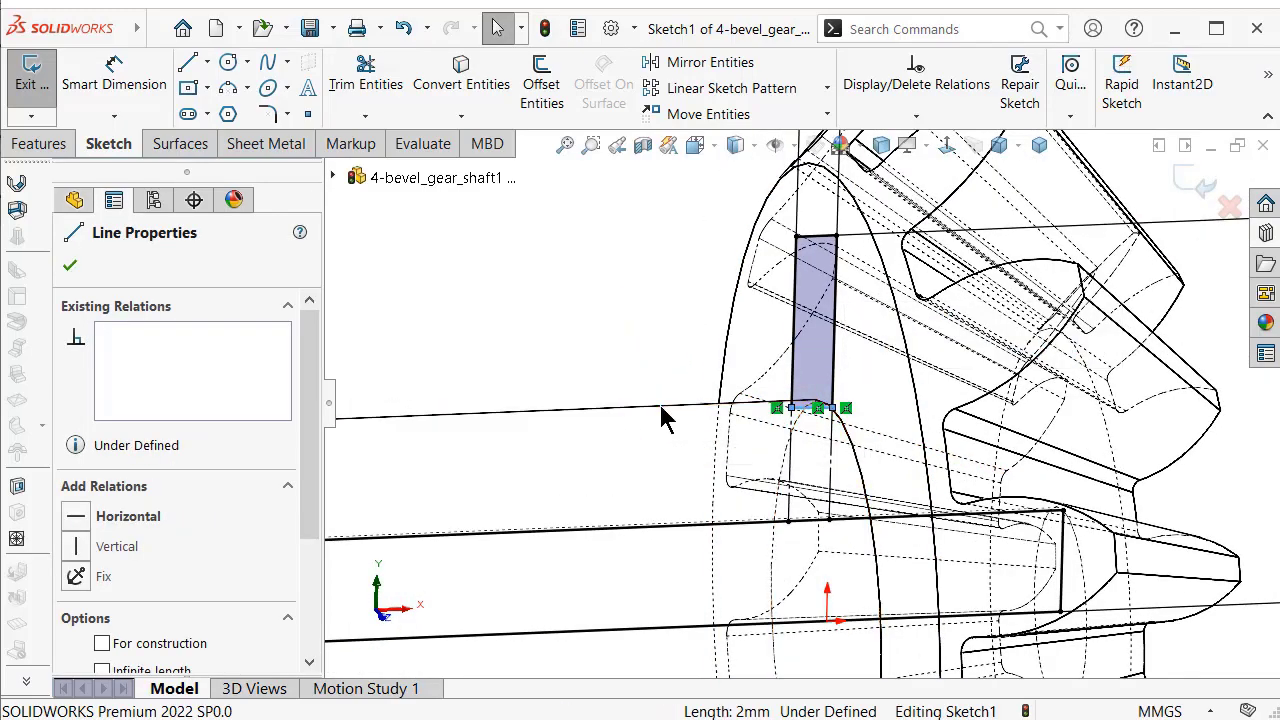
click(608, 334)
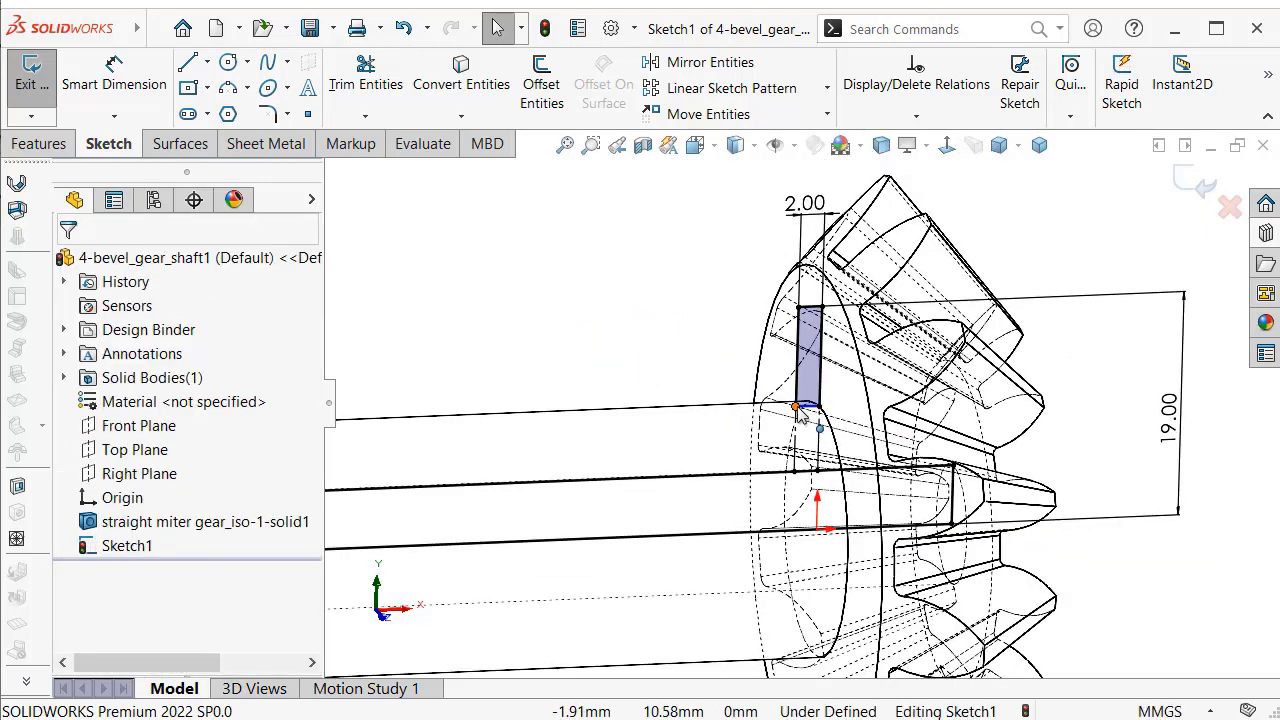
scroll(823, 420, down, 4)
scroll(851, 437, down, 6)
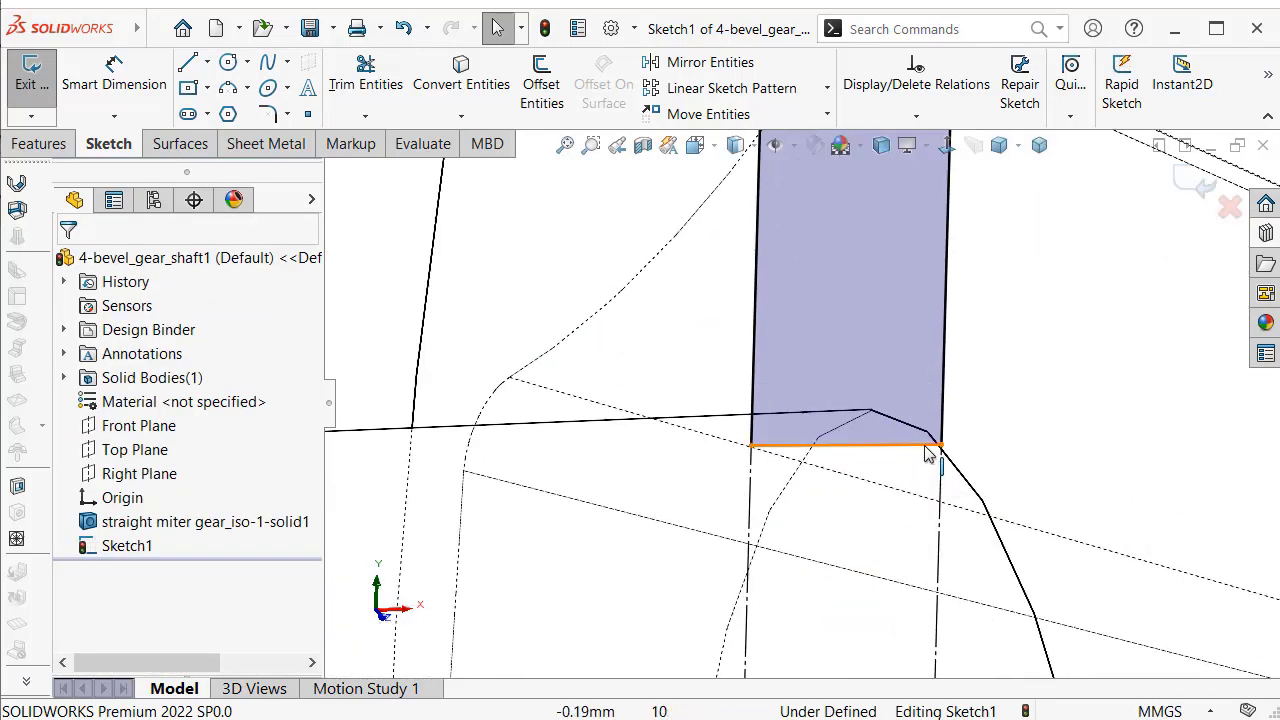
click(790, 450)
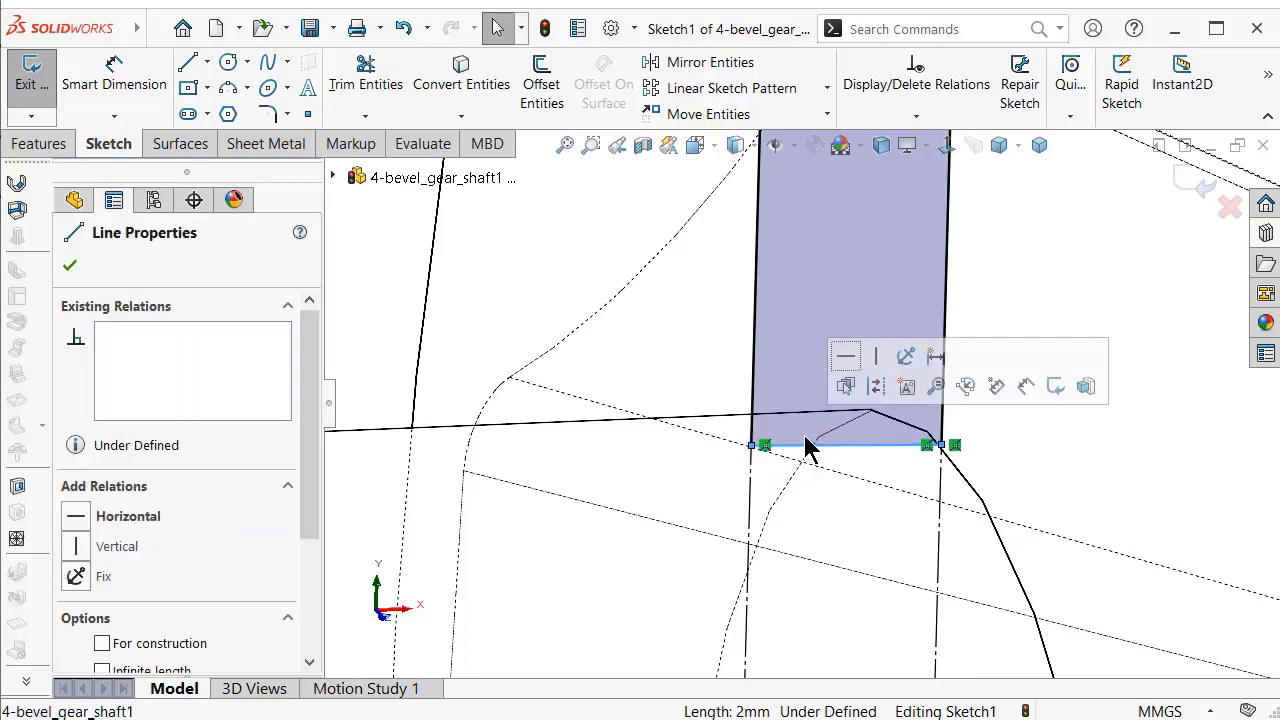
click(848, 356)
key(Escape)
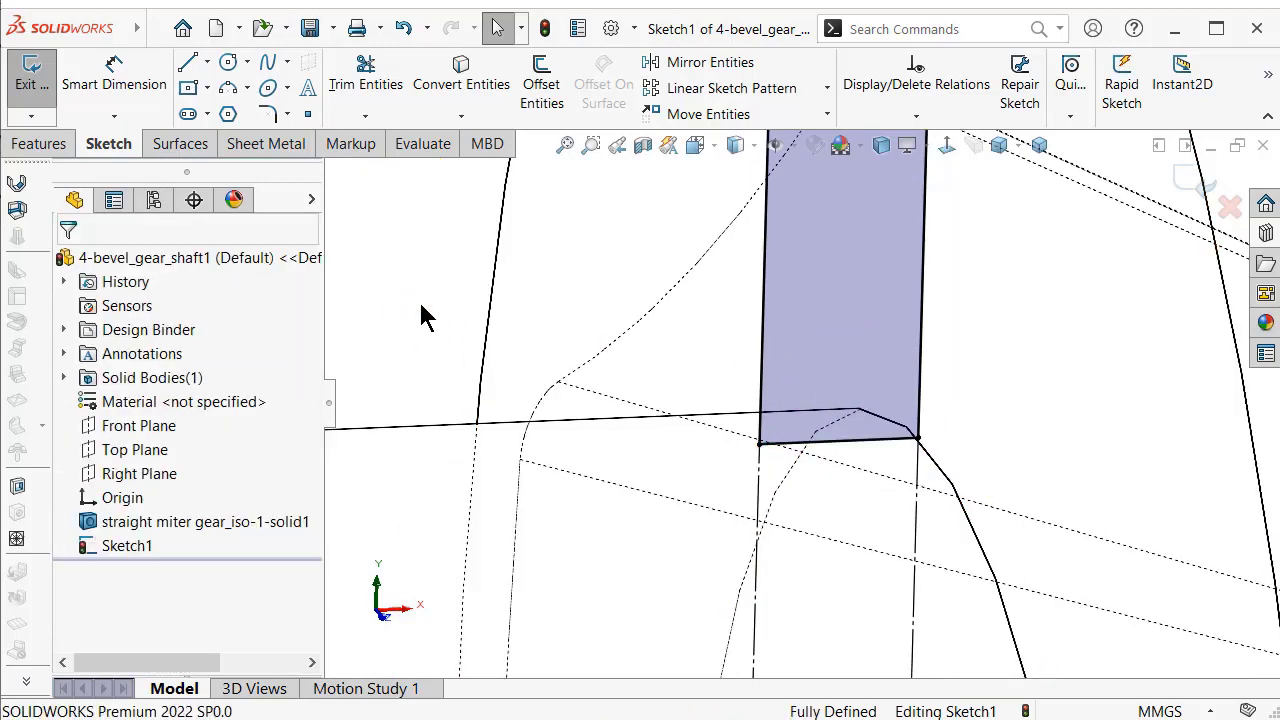
scroll(871, 351, up, 2)
scroll(873, 358, up, 5)
scroll(873, 358, up, 3)
scroll(884, 376, up, 1)
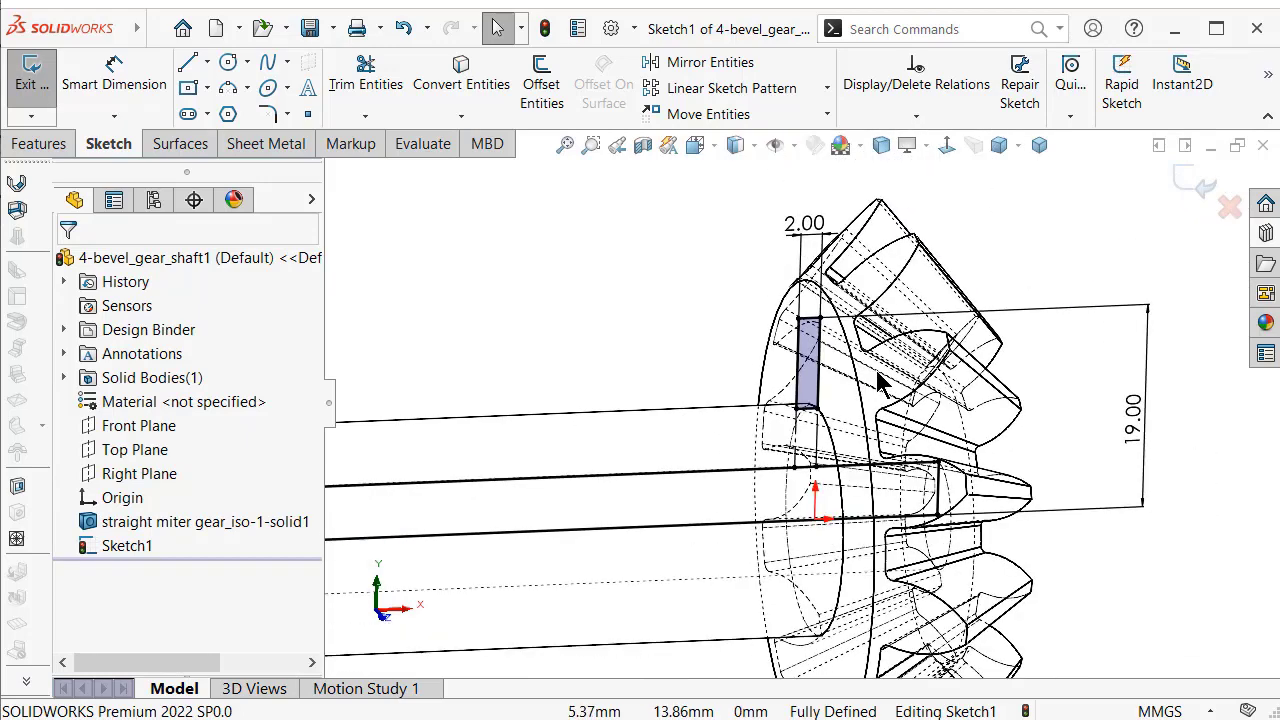
scroll(660, 334, up, 2)
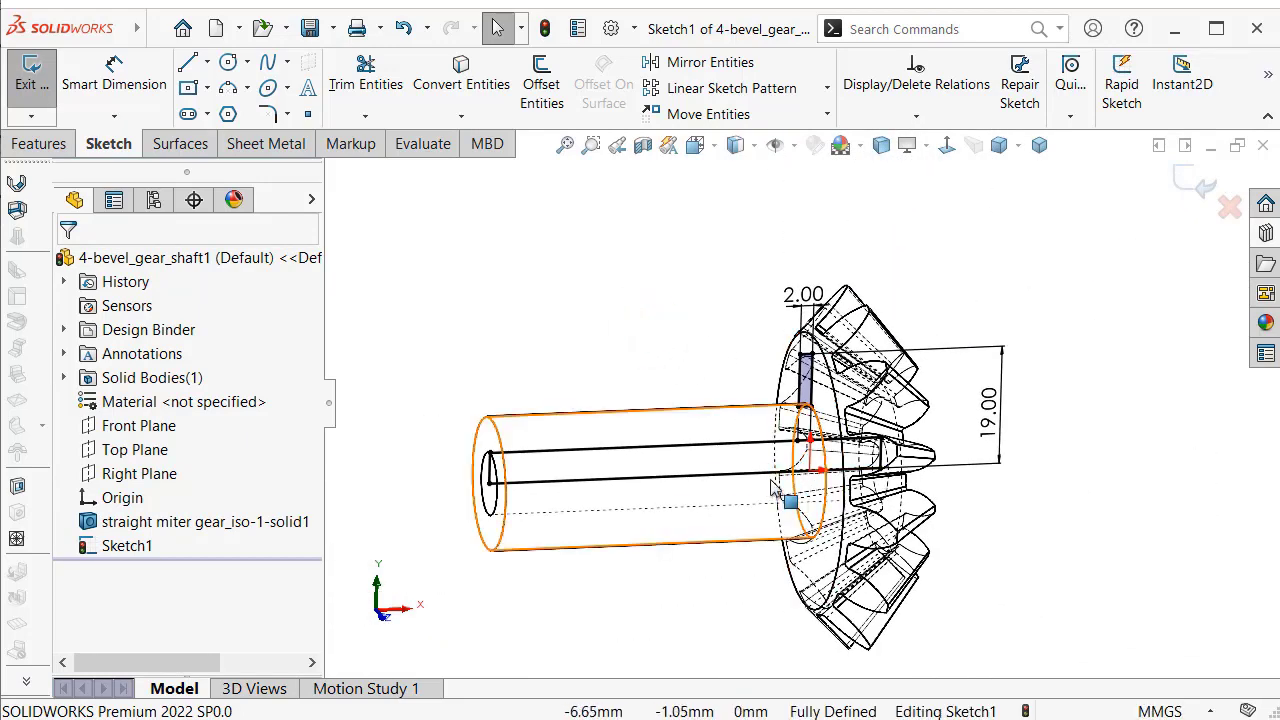
Revolve the sketch 360° about its bottom line to create Revolve1
scroll(832, 474, down, 1)
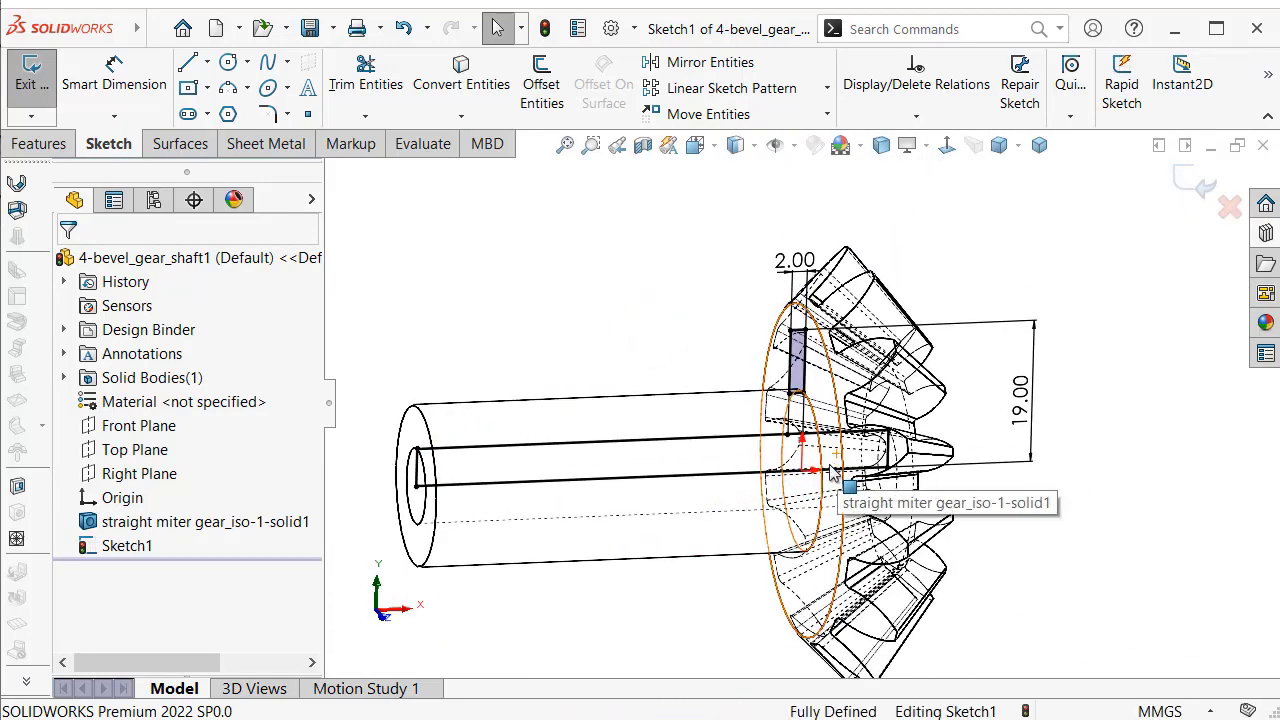
click(39, 144)
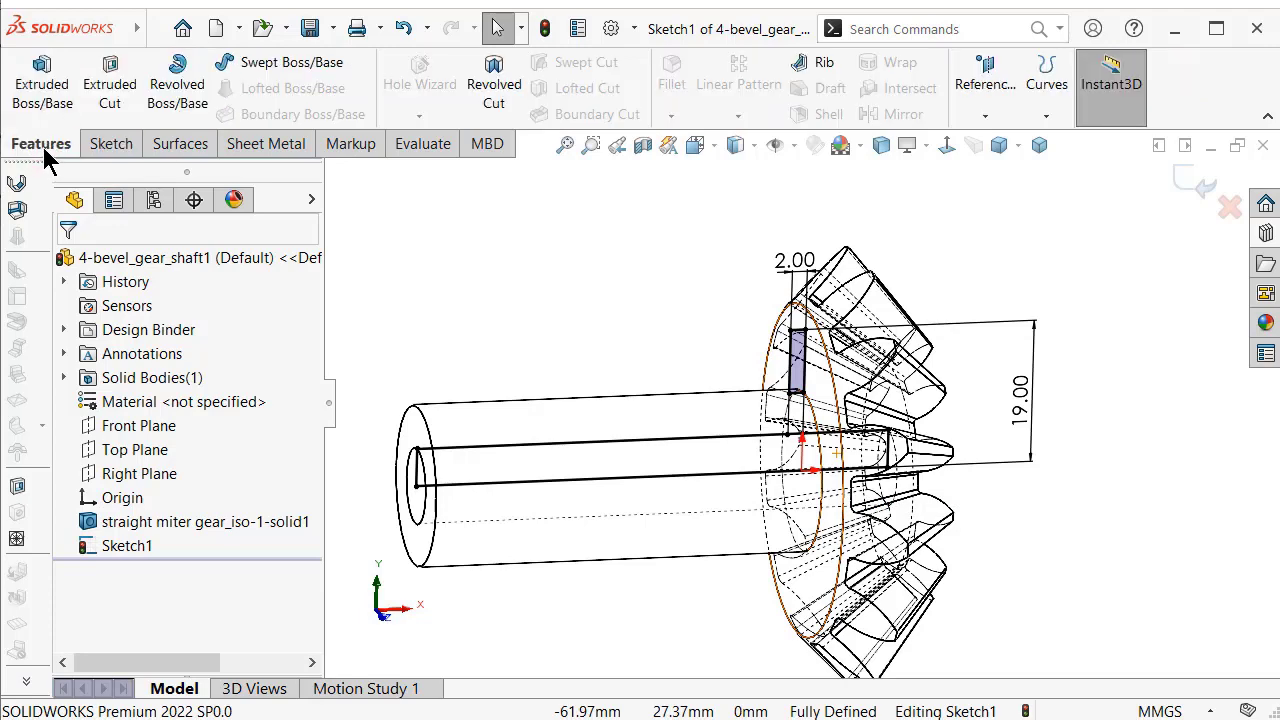
click(176, 92)
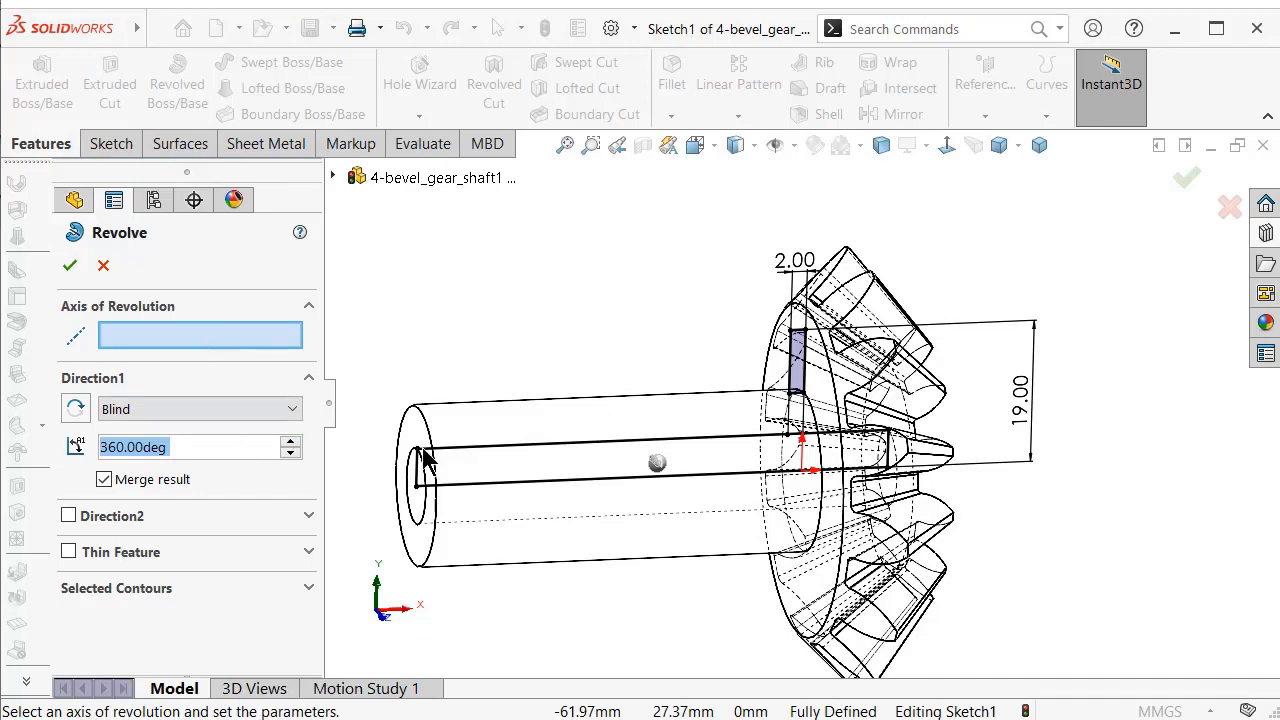
click(470, 489)
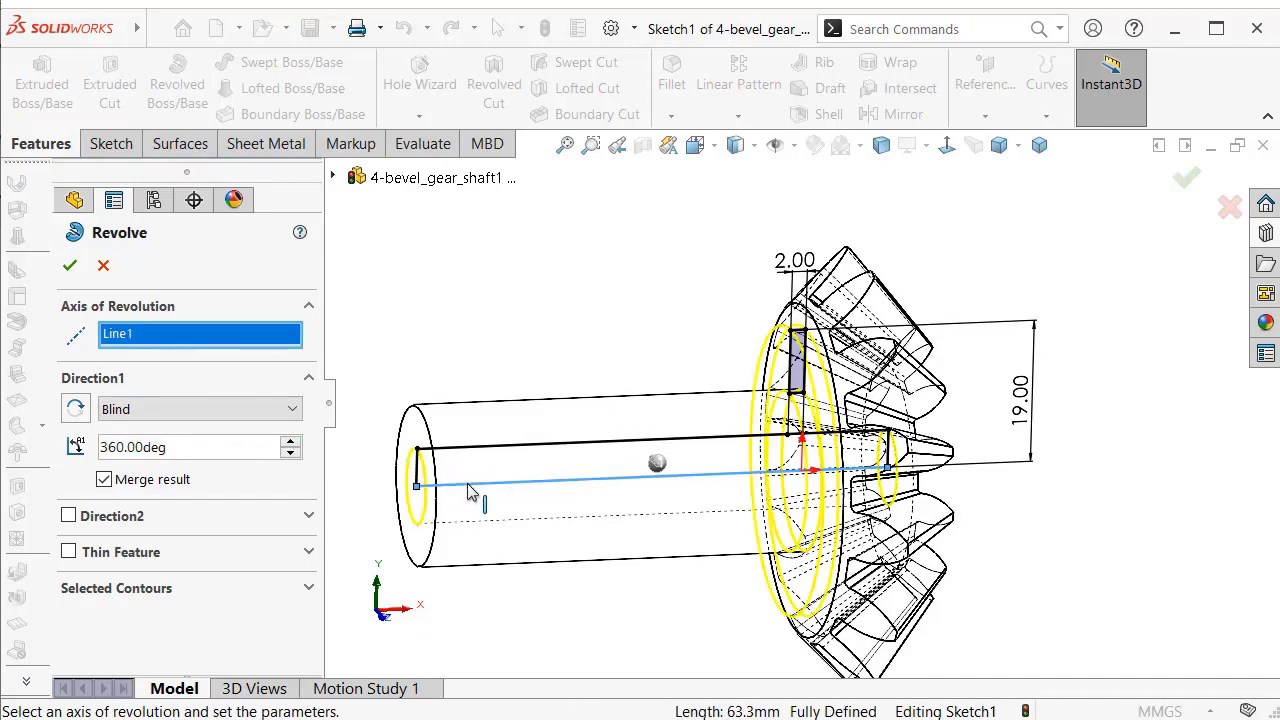
click(70, 268)
click(491, 326)
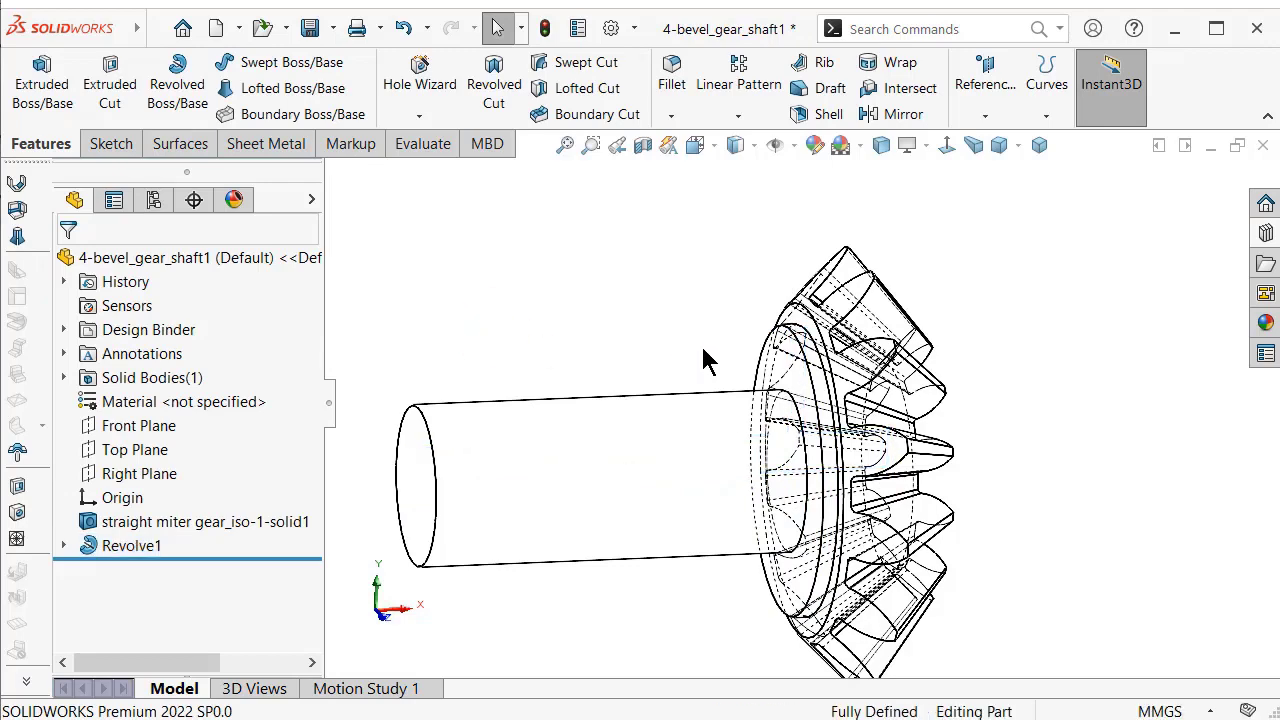
Display the model shaded with edges in the isometric view
click(753, 146)
click(737, 174)
mouse_move(672, 252)
middle_down()
mouse_move(728, 443)
mouse_move(1020, 195)
middle_up()
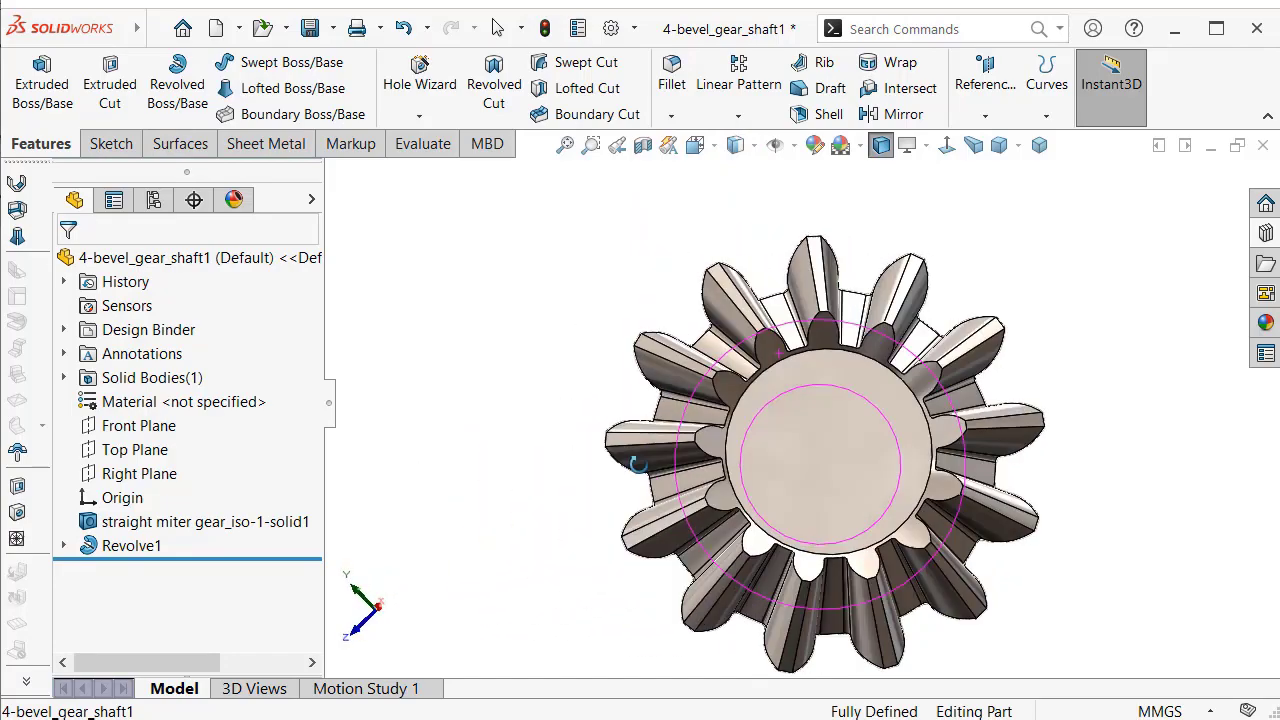
click(1040, 147)
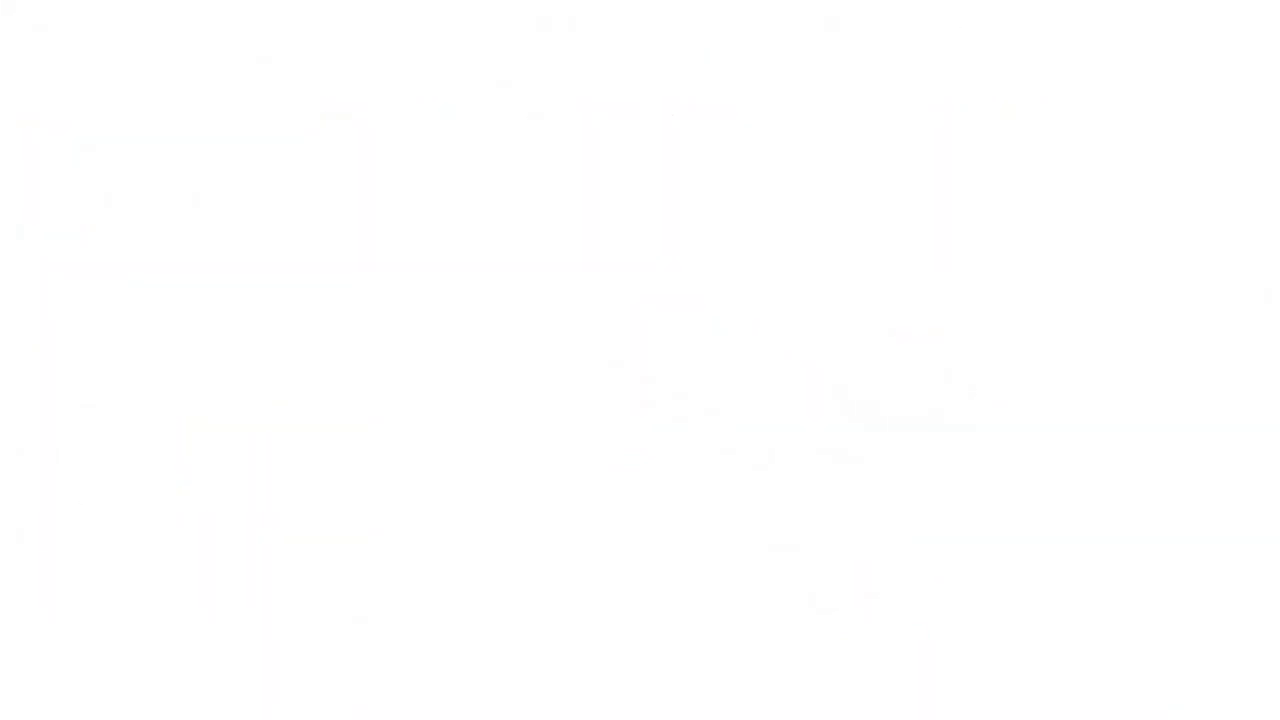
Chamfer the shaft's circular end edge at 1 mm × 45°
click(671, 116)
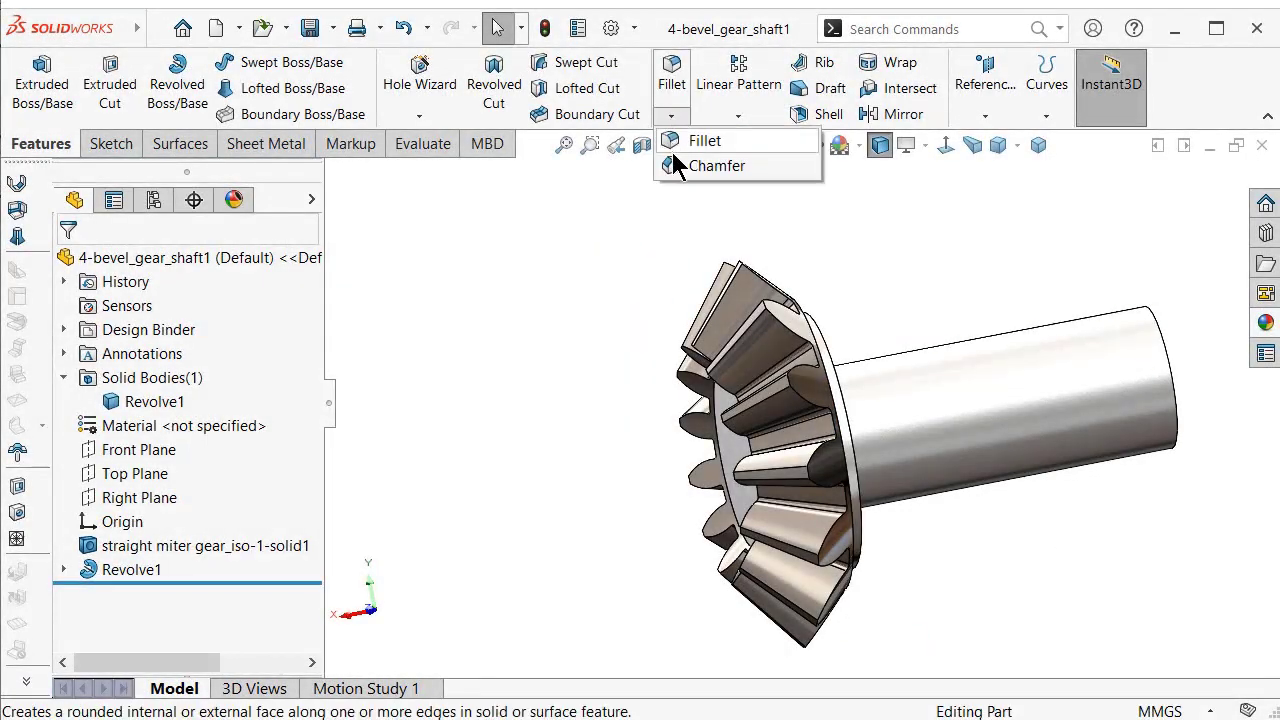
click(678, 165)
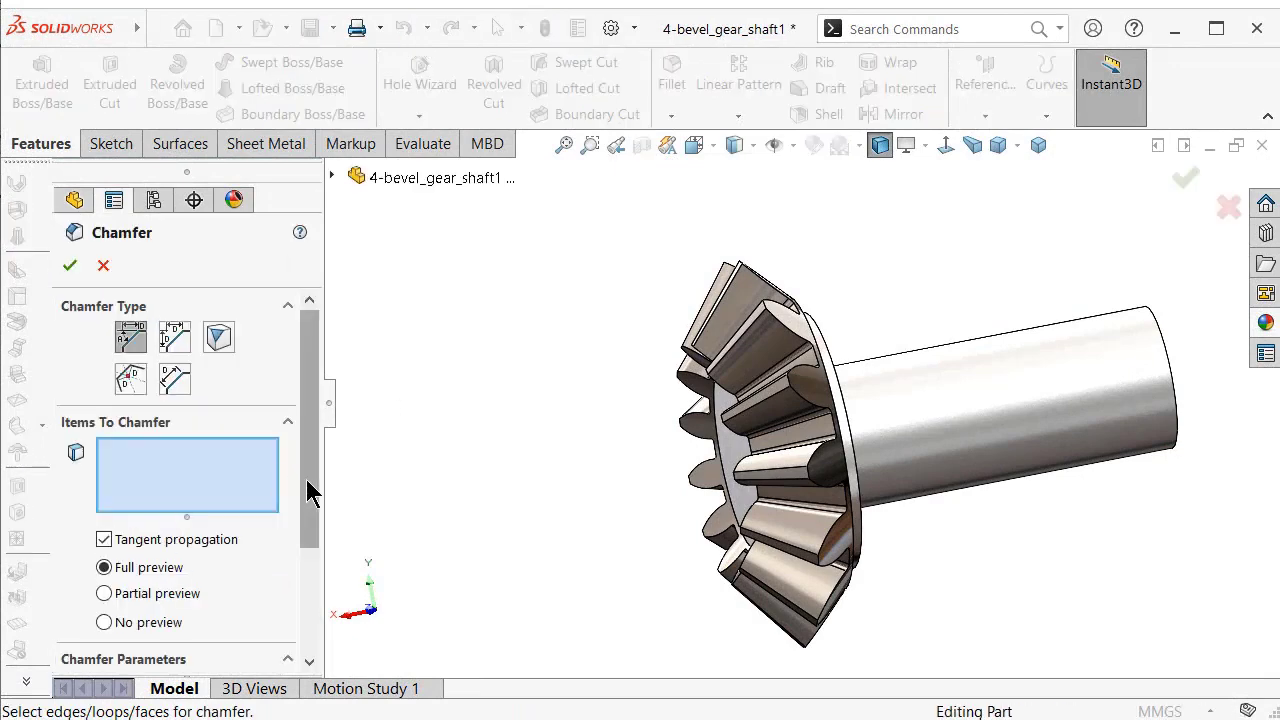
scroll(310, 490, down, 3)
click(180, 564)
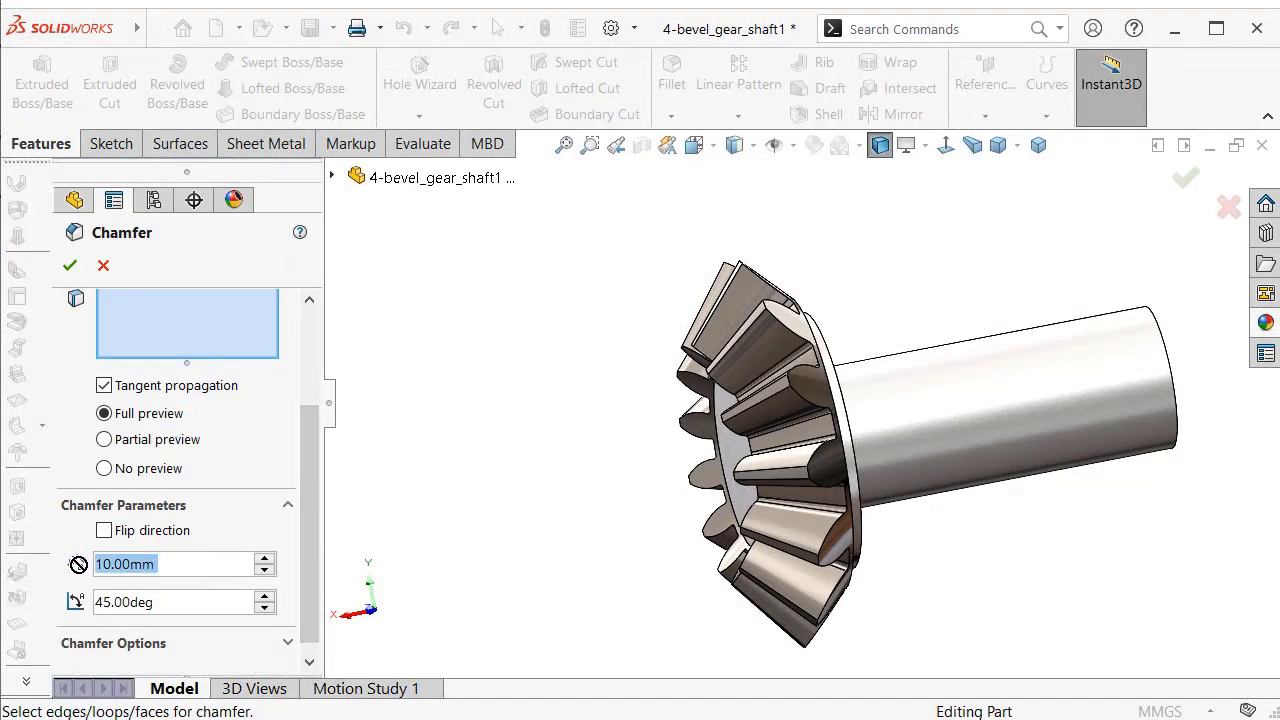
text(1)
key(Return)
middle_drag(594, 434, 800, 560)
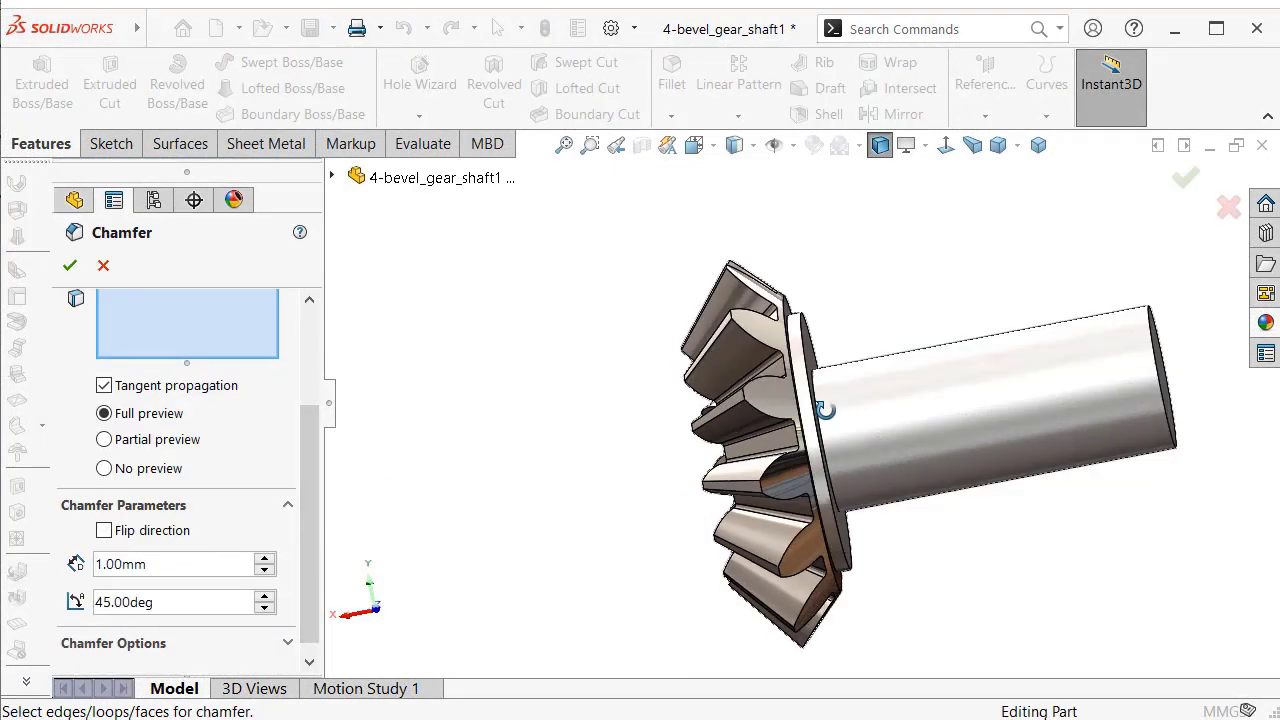
scroll(977, 500, down, 2)
click(968, 466)
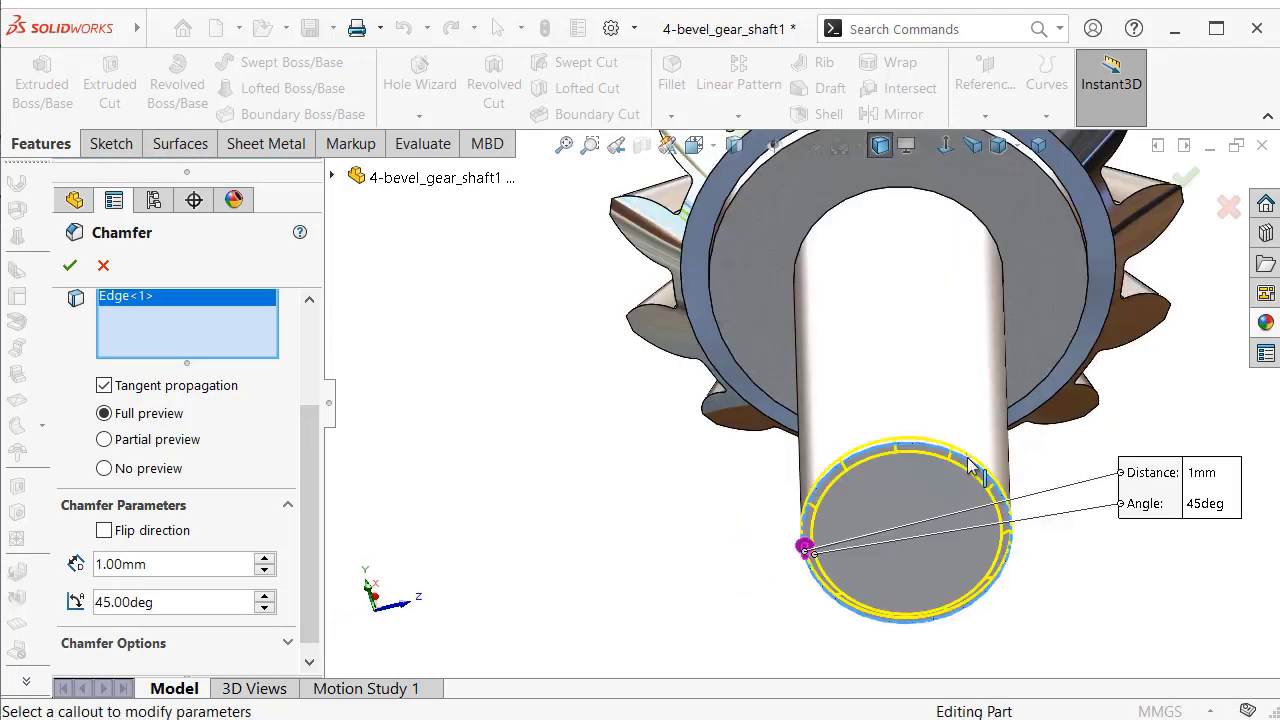
click(1187, 180)
mouse_move(879, 493)
middle_down()
mouse_move(917, 427)
mouse_move(881, 526)
middle_up()
key(Escape)
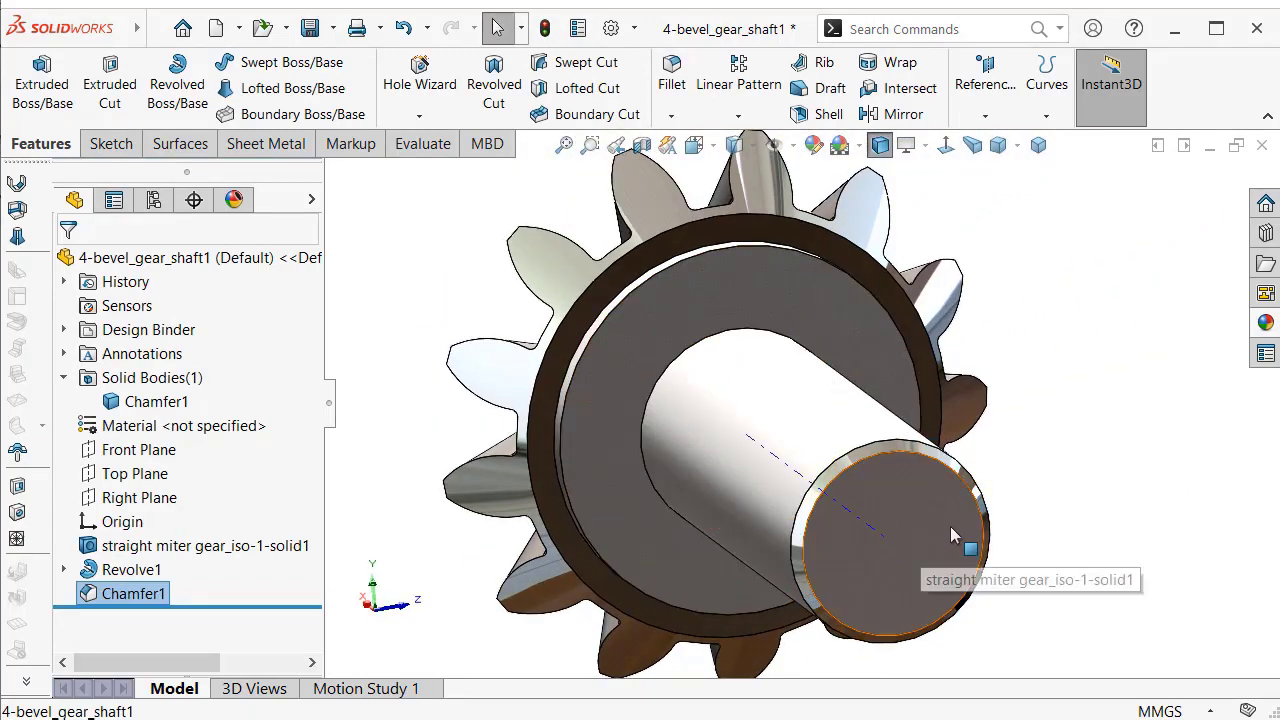
Start Sketch2 on the shaft's flat end face
click(950, 526)
click(1040, 470)
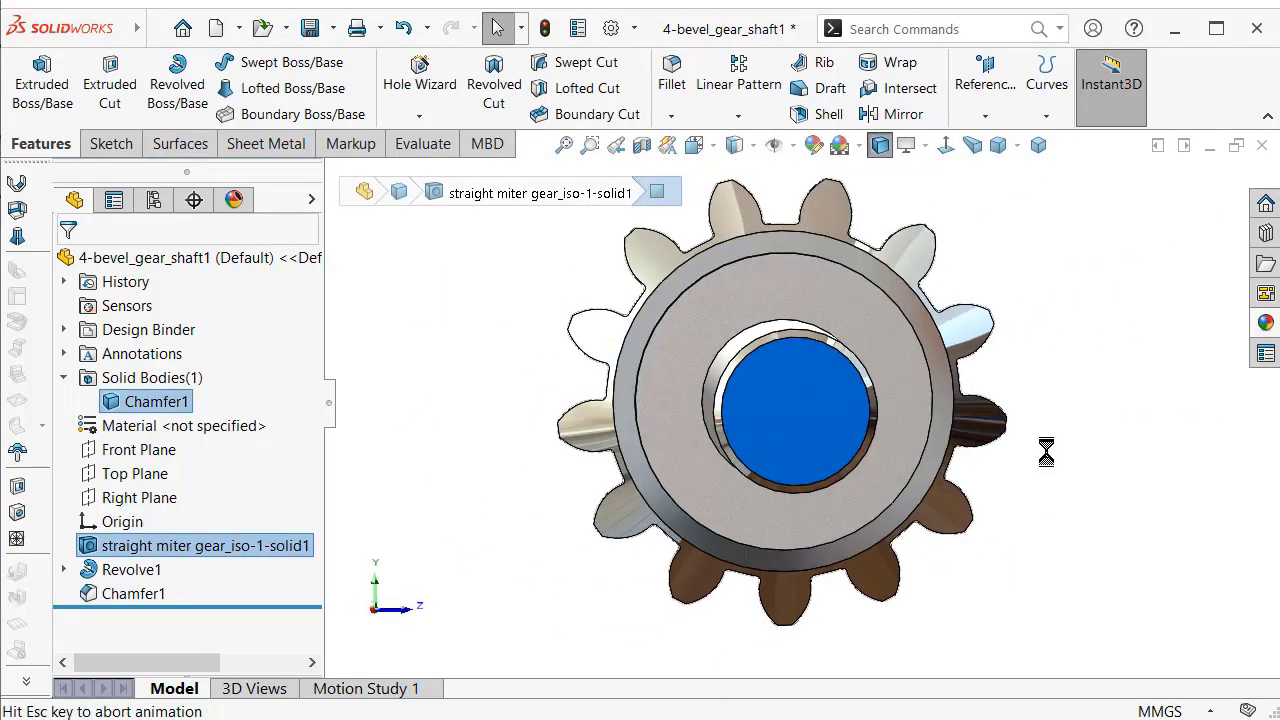
scroll(807, 294, down, 2)
scroll(807, 294, down, 1)
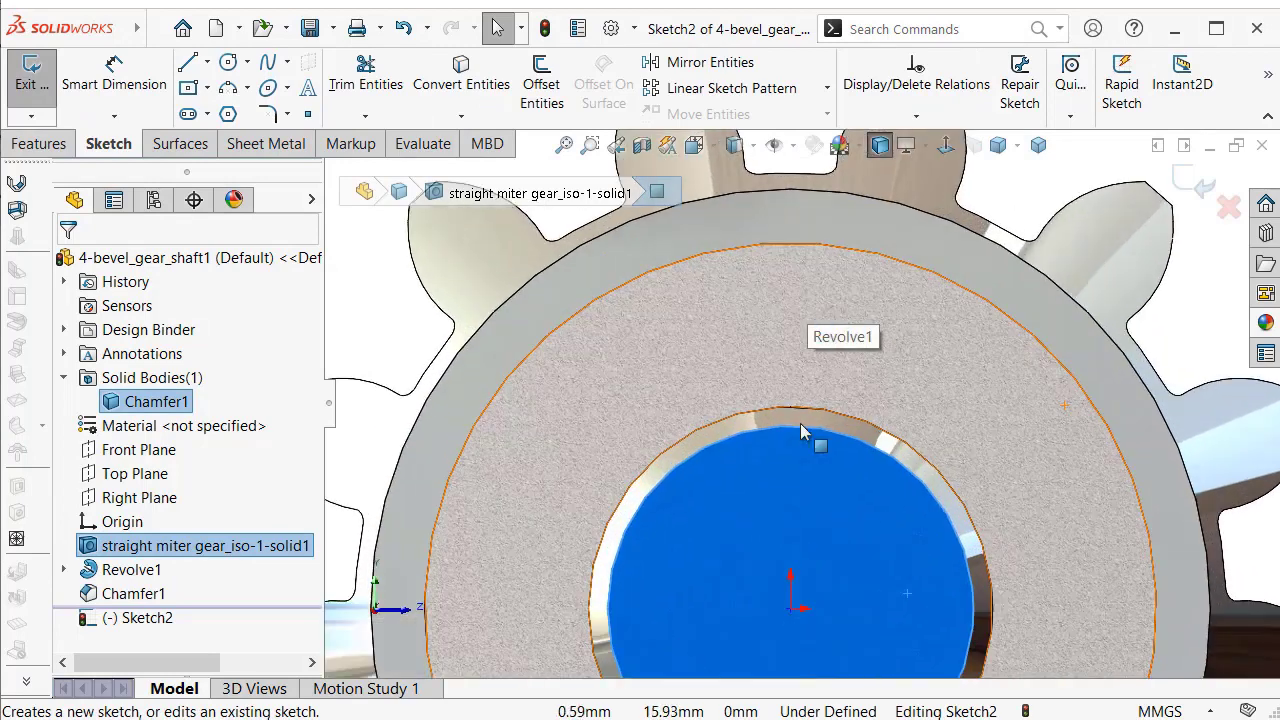
scroll(810, 500, down, 1)
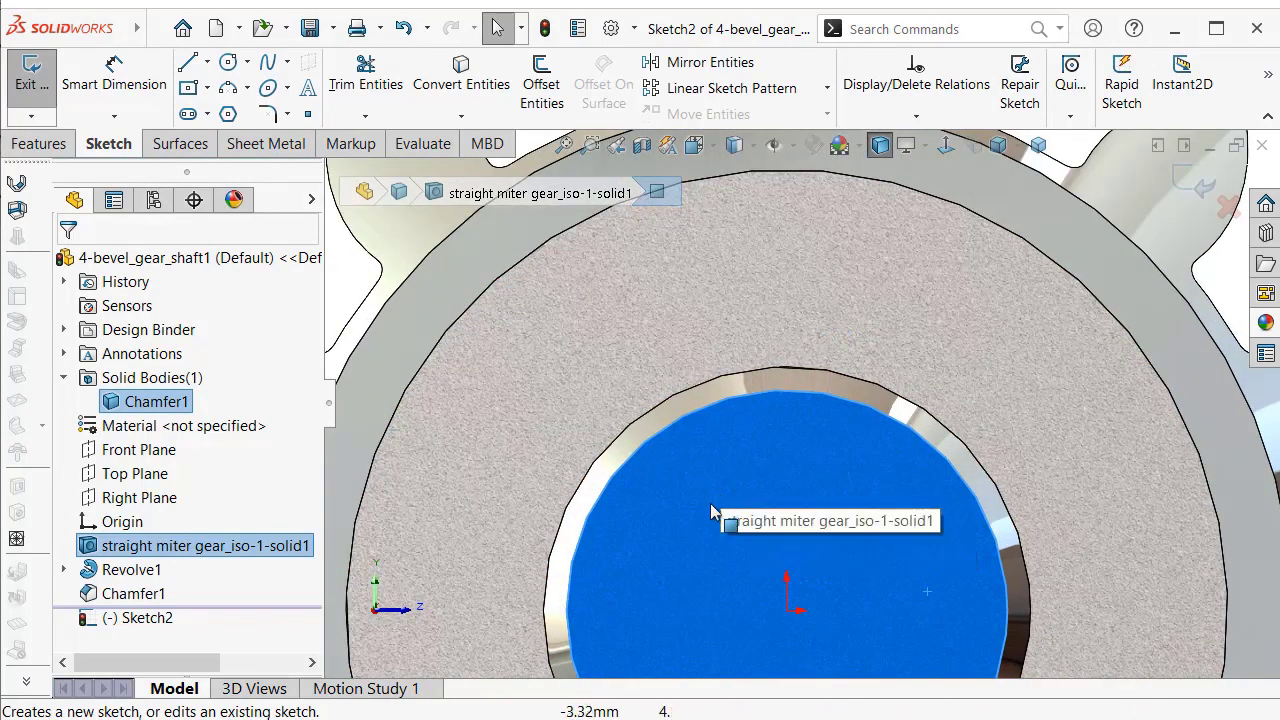
Draw a vertical centerline from the origin to the top of the end circle
key(s)
click(930, 540)
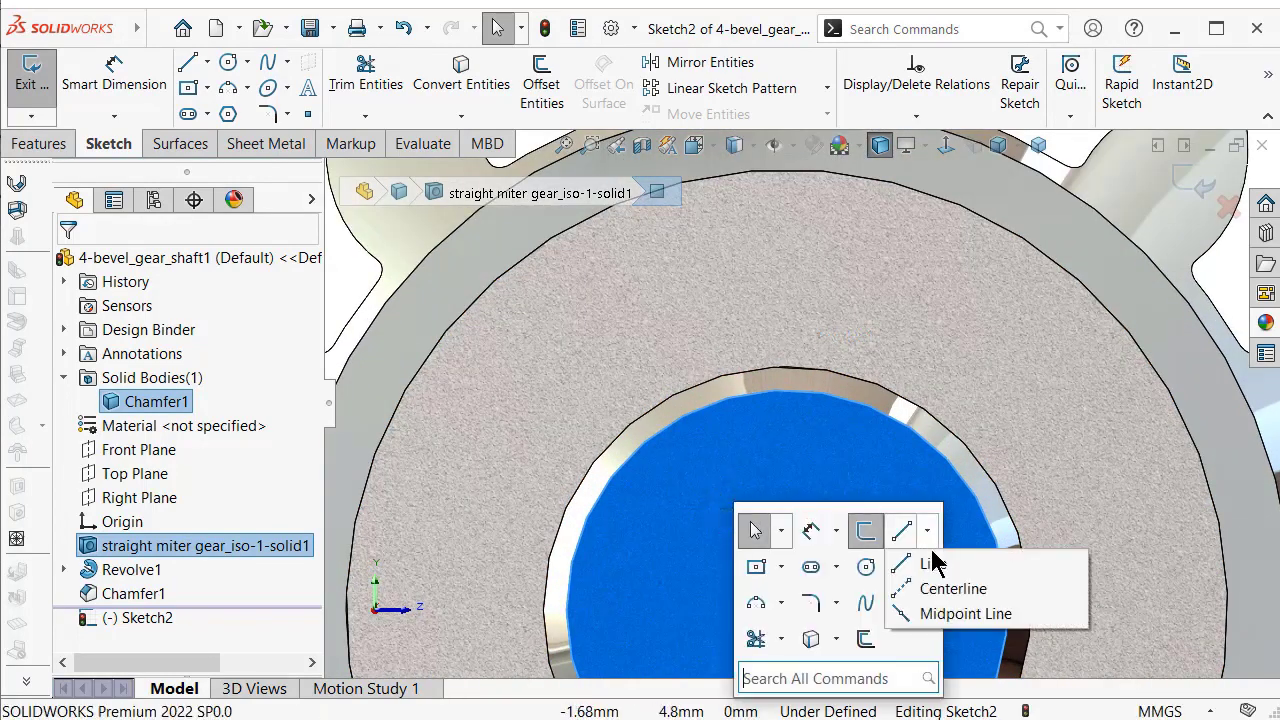
click(945, 591)
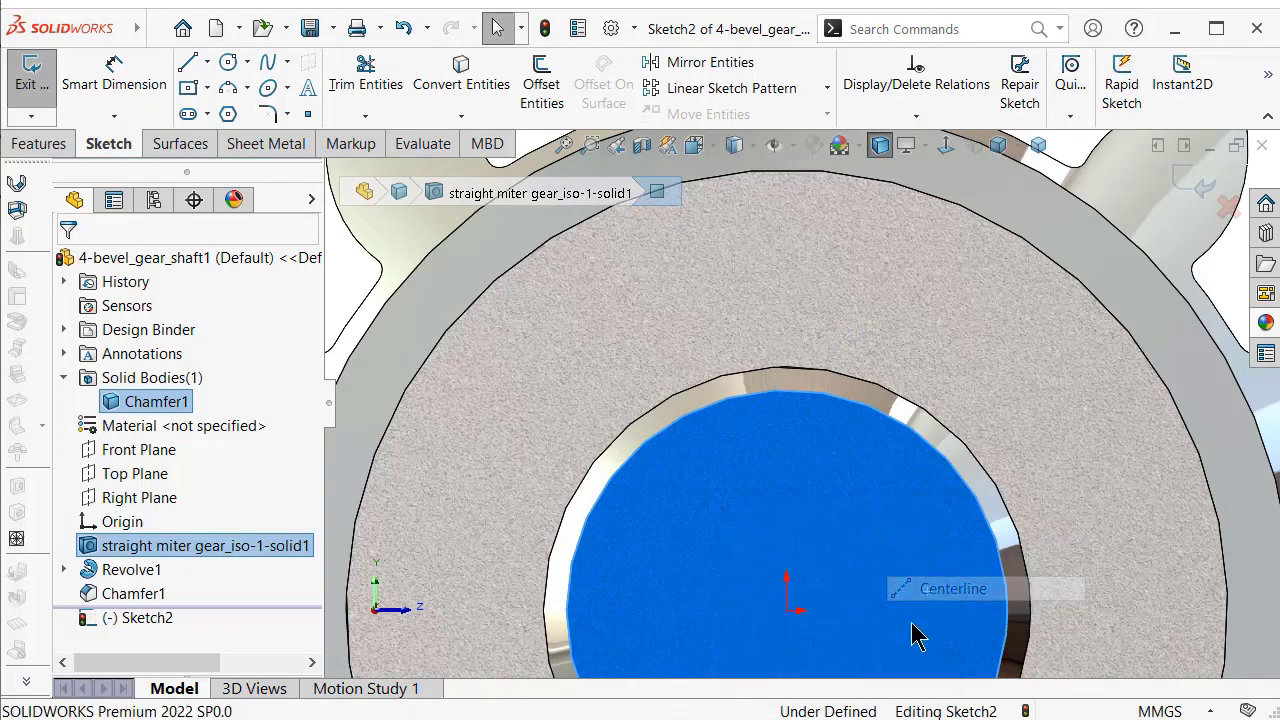
click(788, 610)
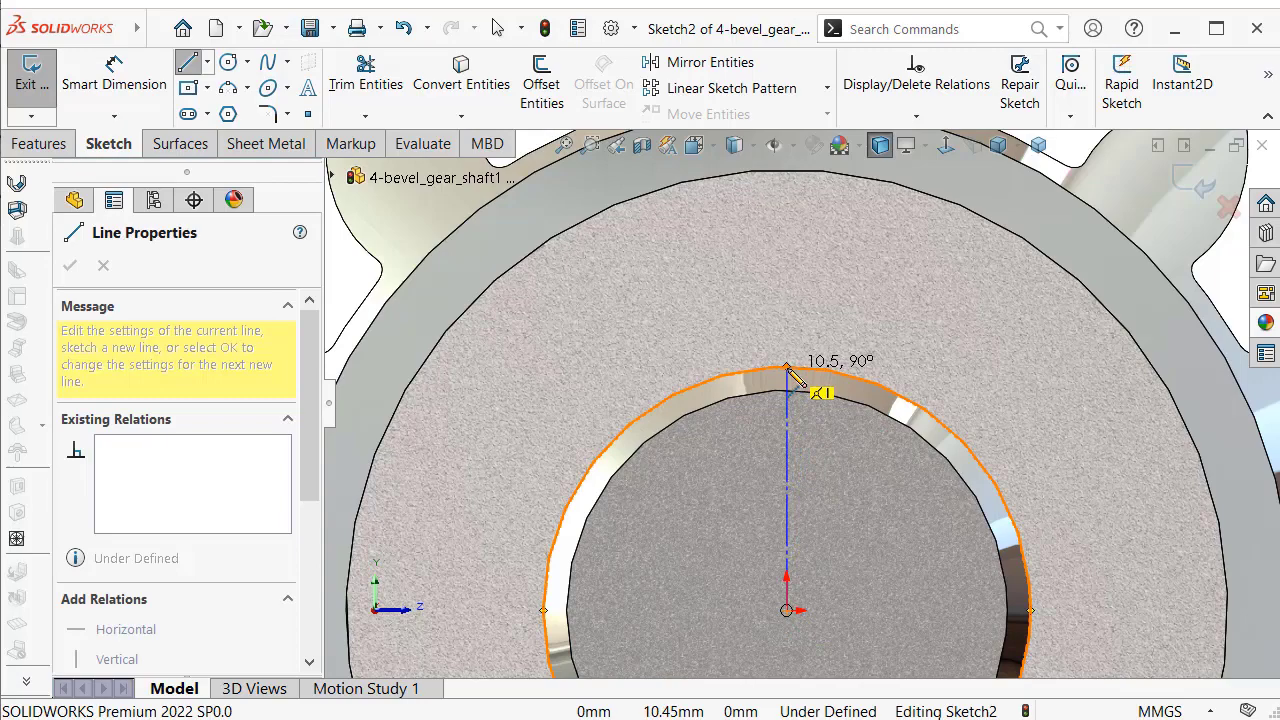
scroll(795, 340, down, 1)
scroll(797, 316, up, 2)
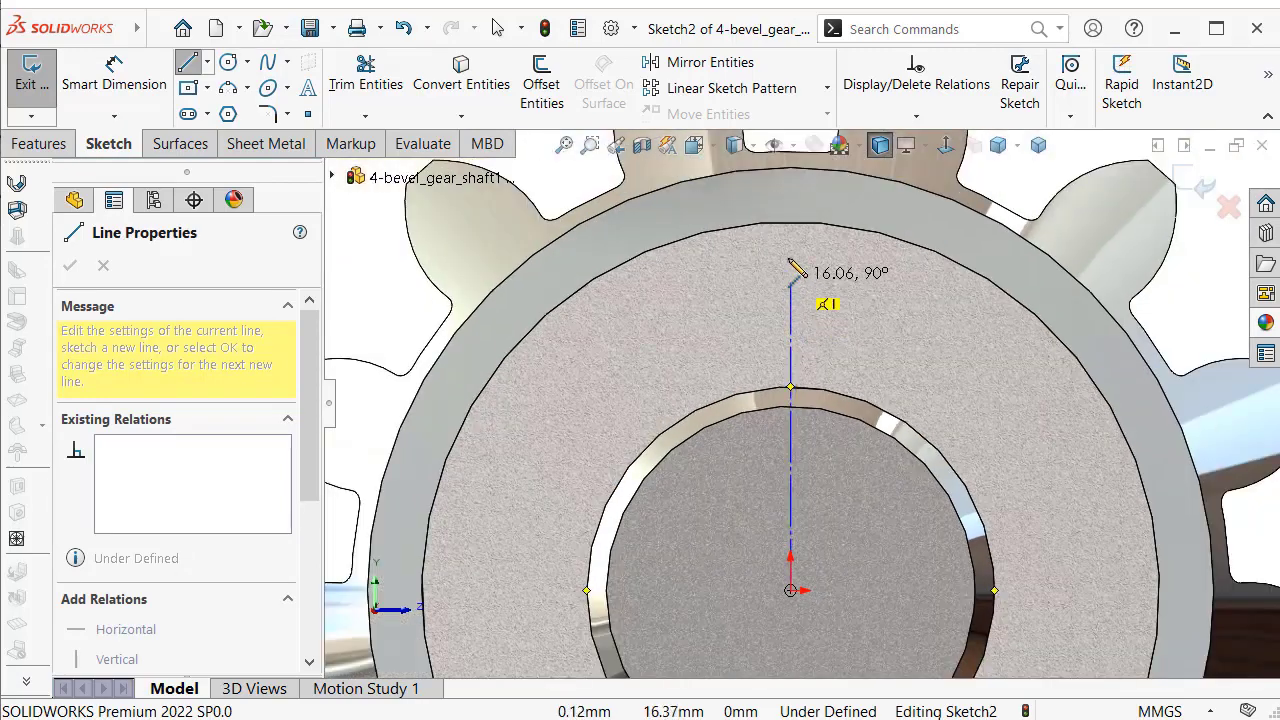
click(790, 388)
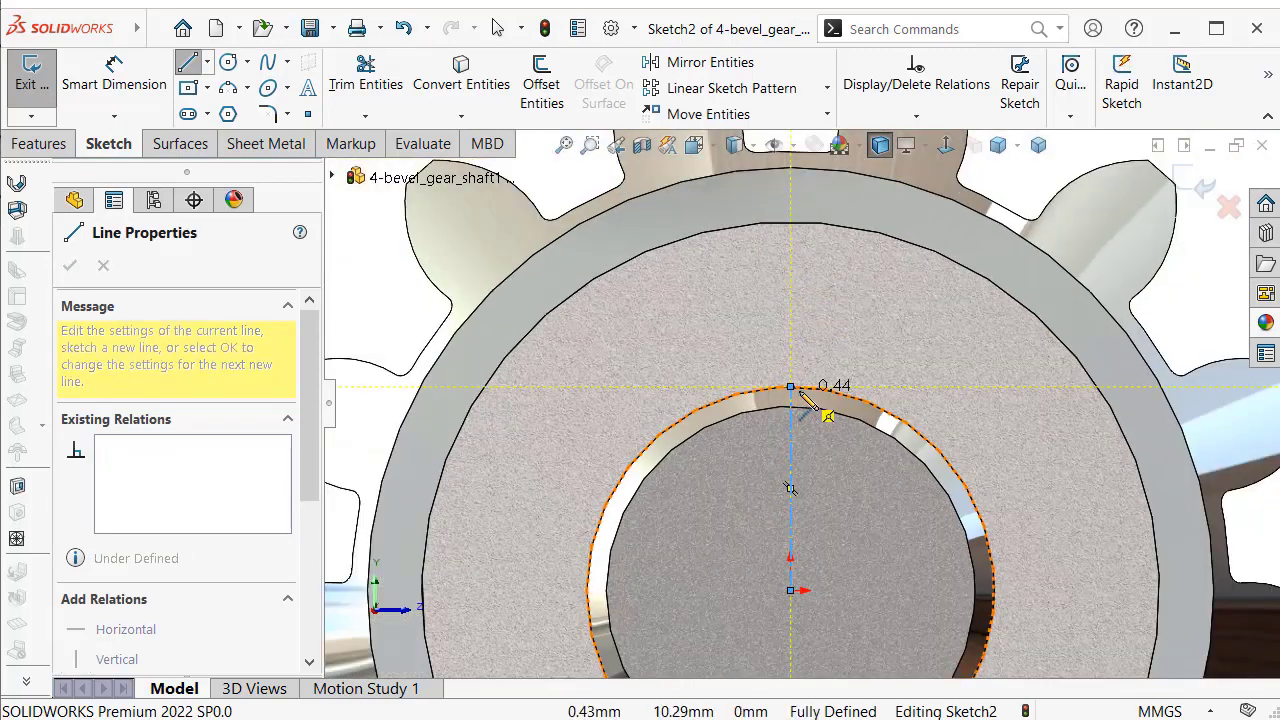
key(Escape)
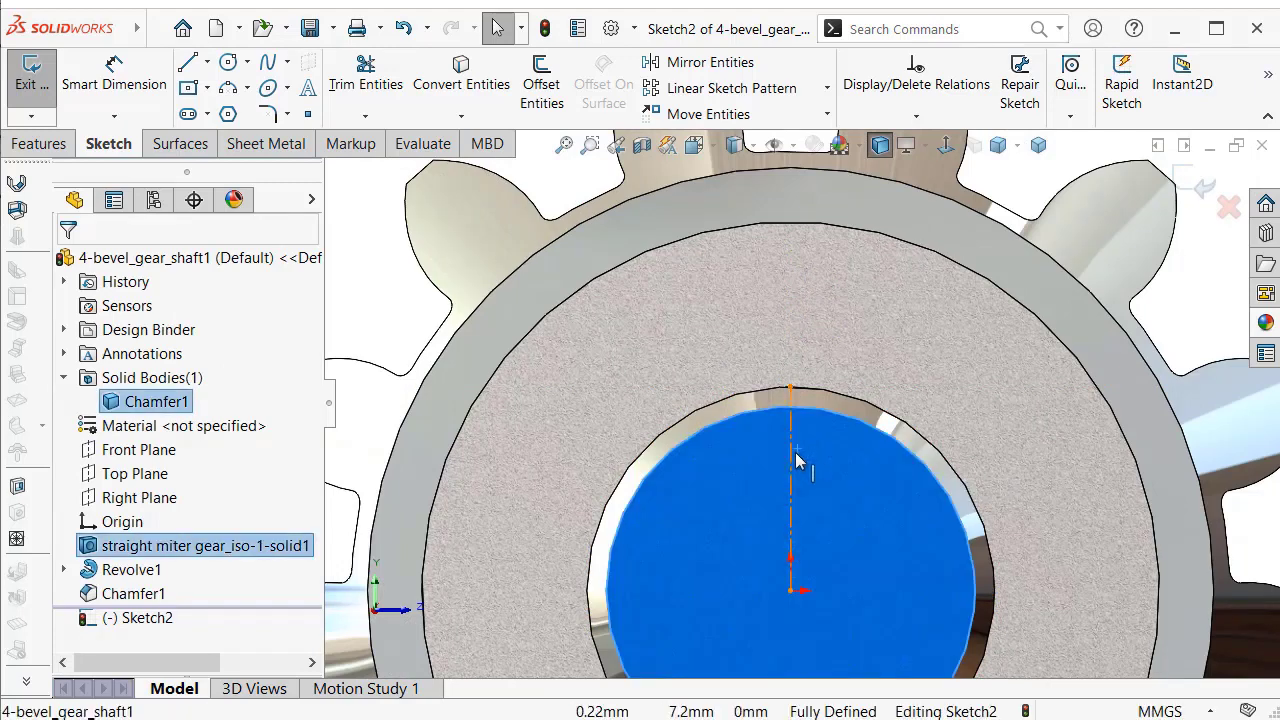
Select the centerline to check its relations, then clear the selection
scroll(806, 415, up, 1)
key(Escape)
ctrl+middle_drag(803, 472, 806, 452)
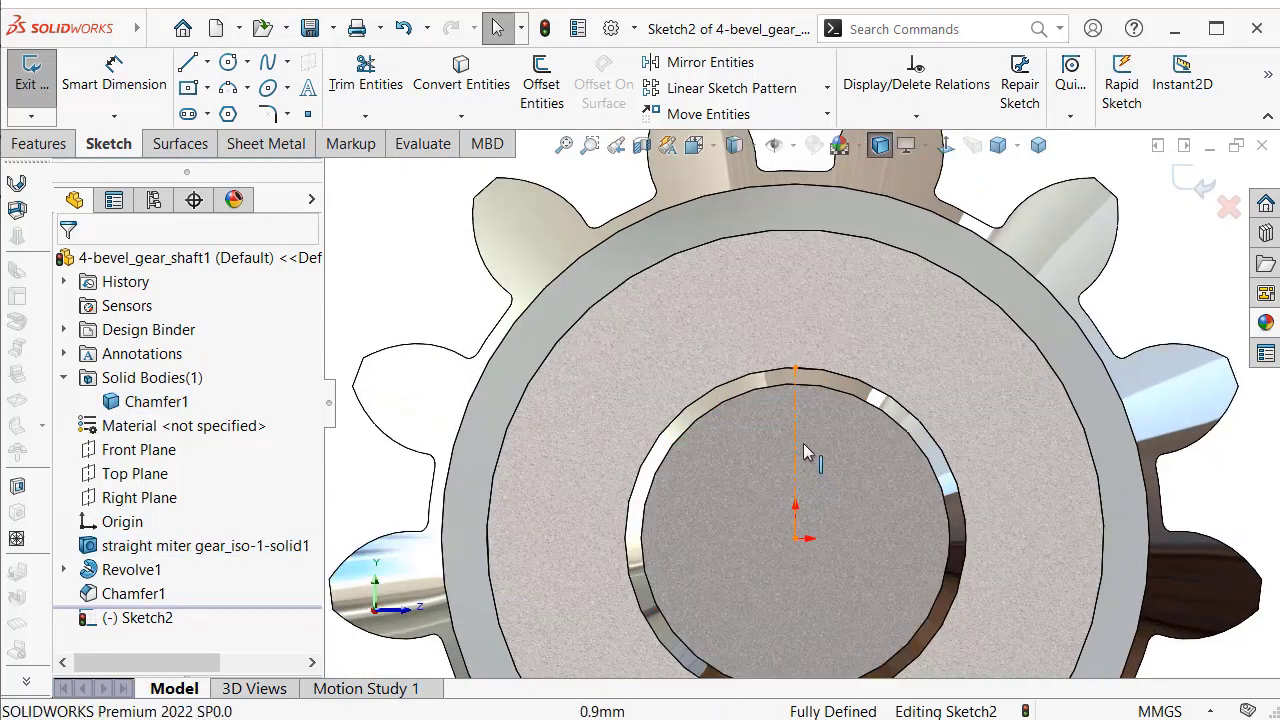
click(797, 452)
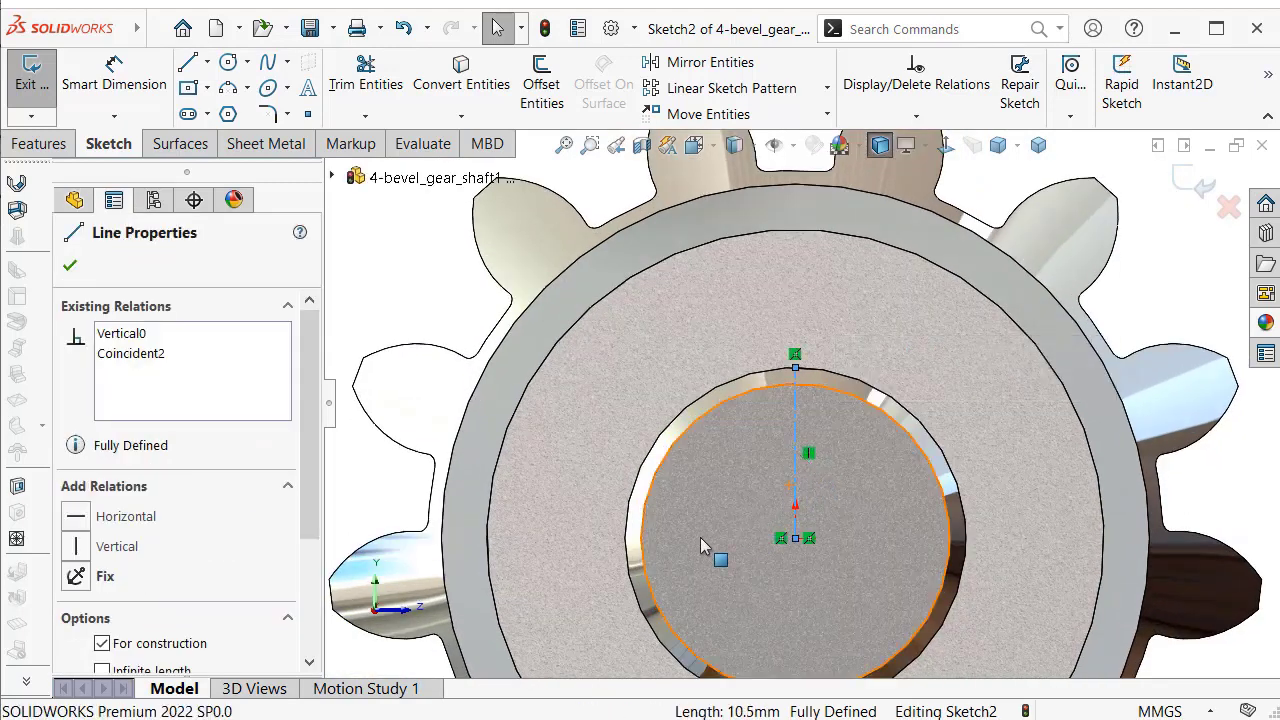
key(Escape)
scroll(826, 417, down, 2)
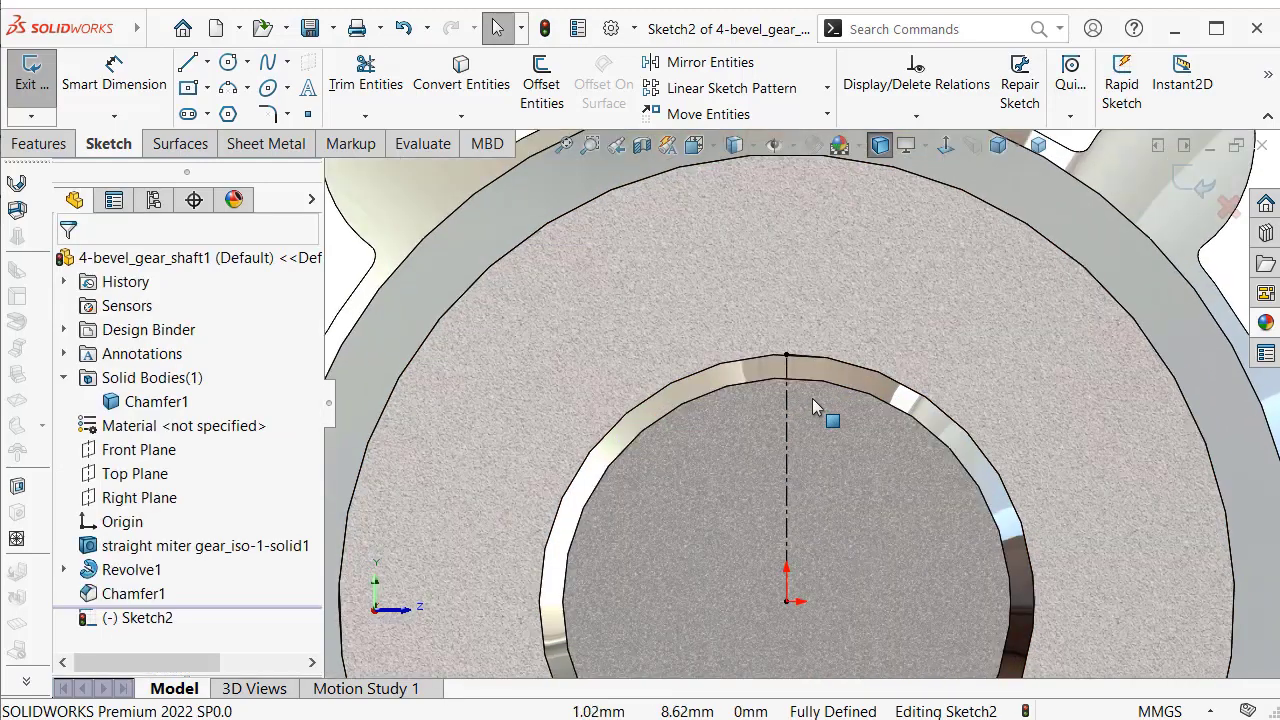
scroll(811, 451, down, 2)
Draw a construction circle centred on the origin inside the end face
scroll(812, 451, up, 2)
scroll(814, 500, up, 2)
key(s)
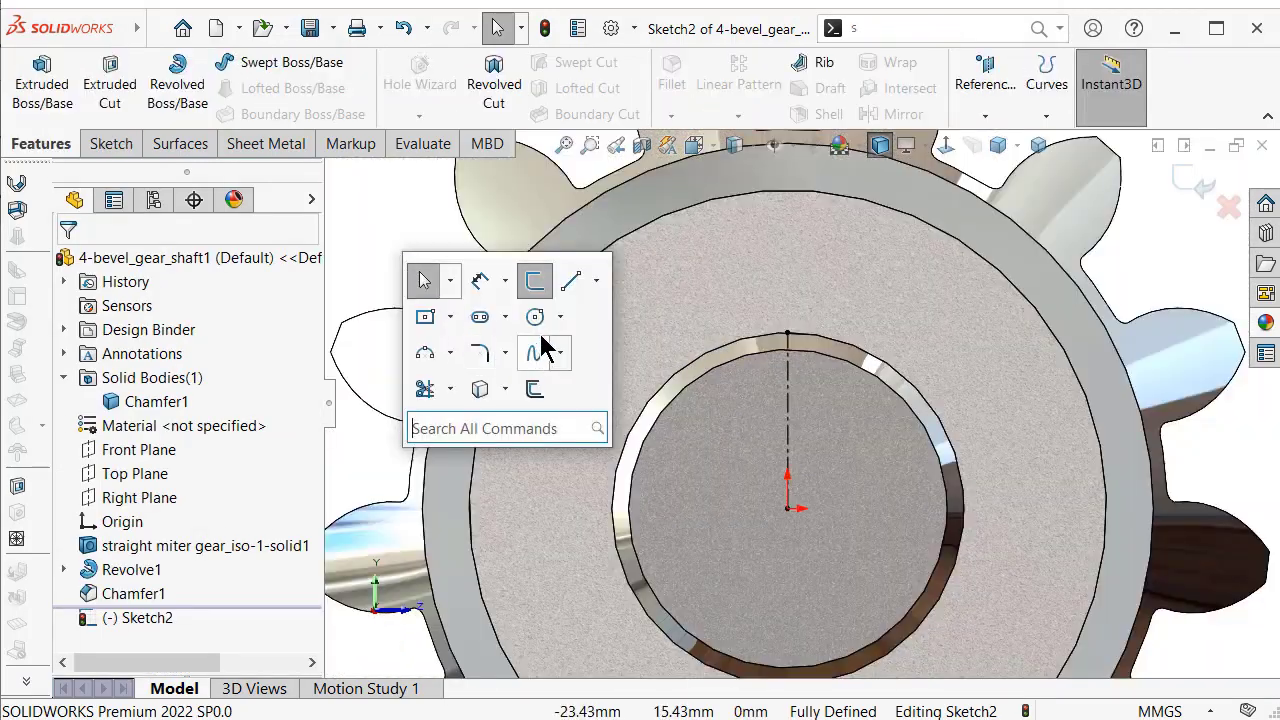
click(537, 320)
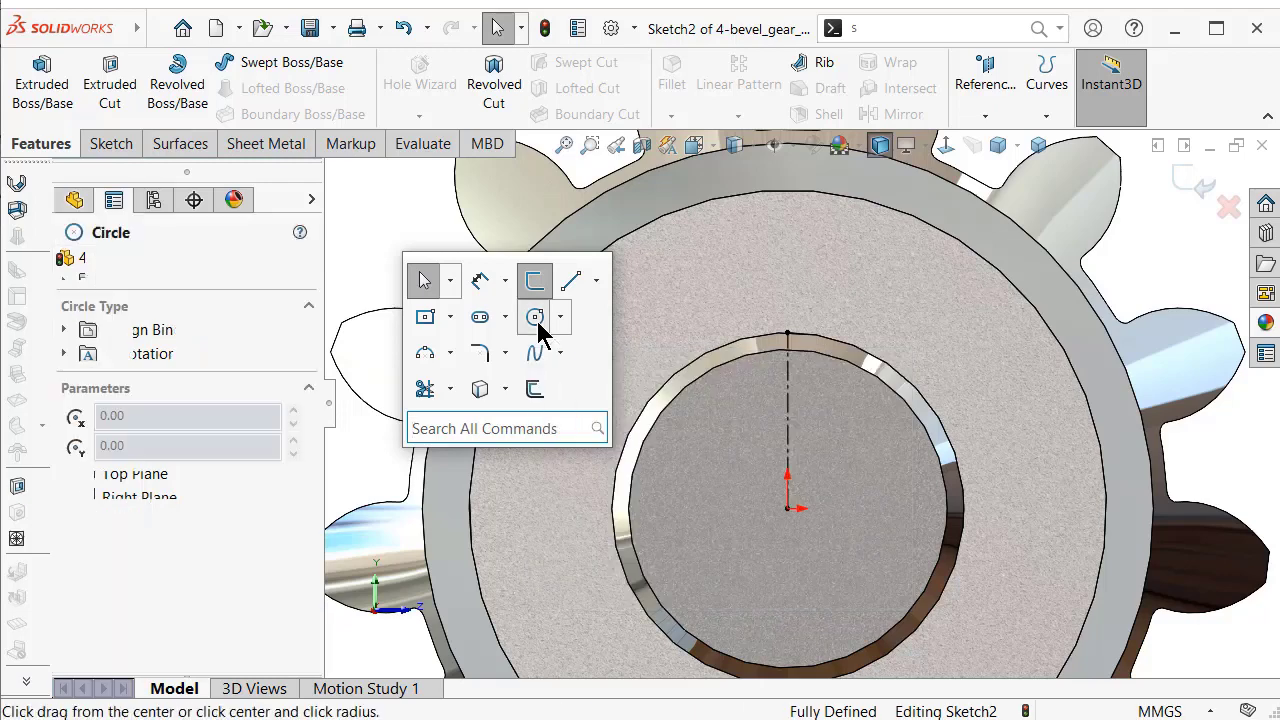
click(787, 509)
click(687, 410)
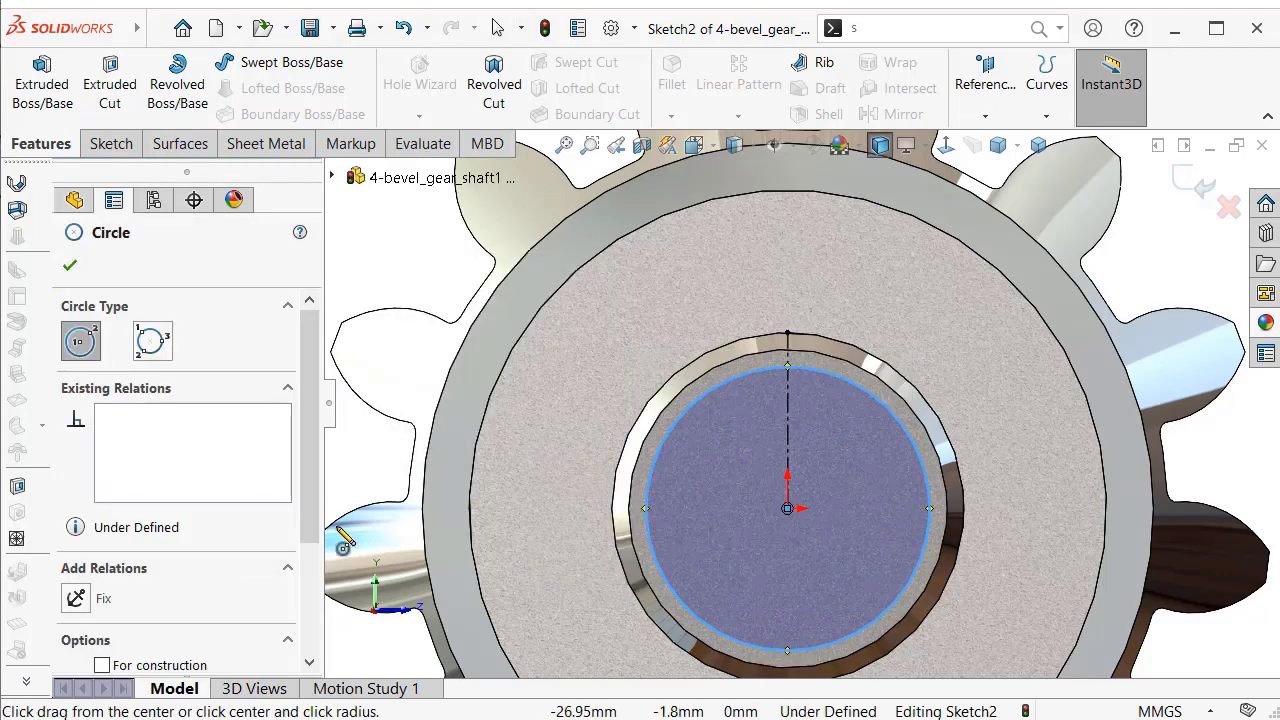
scroll(315, 483, down, 2)
click(102, 589)
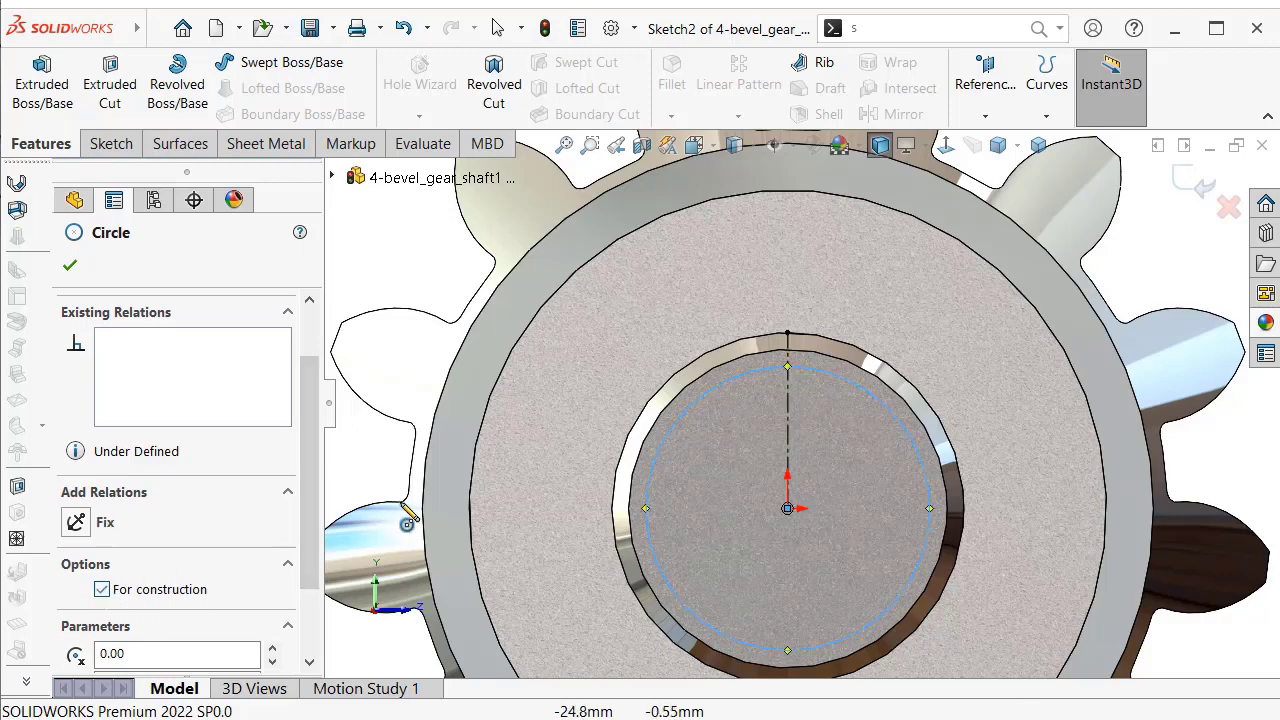
Dimension the construction circle's diameter to 17.5 mm
right_drag(380, 478, 358, 278)
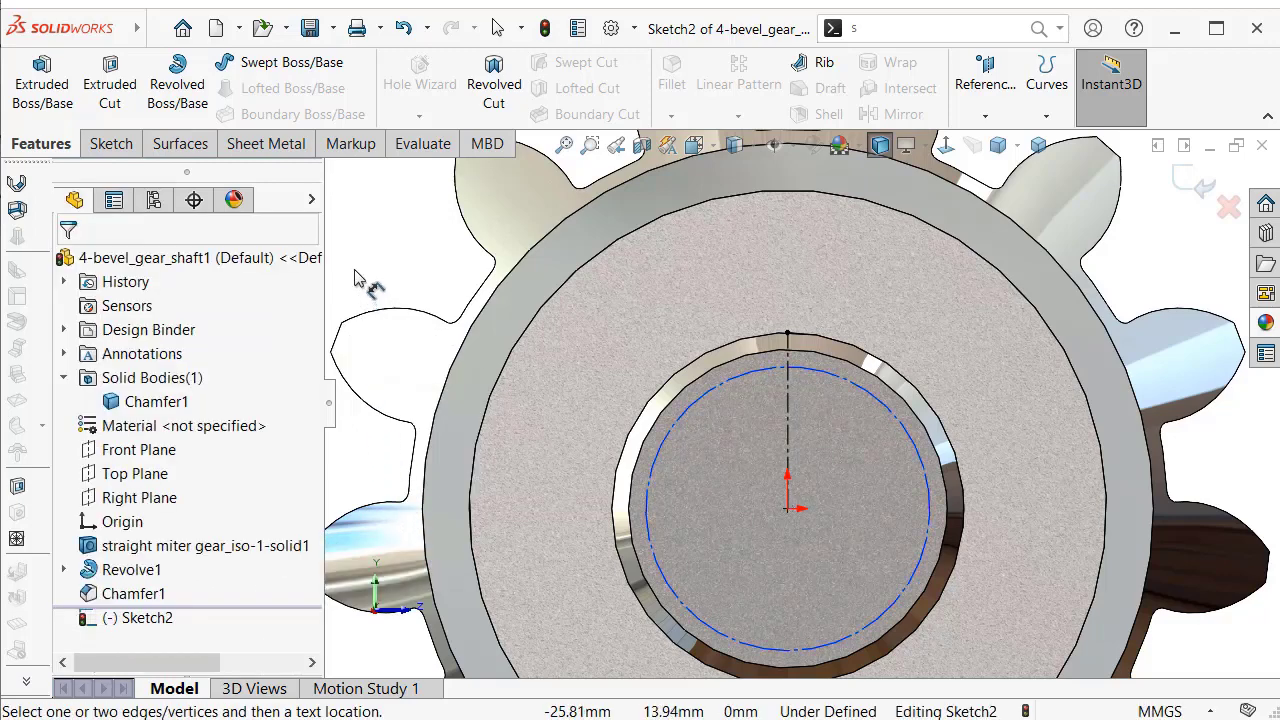
click(675, 413)
click(565, 330)
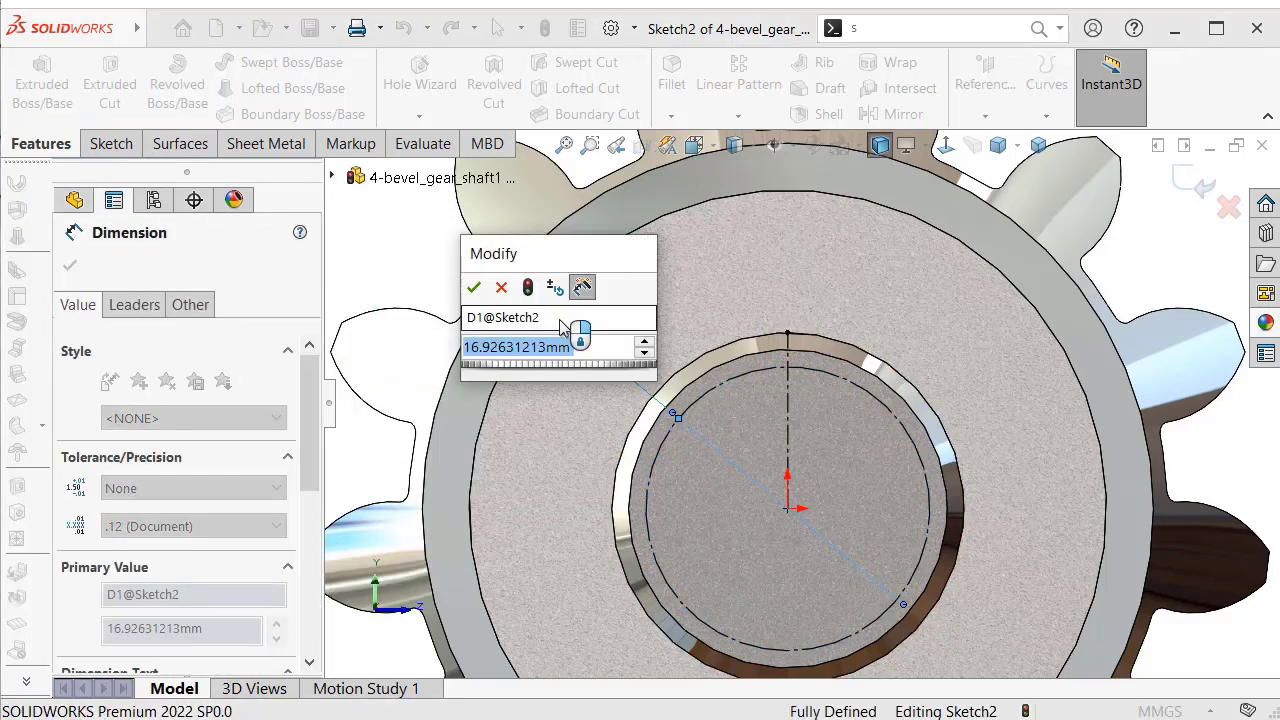
text(17.5)
key(Return)
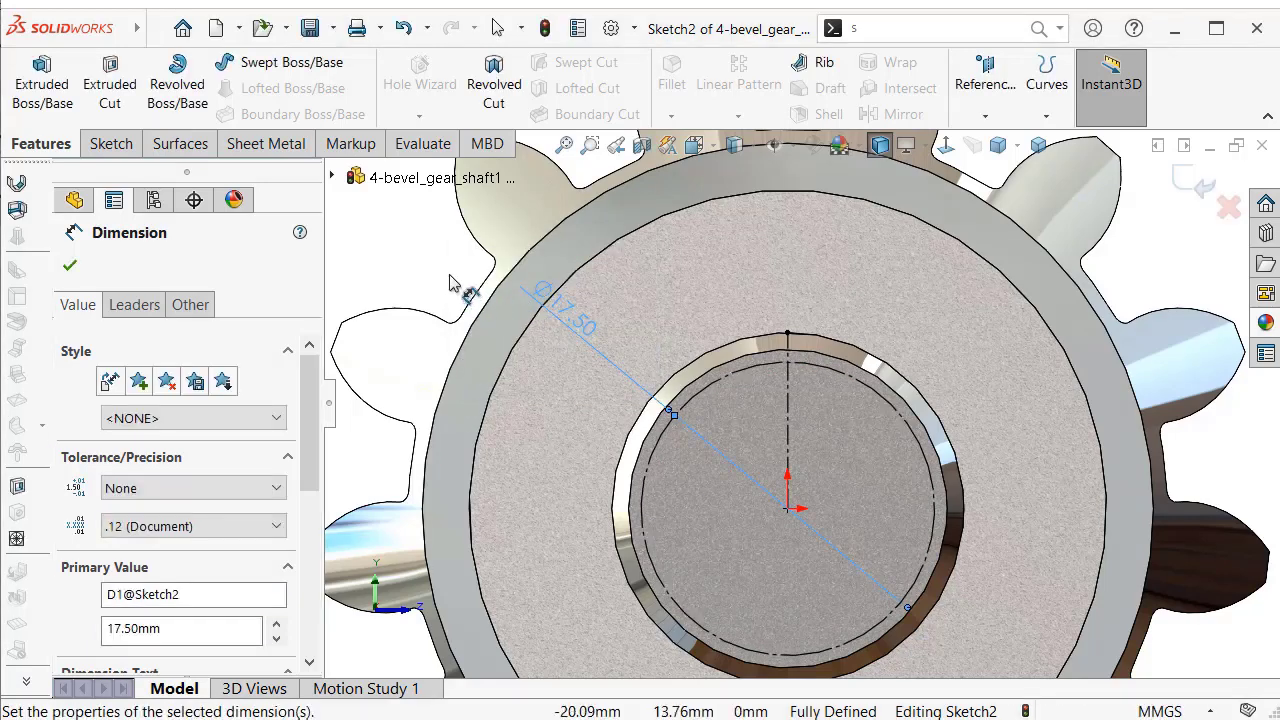
click(430, 262)
click(880, 28)
Turn on Dynamic Mirror about the vertical centerline
text(dy)
click(967, 82)
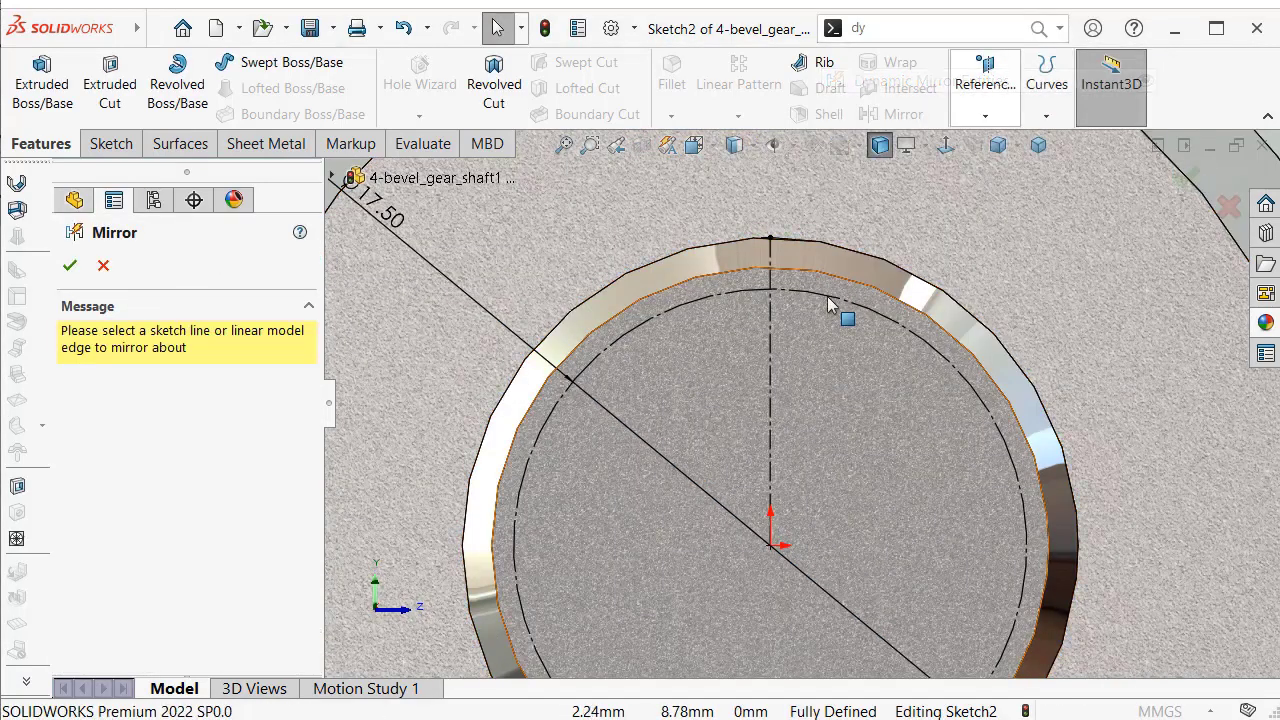
click(771, 330)
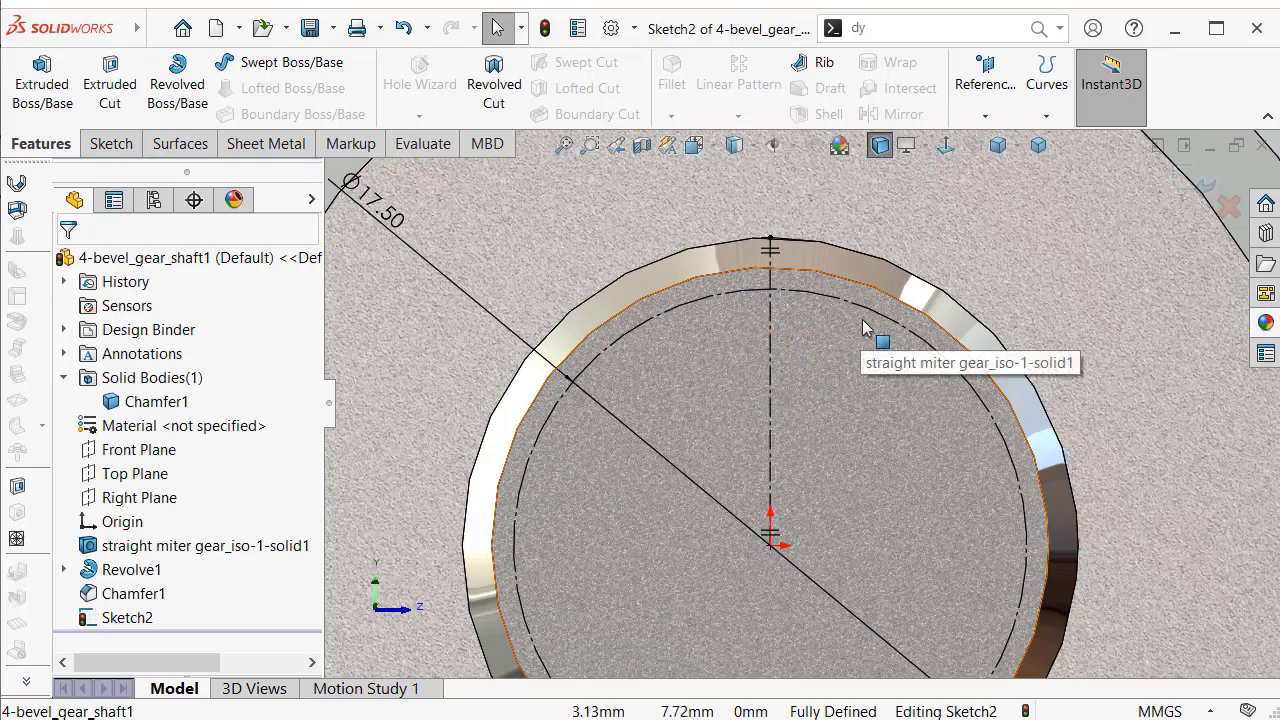
scroll(857, 337, down, 2)
Draw a mirrored circle pair on the gear's top rim and begin dimensioning the right one
key(s)
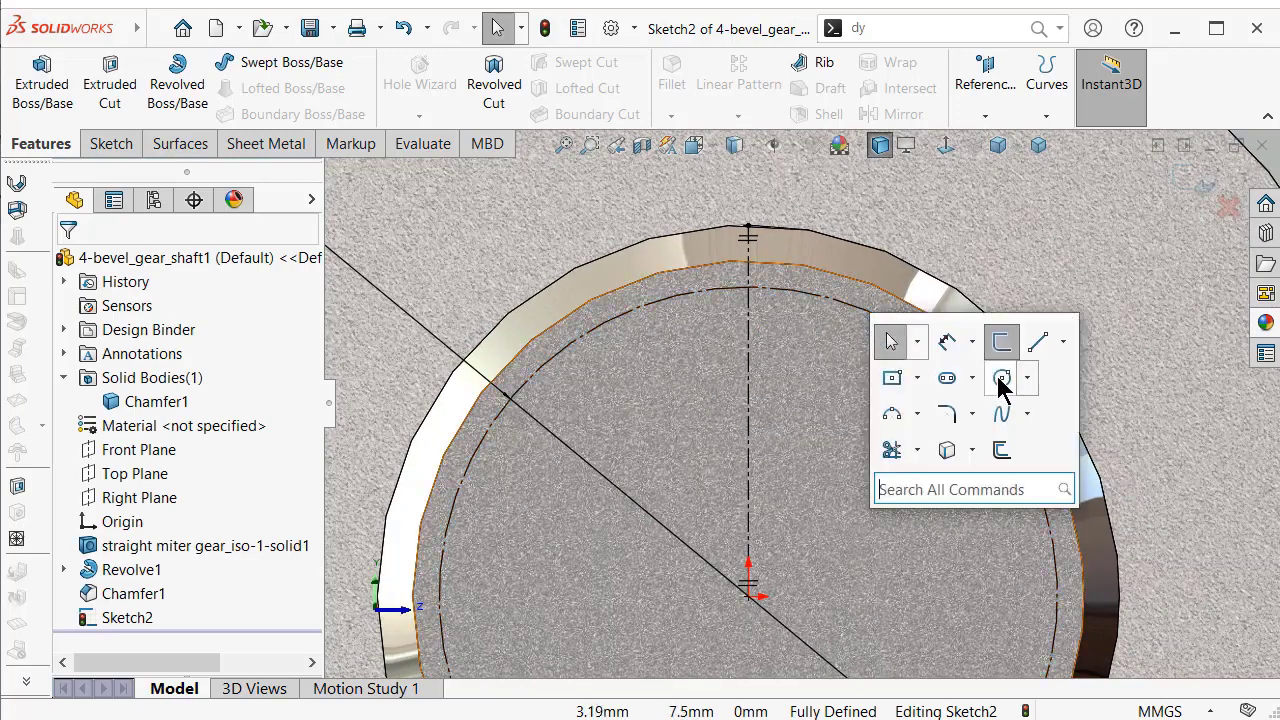
click(1002, 380)
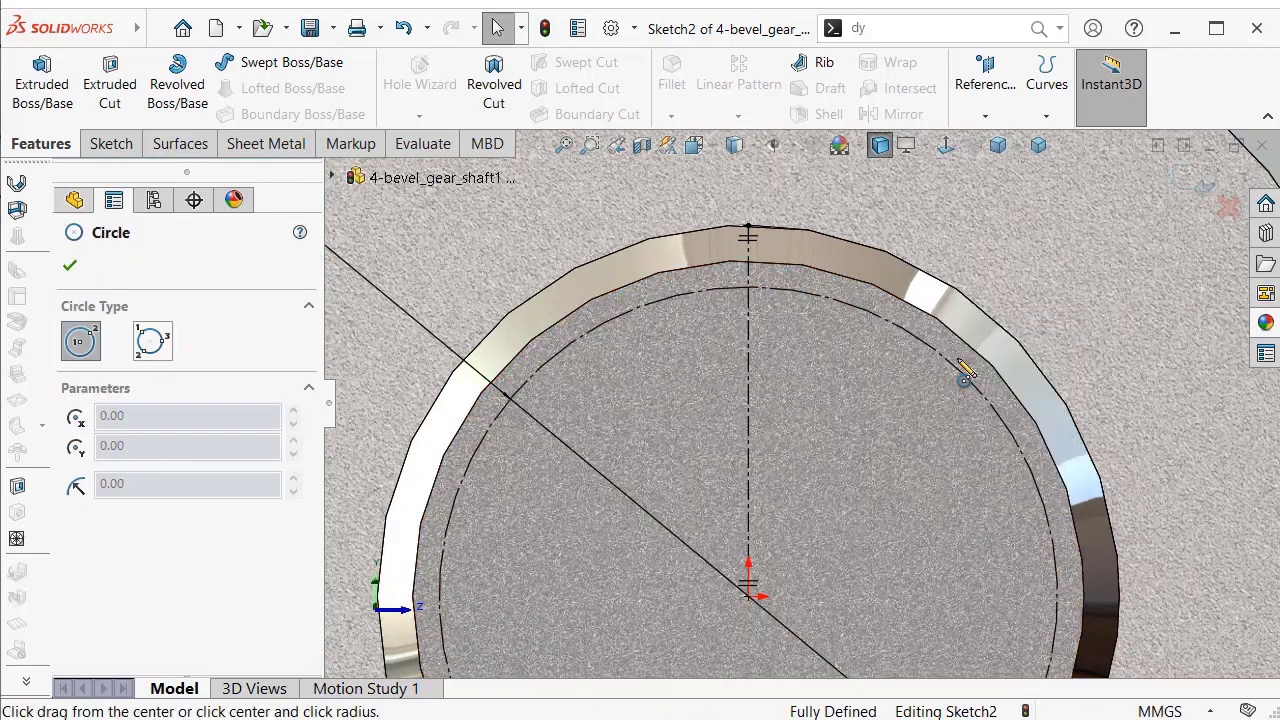
click(844, 303)
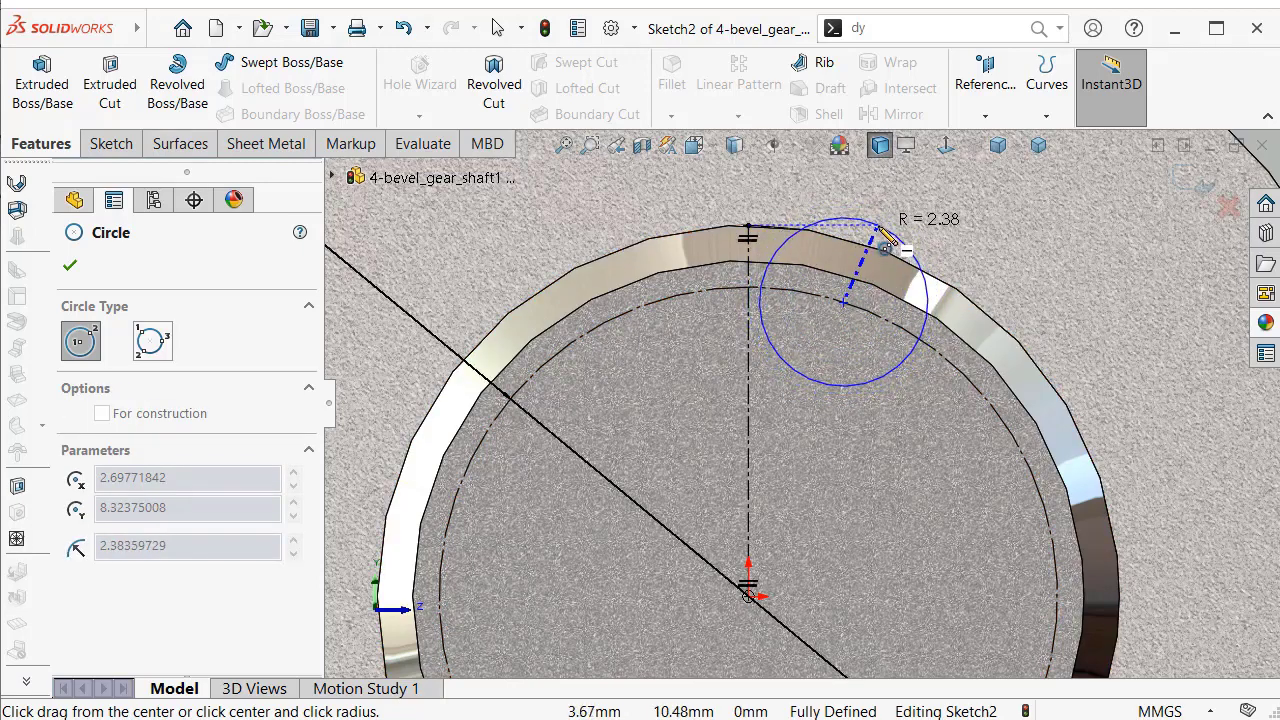
click(882, 236)
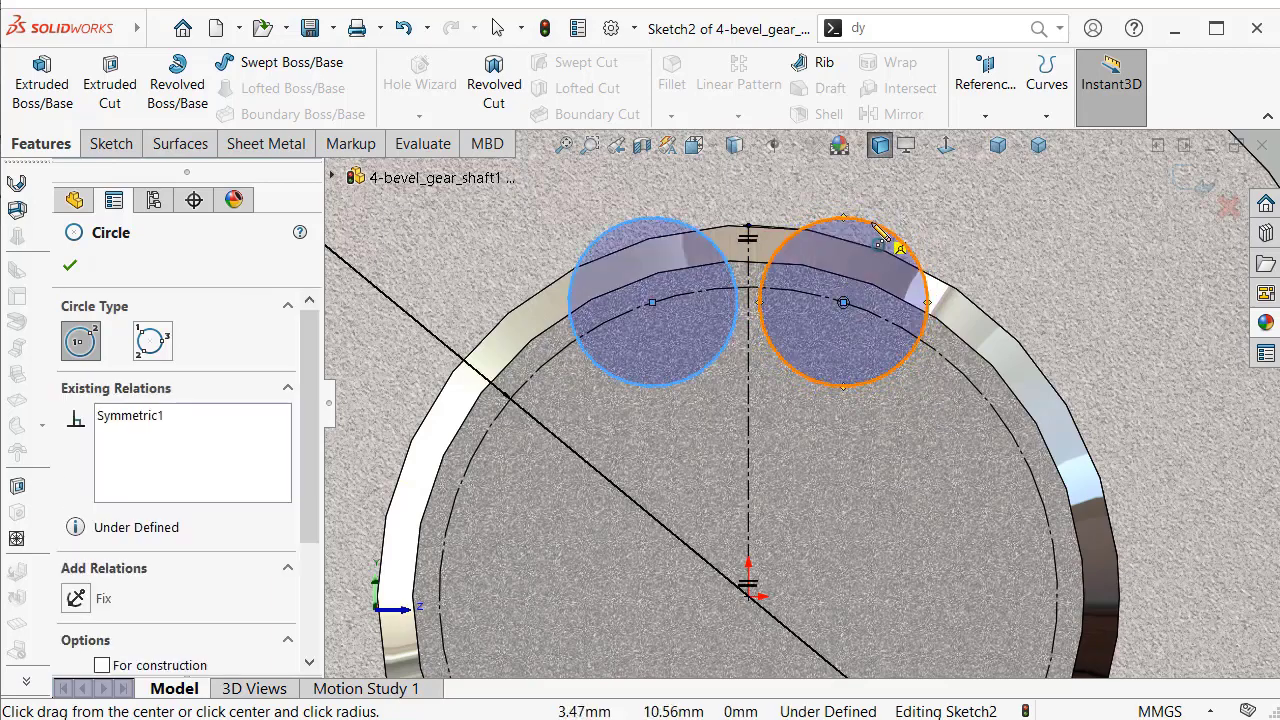
scroll(746, 282, down, 2)
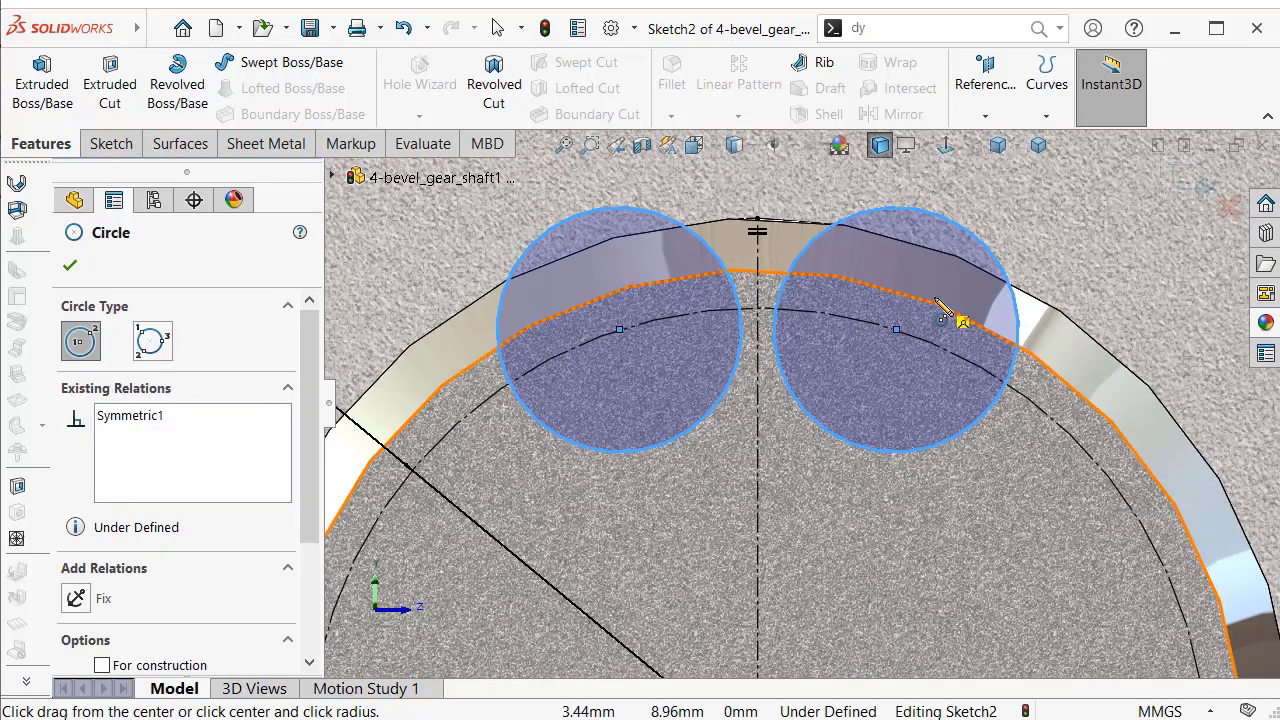
right_drag(1136, 322, 1136, 270)
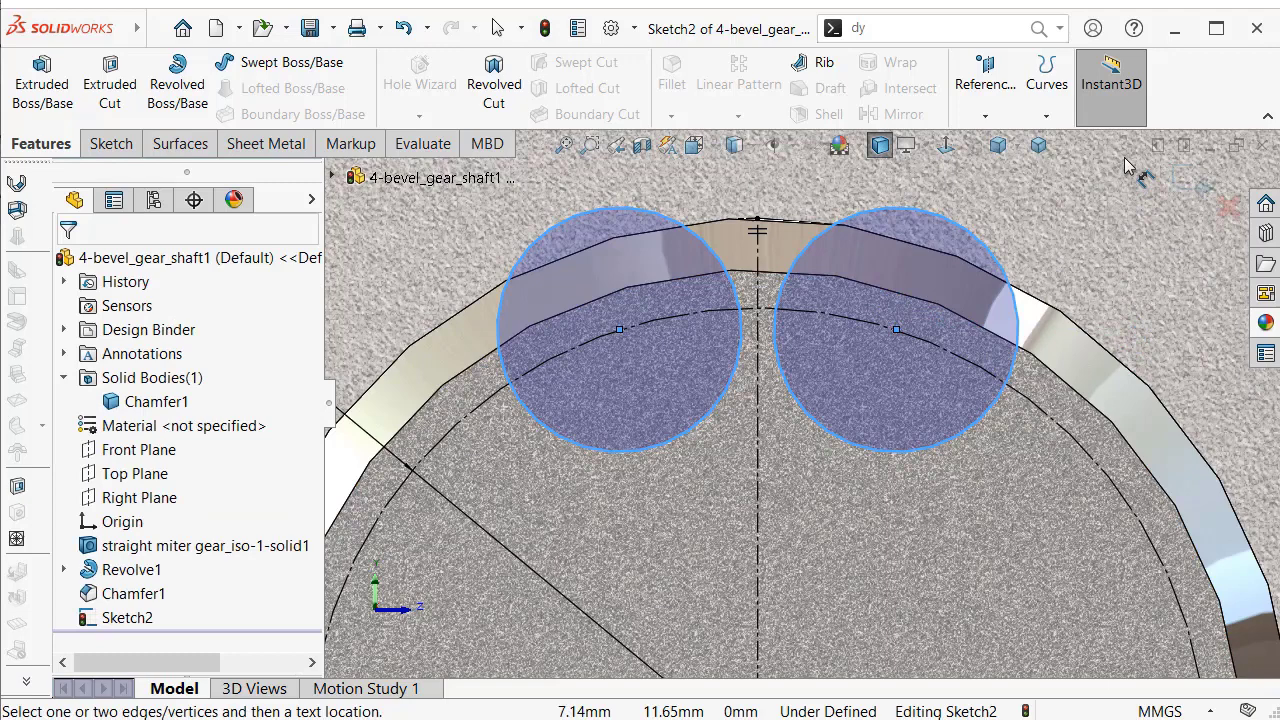
click(1015, 300)
Dimension the mirrored circles to Ø6 mm with centres 3.60 mm from the centerline
click(1096, 238)
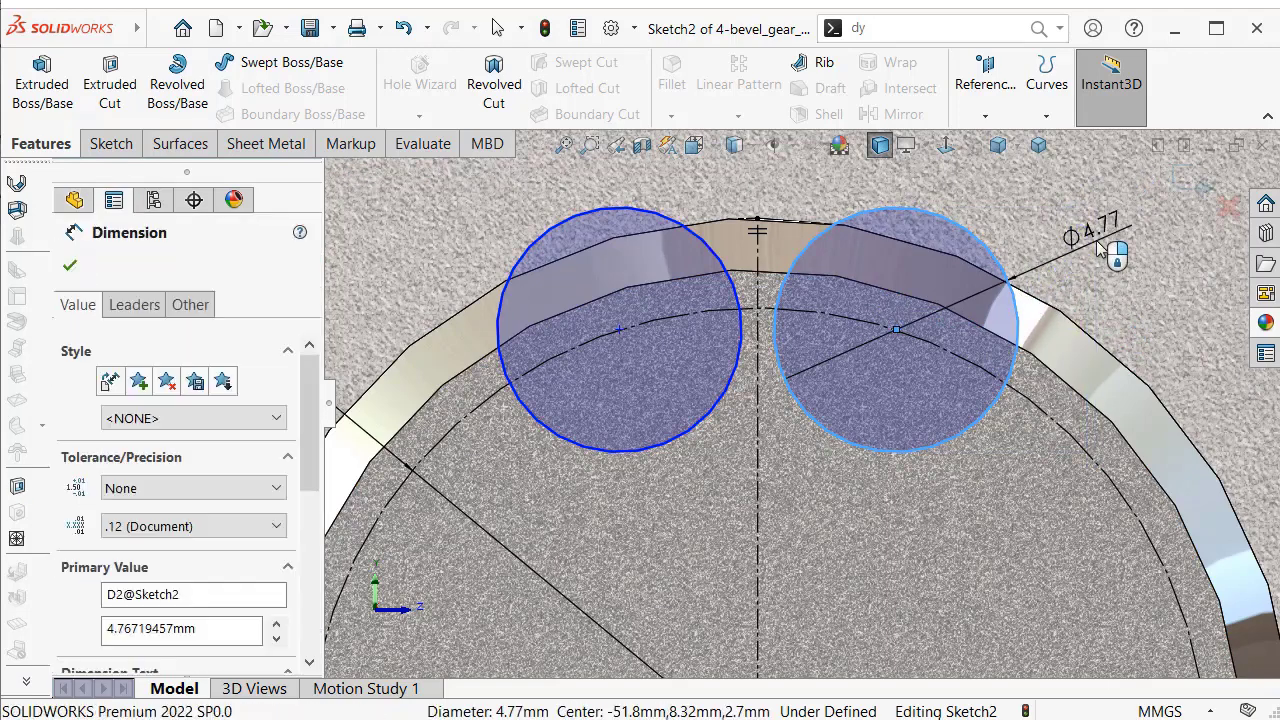
text(6)
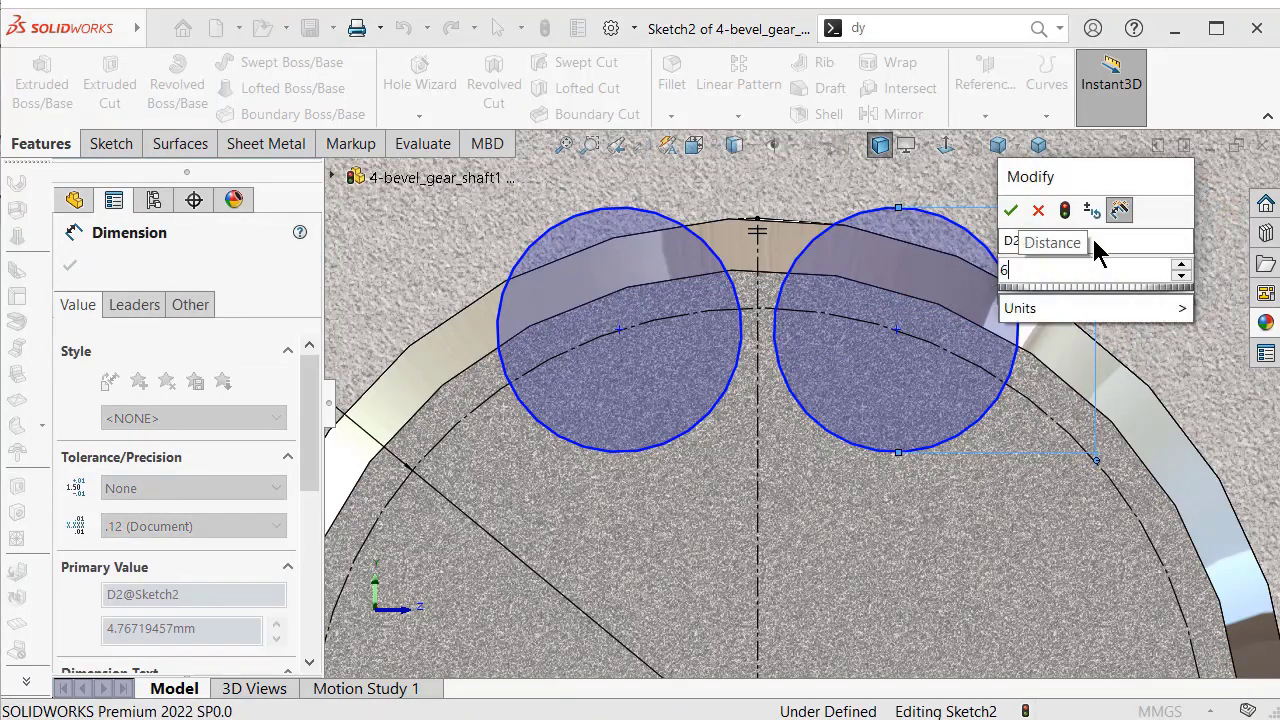
key(Return)
scroll(938, 365, up, 3)
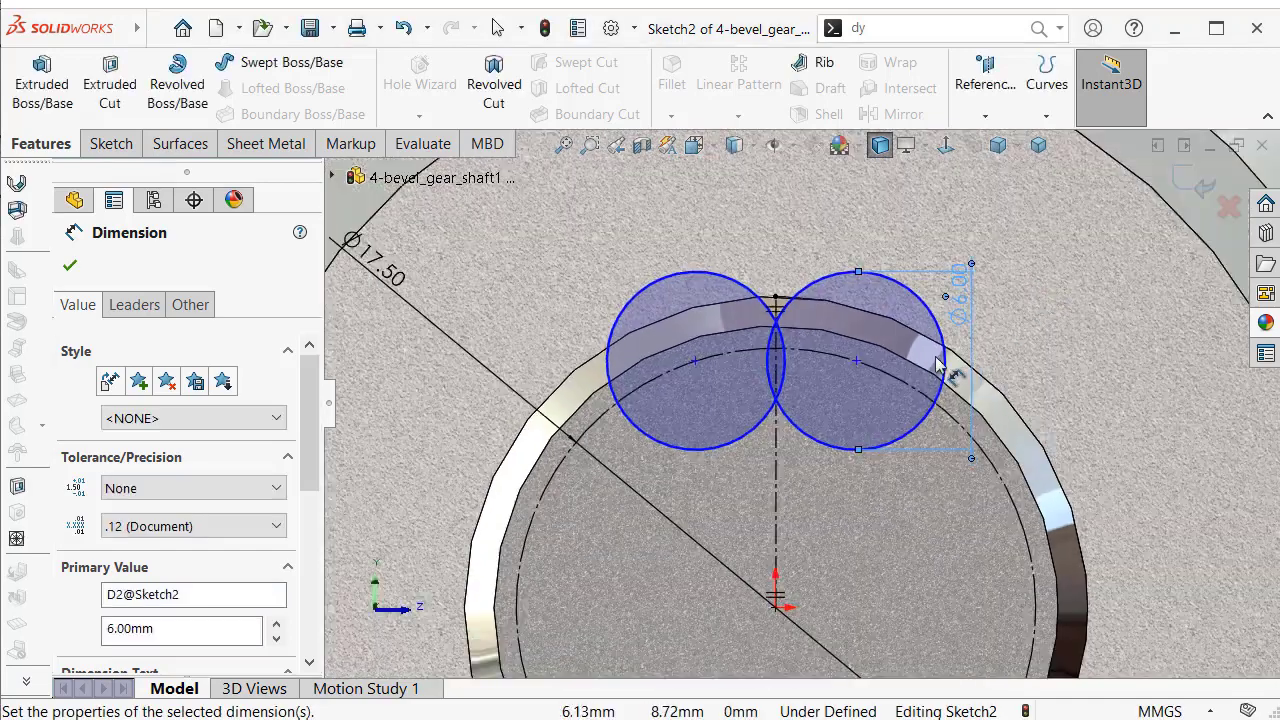
click(857, 361)
click(777, 445)
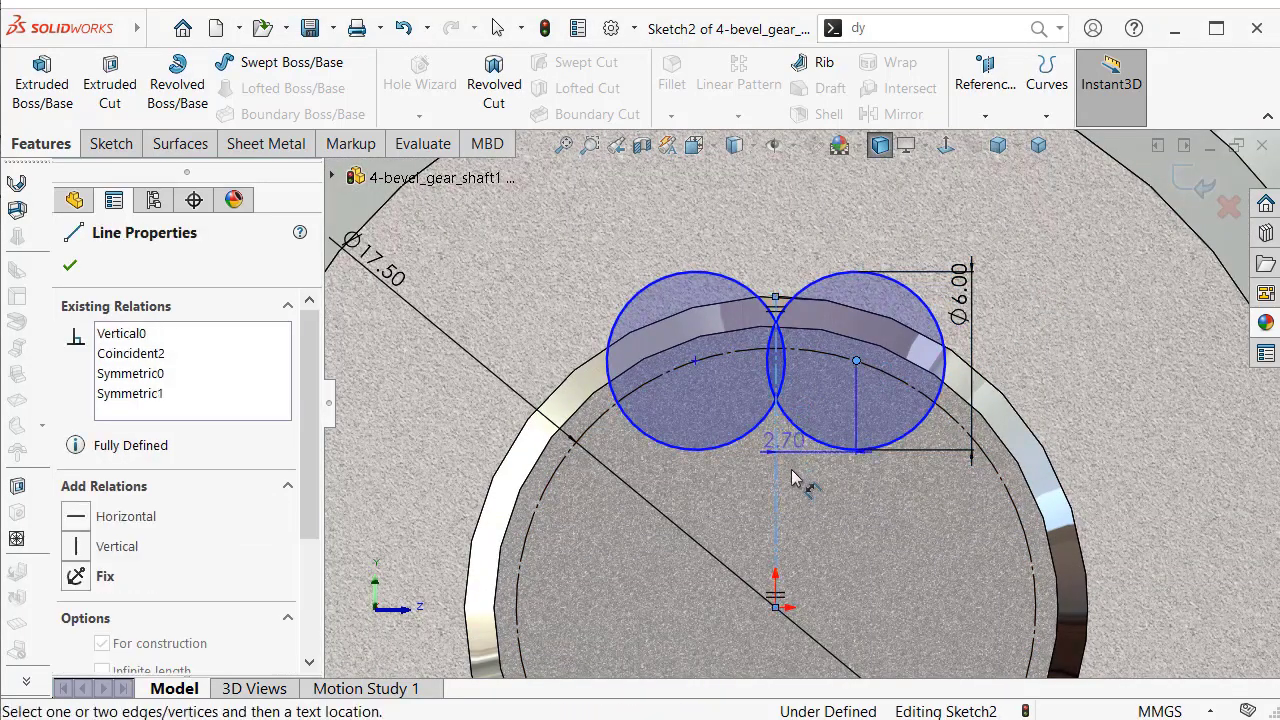
click(850, 540)
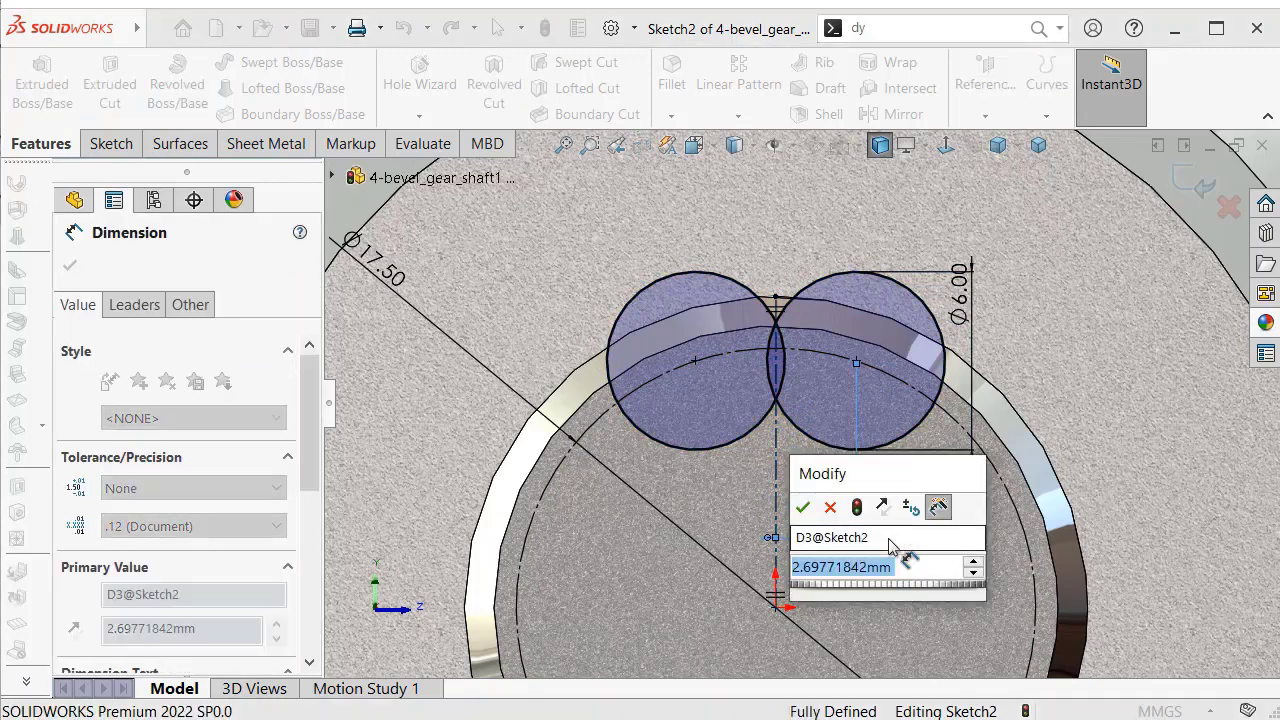
text(3.4)
key(Return)
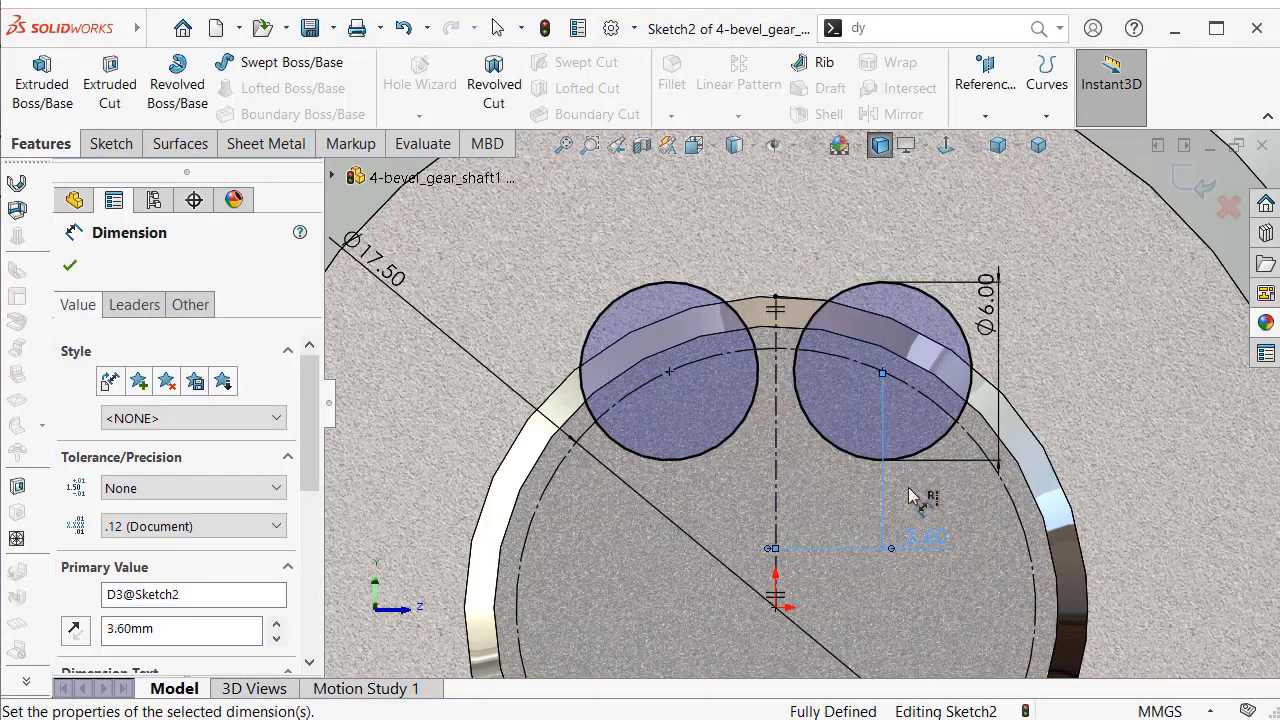
key(Escape)
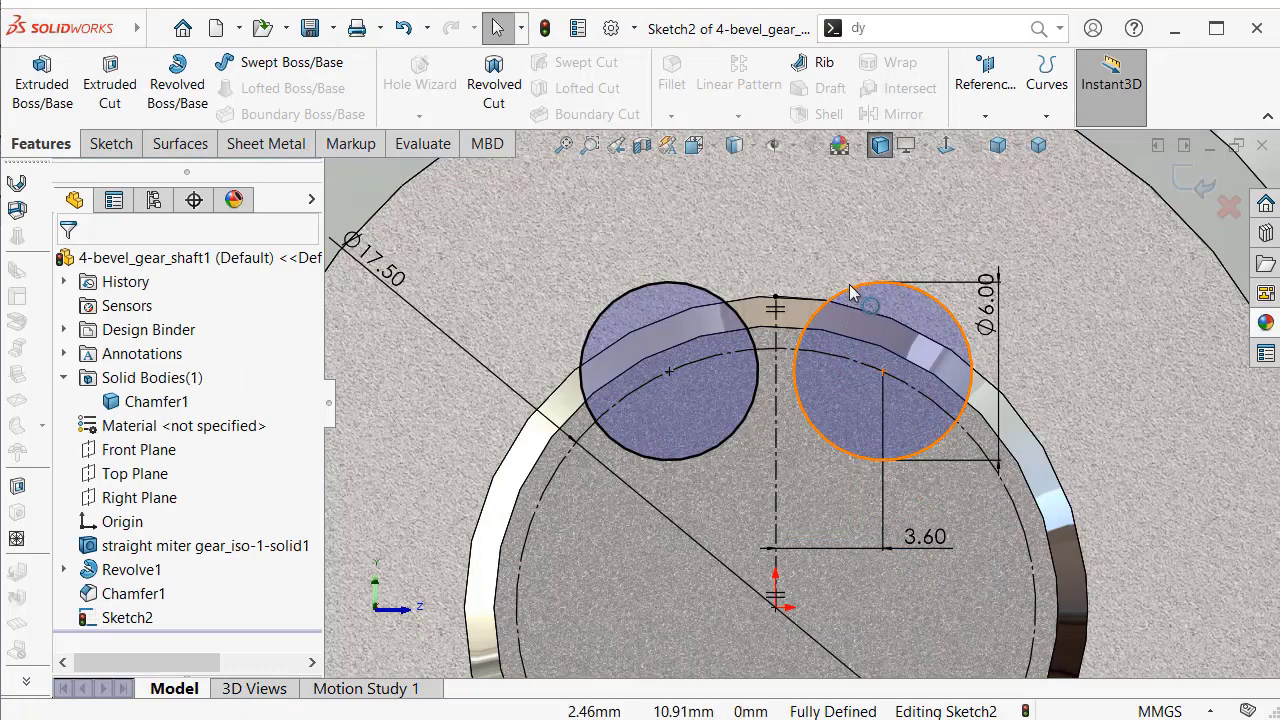
Convert both mirrored circles to construction geometry
click(855, 293)
click(940, 235)
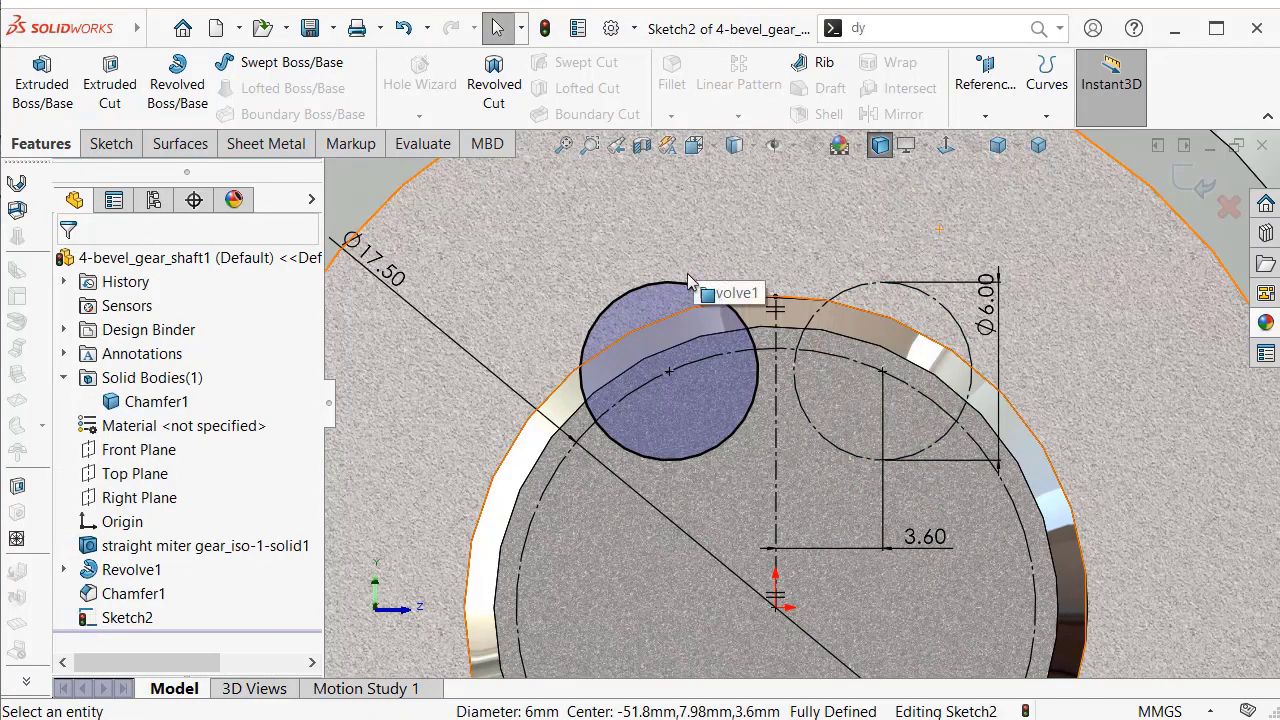
click(688, 283)
click(770, 228)
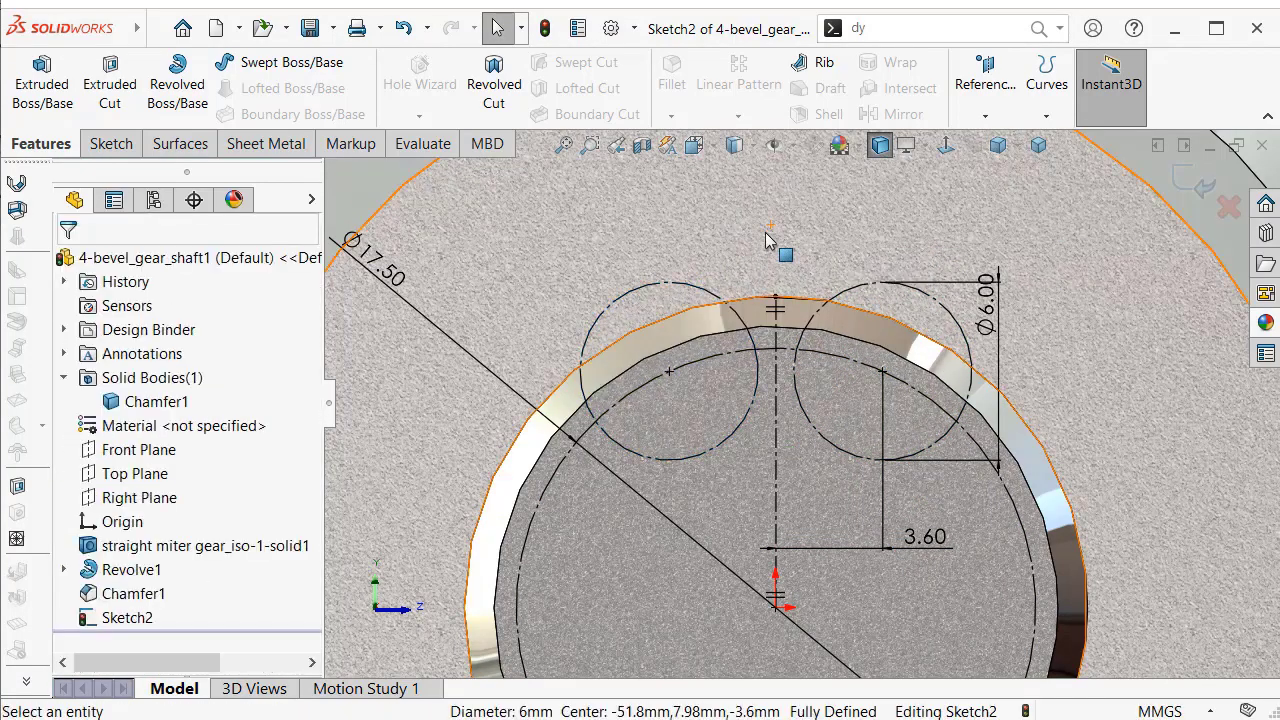
Switch the display style to Hidden Lines Removed
scroll(770, 250, up, 2)
click(749, 150)
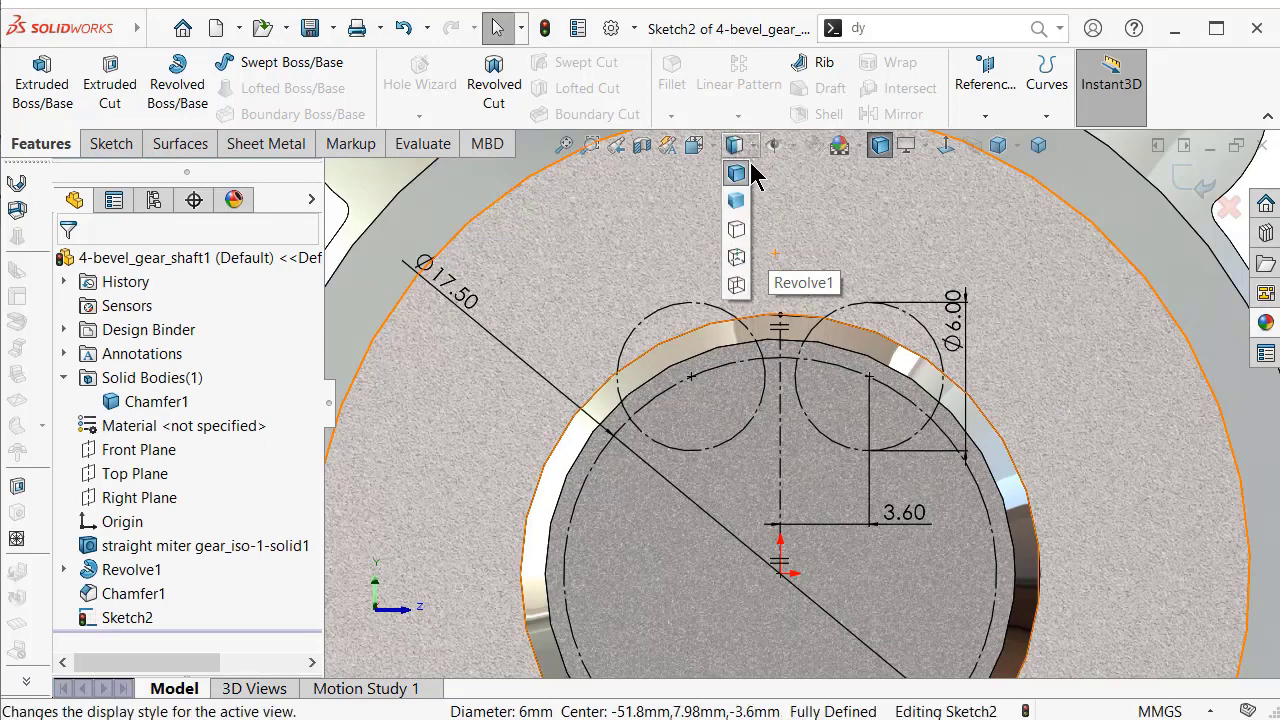
click(737, 230)
scroll(817, 314, down, 2)
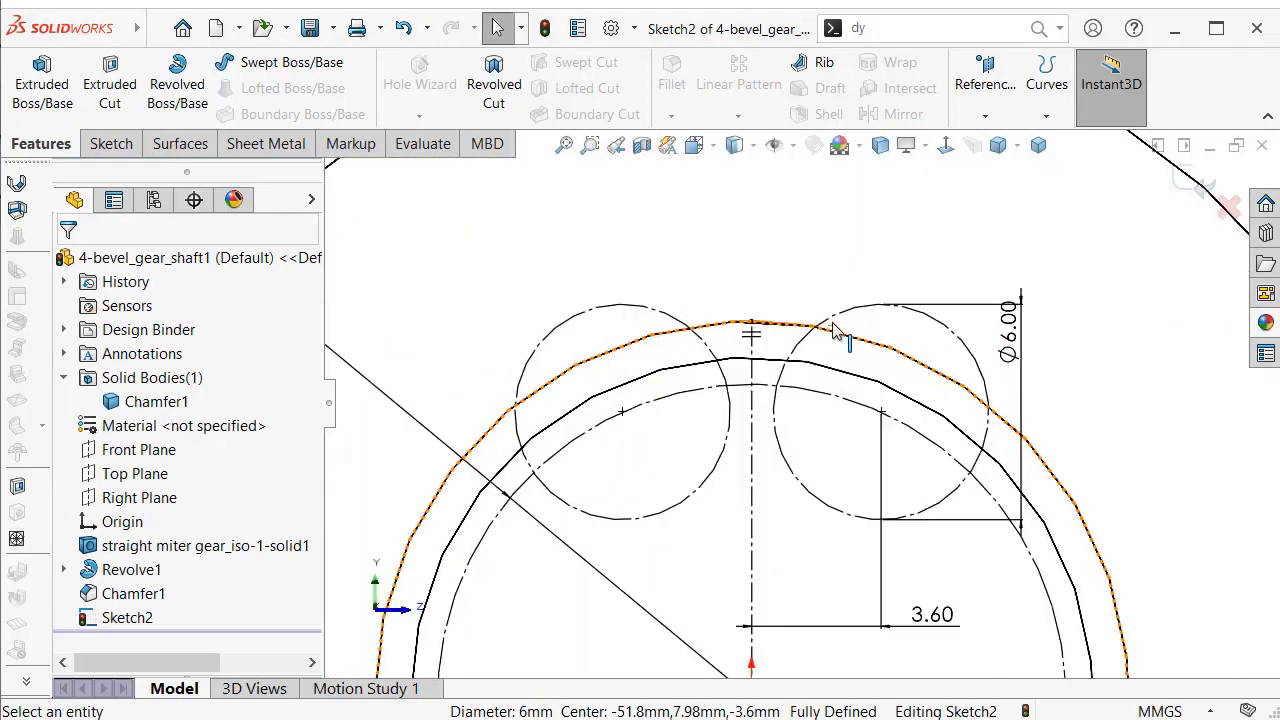
scroll(832, 336, down, 2)
scroll(757, 370, down, 2)
scroll(745, 377, down, 2)
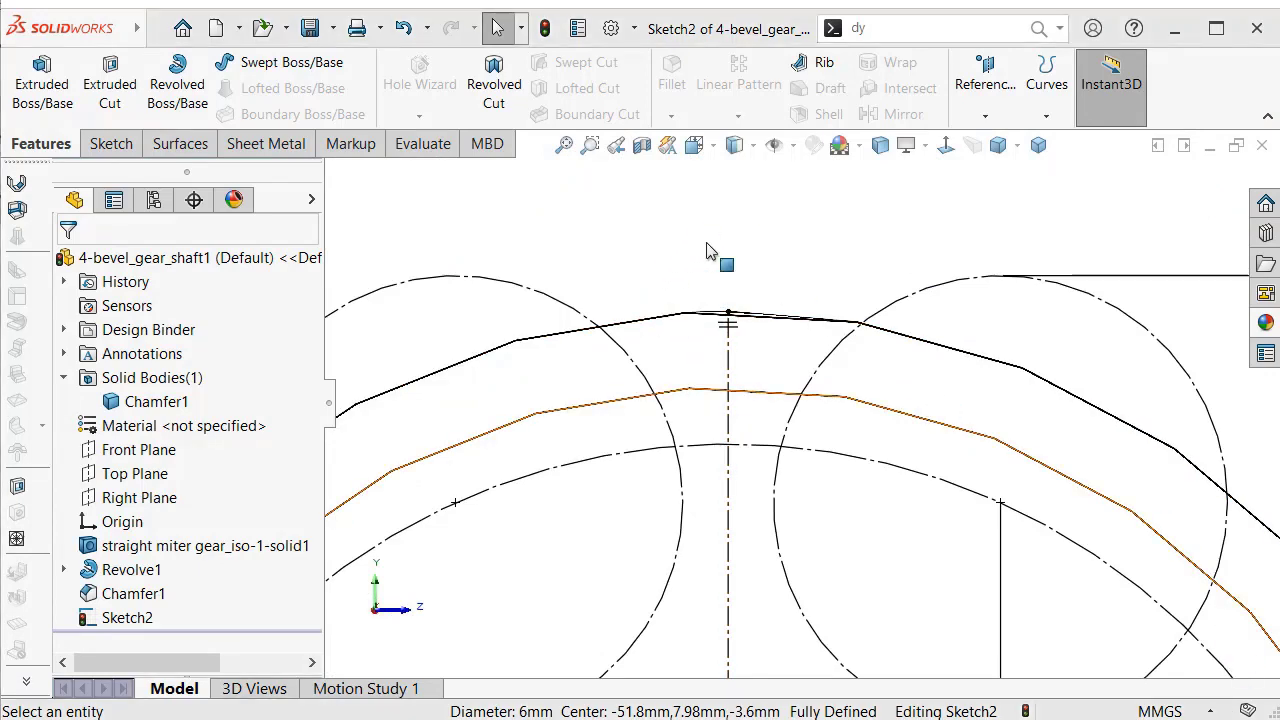
Raise the part's shaded image quality to the highest setting in Document Properties
click(612, 29)
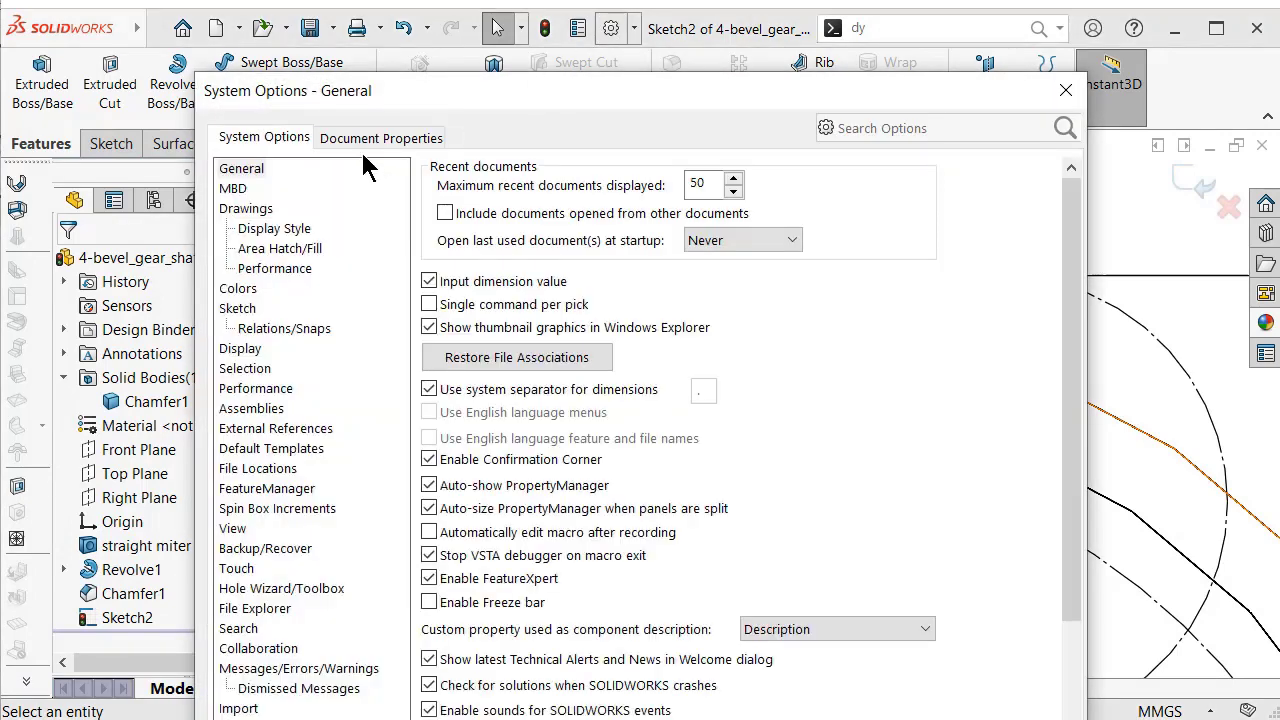
click(362, 140)
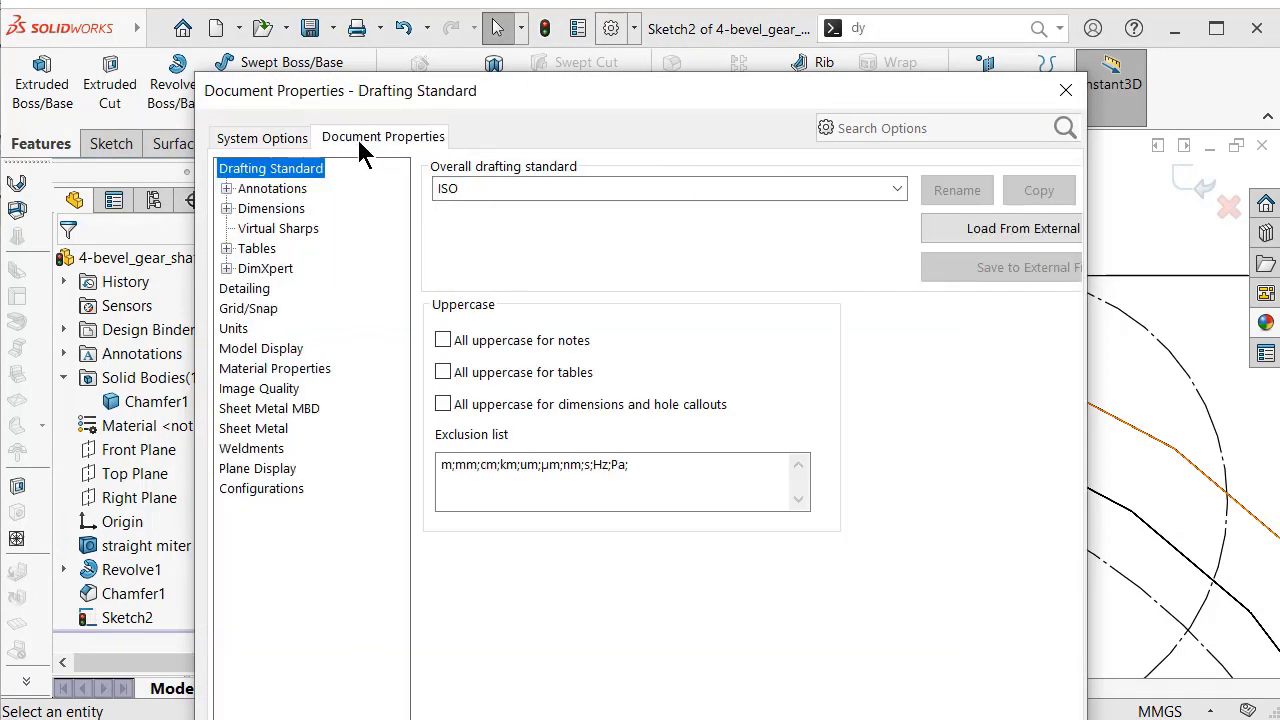
click(262, 392)
drag(776, 208, 904, 276)
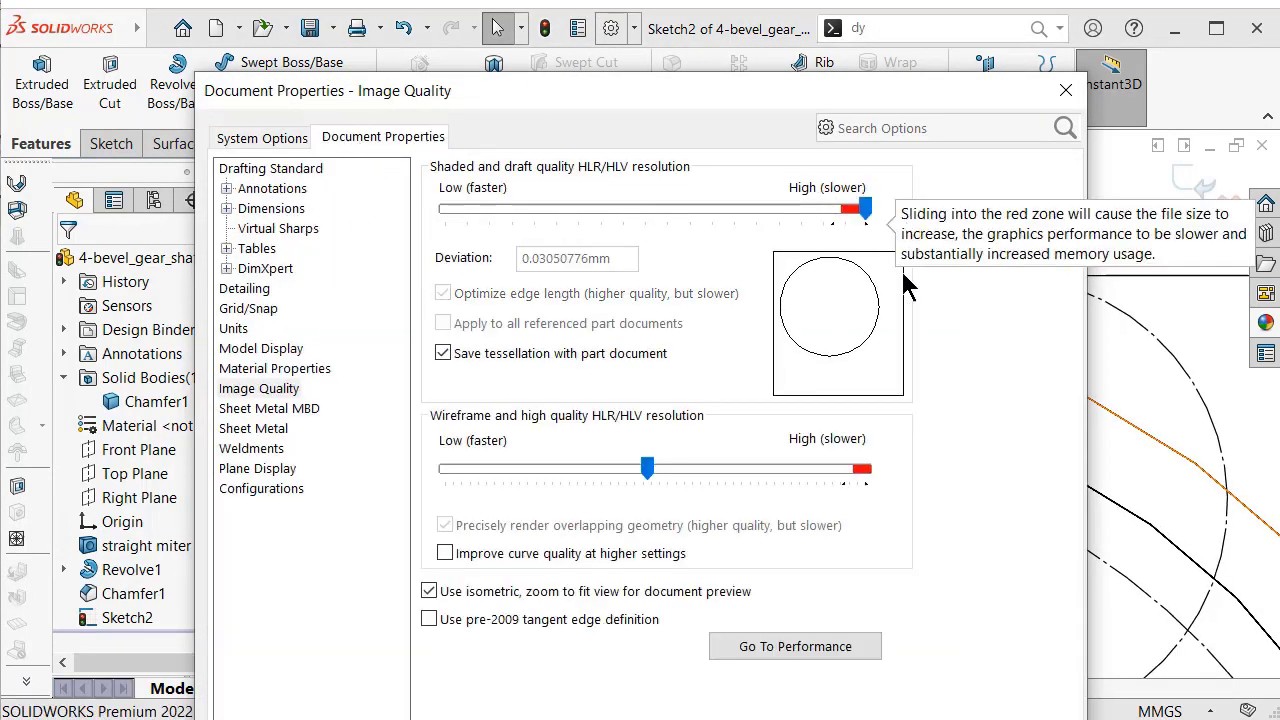
key(Return)
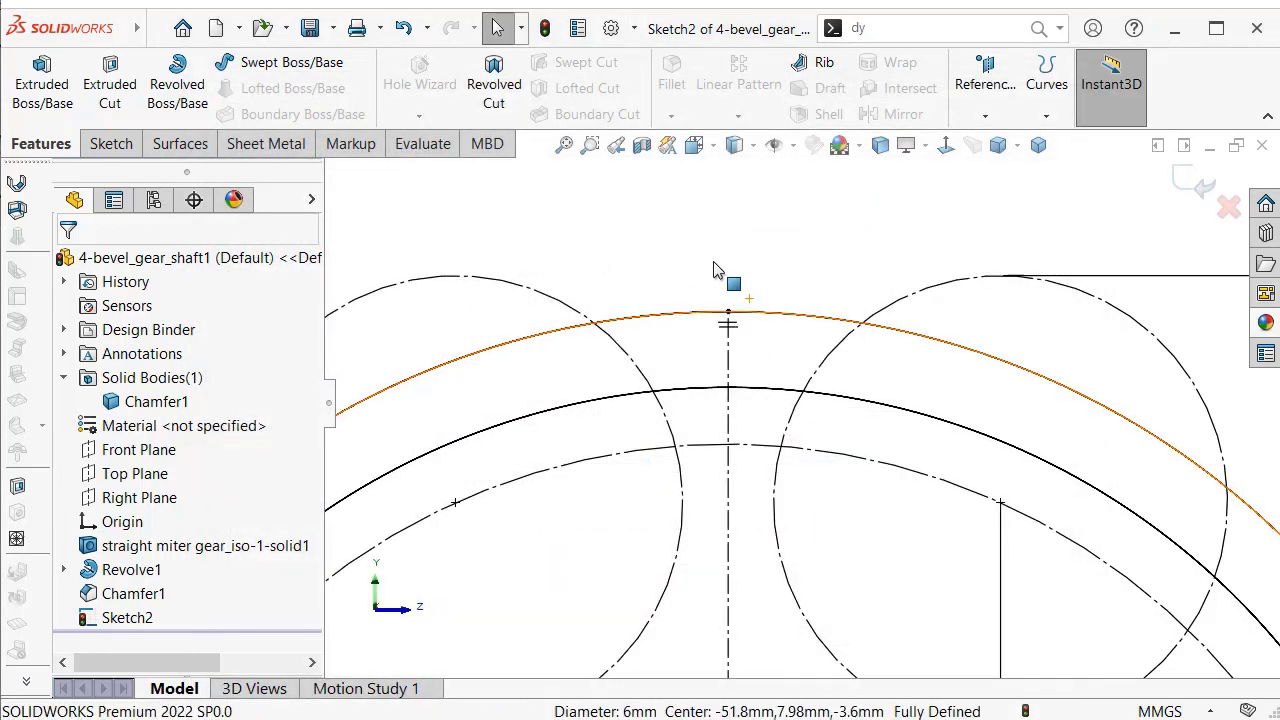
click(1042, 32)
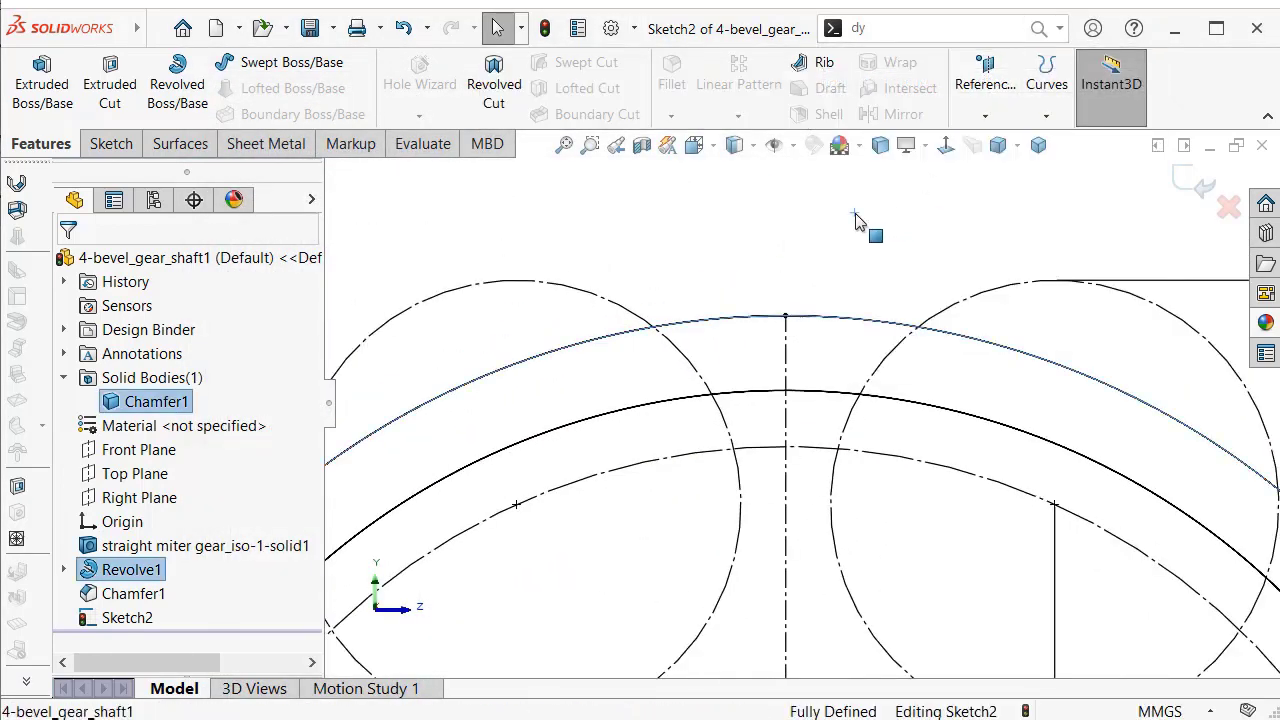
scroll(814, 367, down, 1)
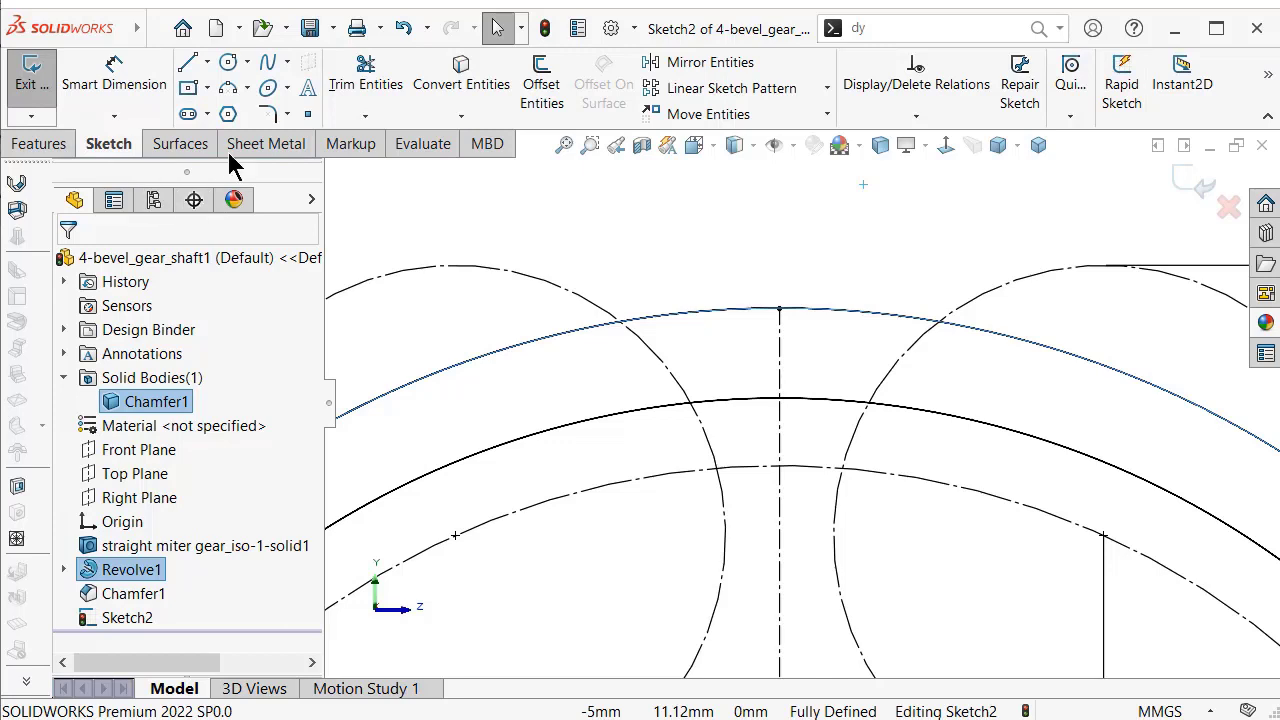
Draw four 3-point arcs forming a closed keyway profile around the circles
click(228, 92)
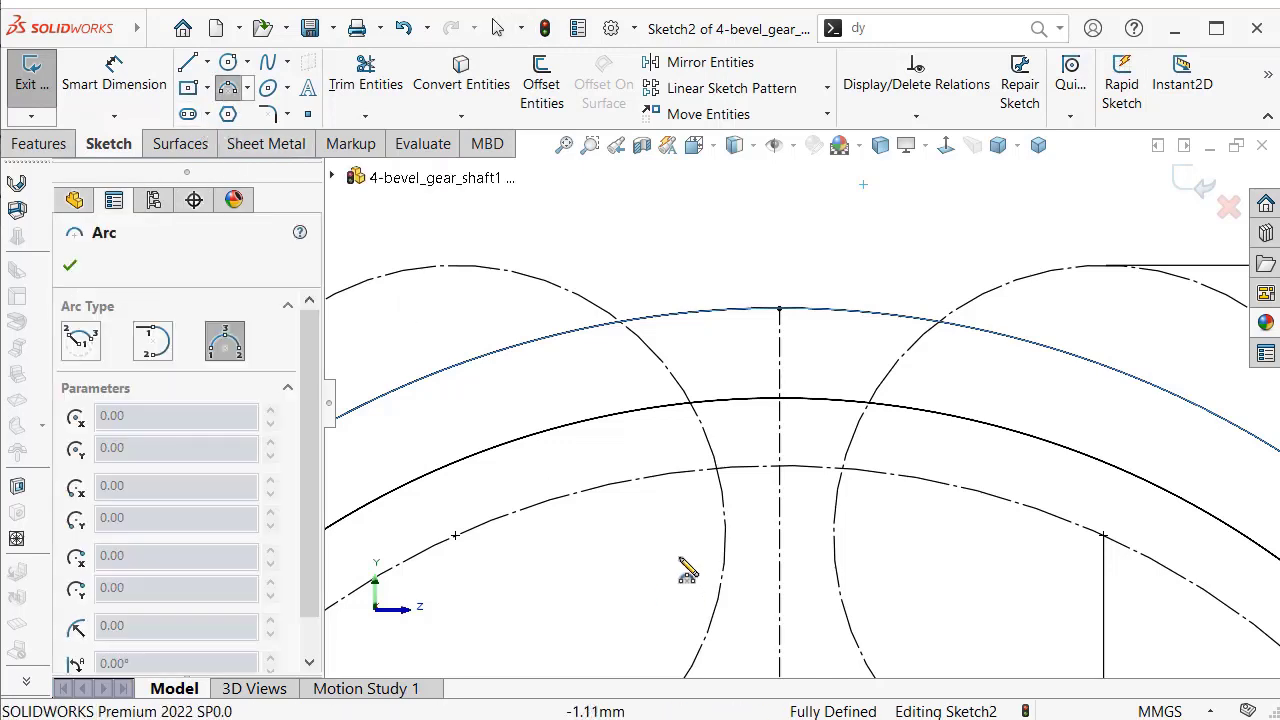
click(716, 468)
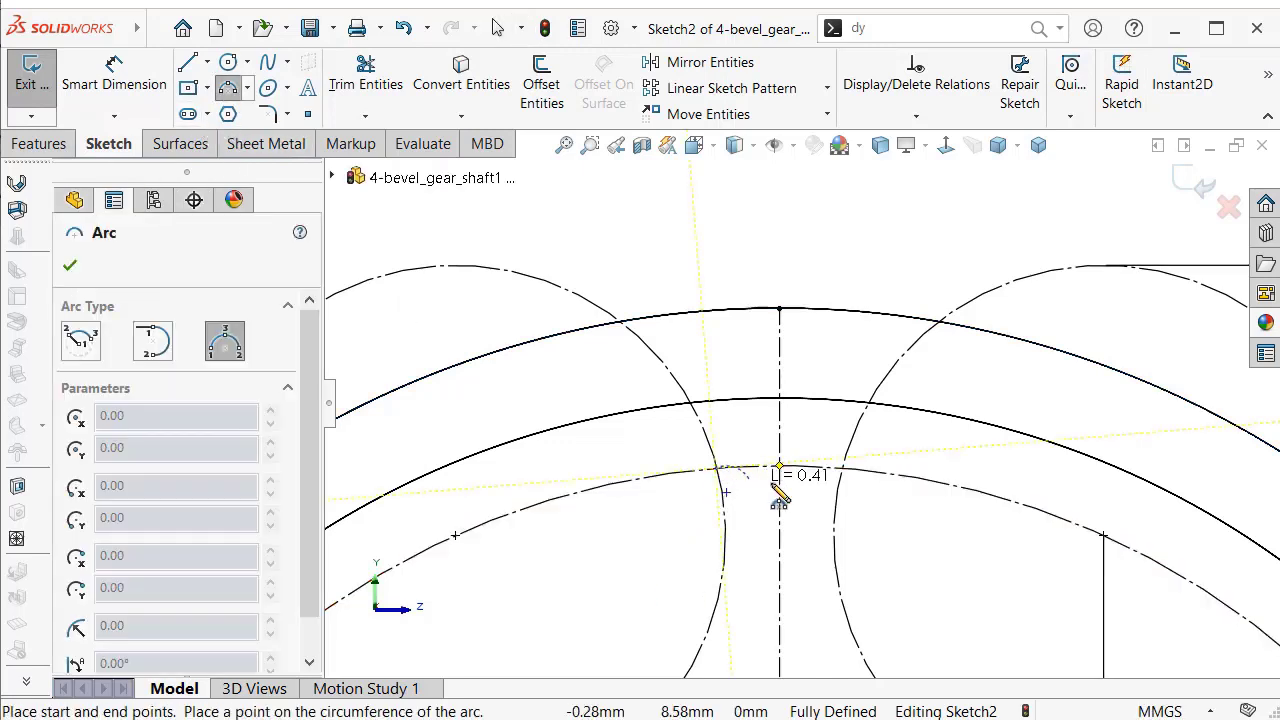
click(843, 470)
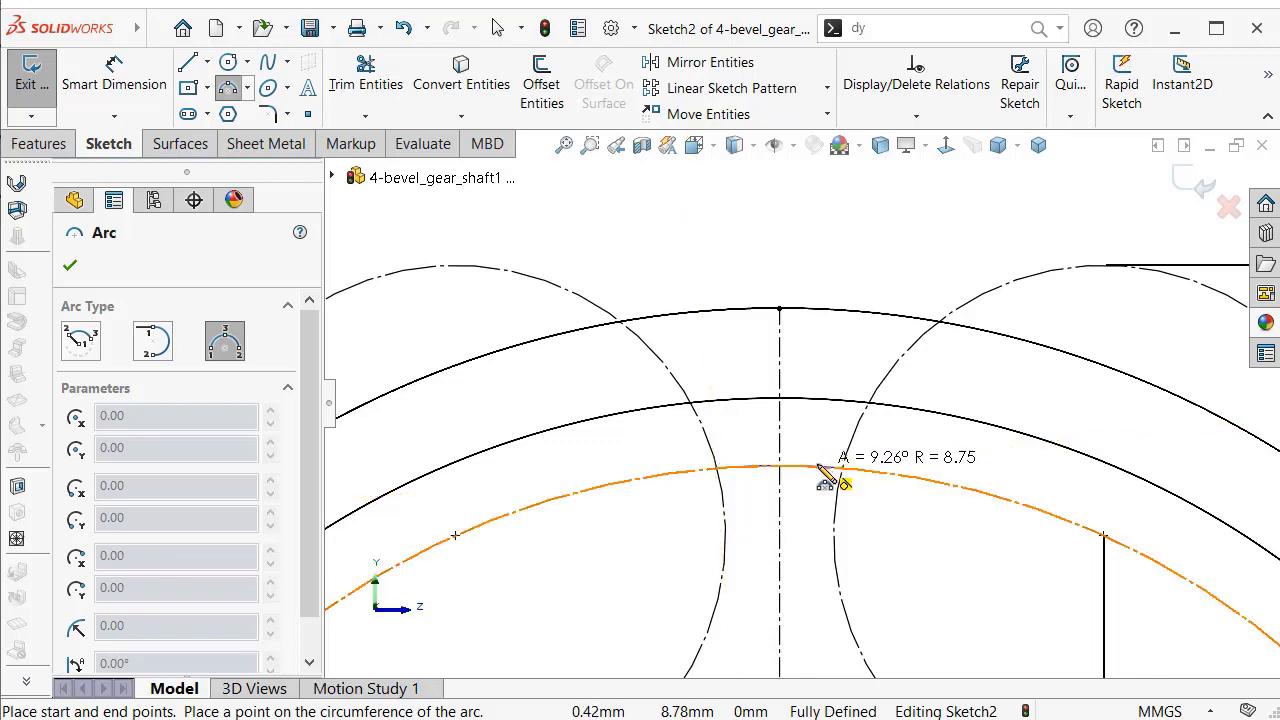
click(818, 467)
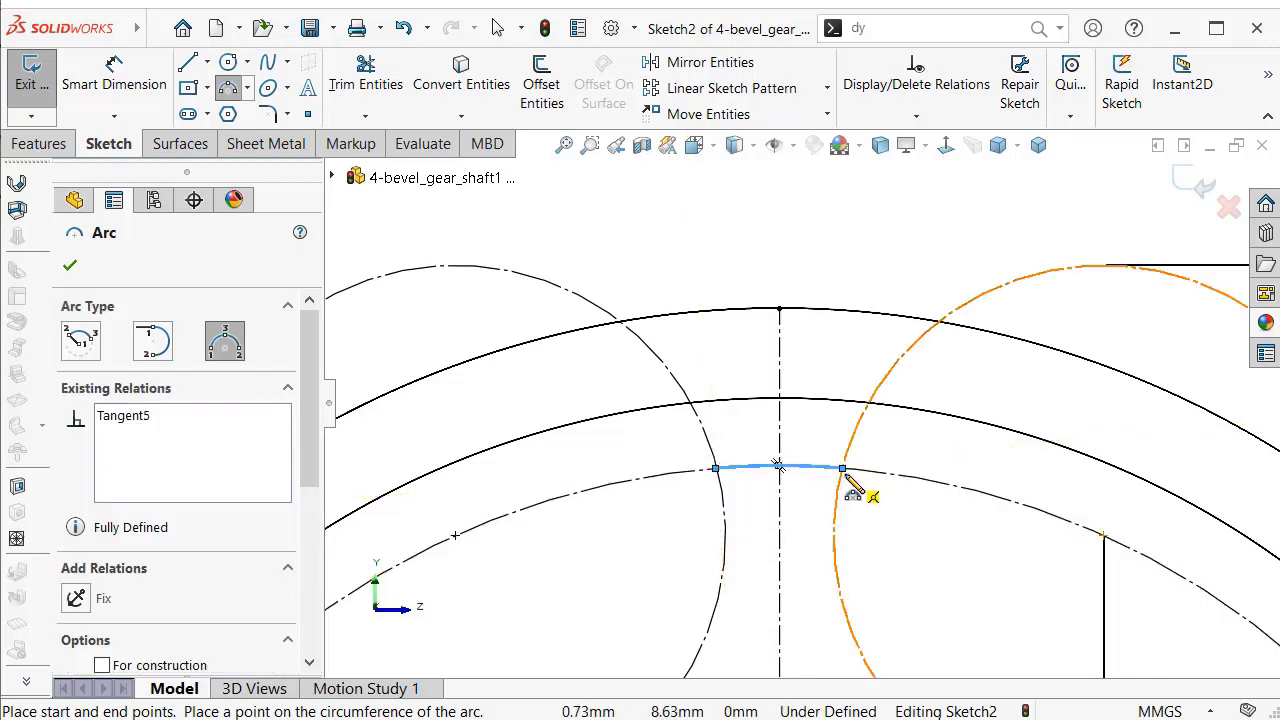
click(942, 323)
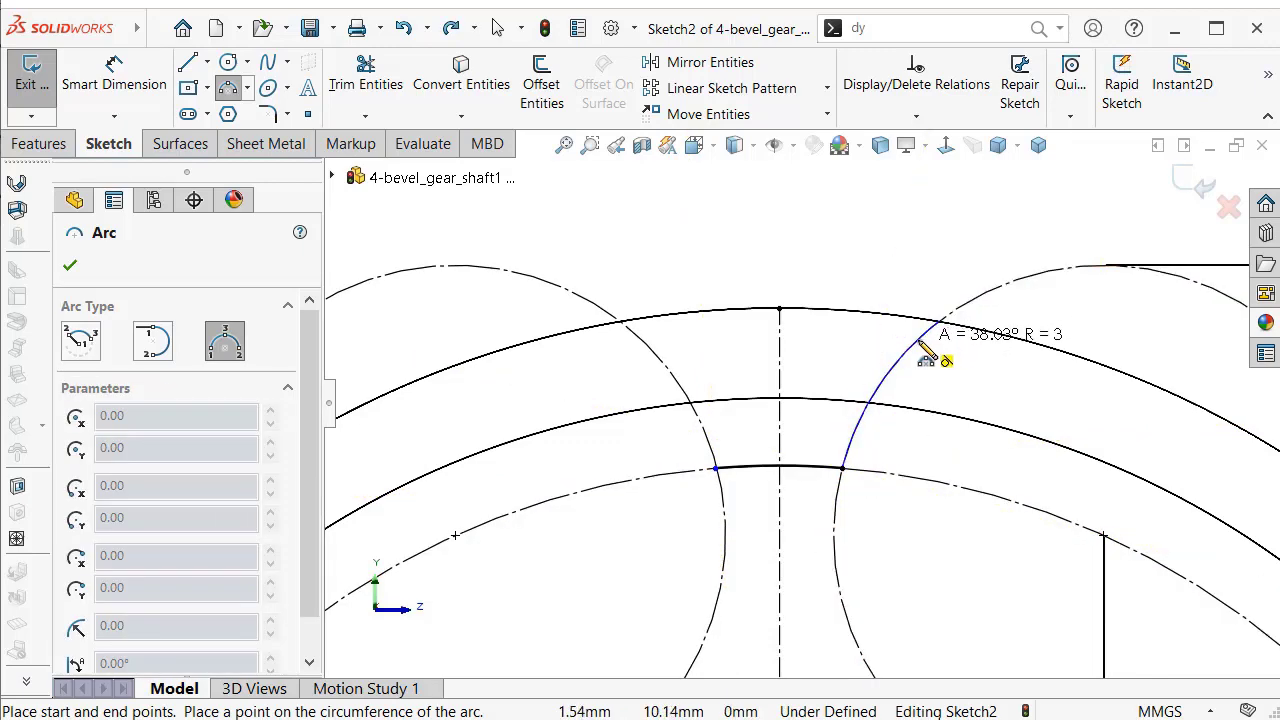
click(930, 338)
click(930, 328)
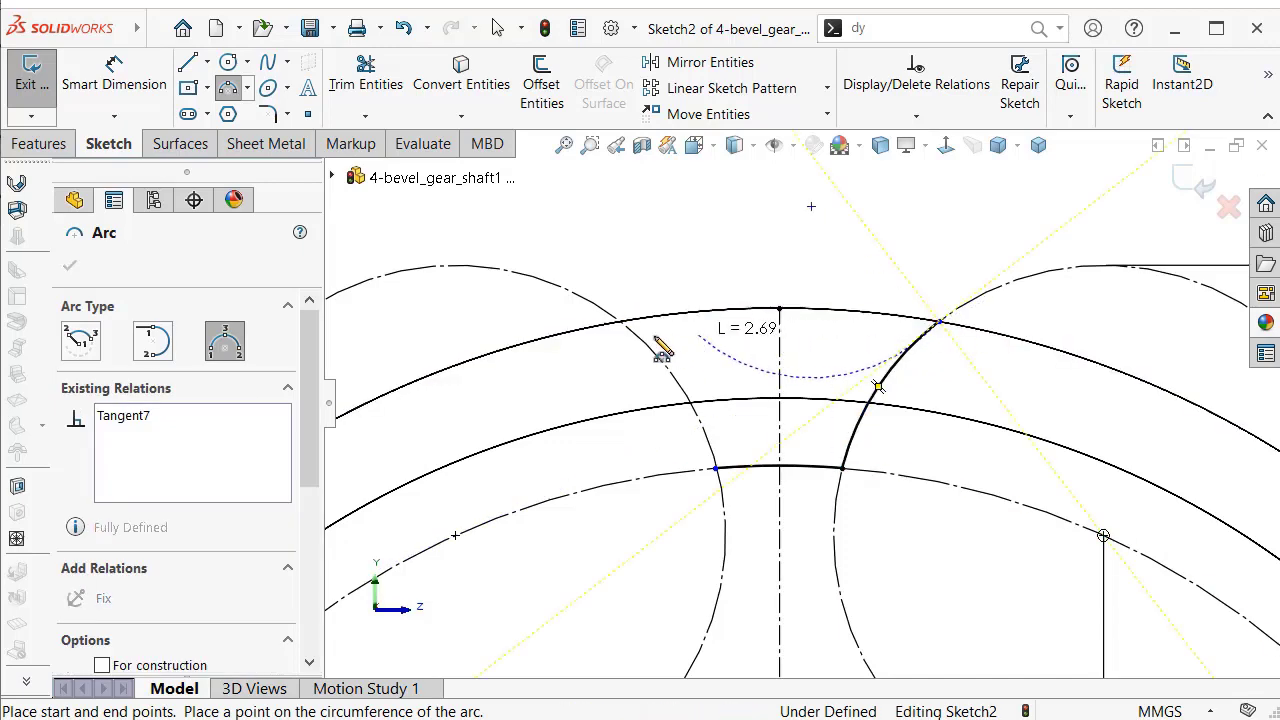
click(624, 324)
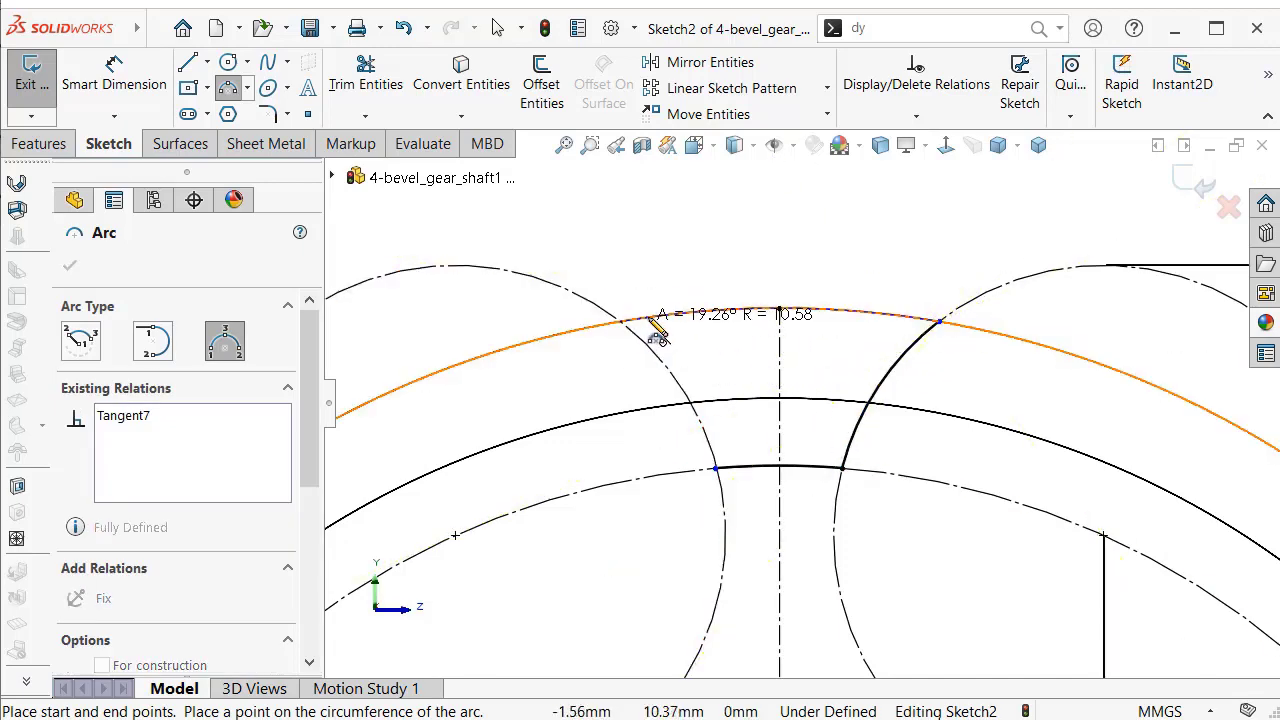
click(651, 319)
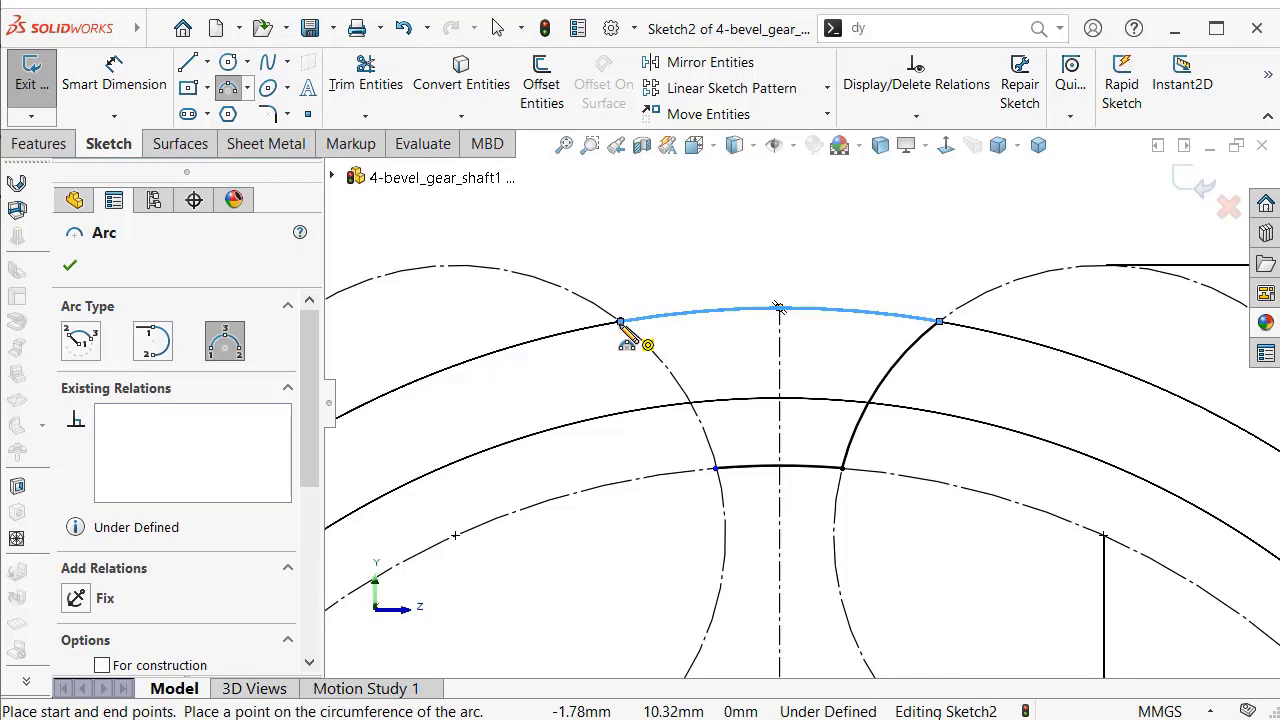
click(621, 323)
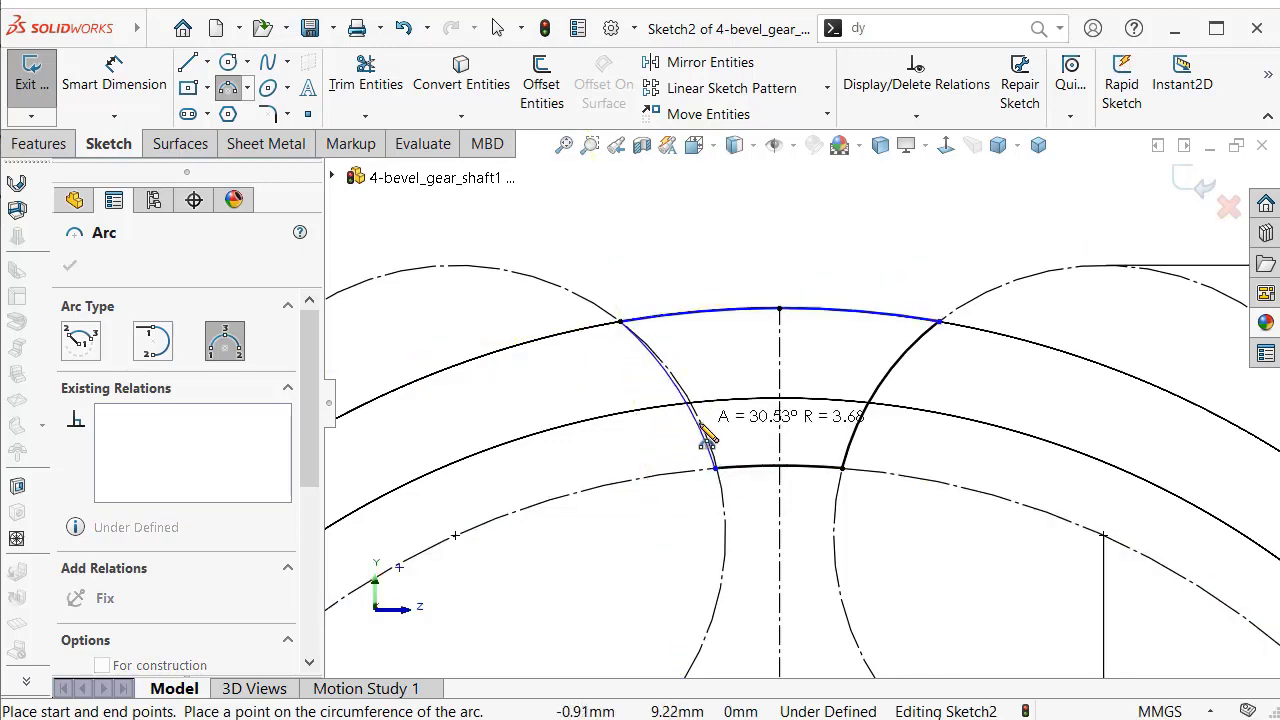
click(706, 432)
key(Escape)
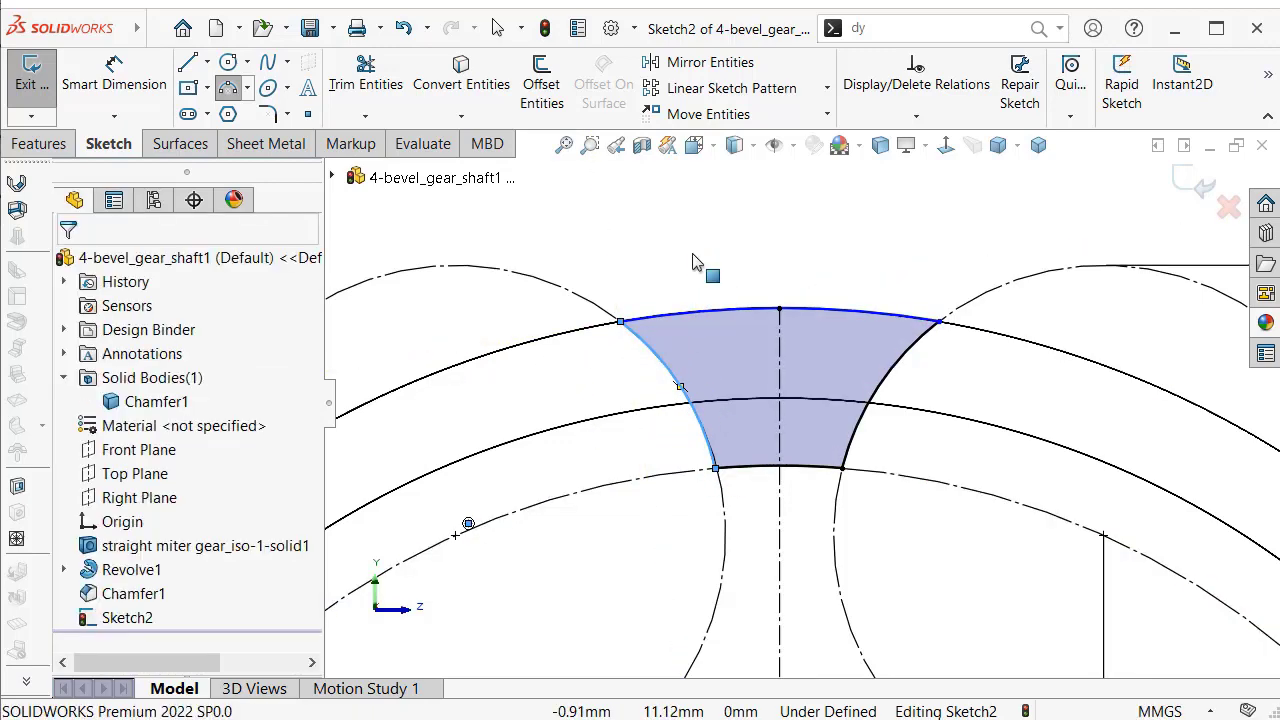
scroll(697, 281, down, 2)
Reshape the outer arc and make the arcs coradial with the shaft edge and construction circle
click(703, 294)
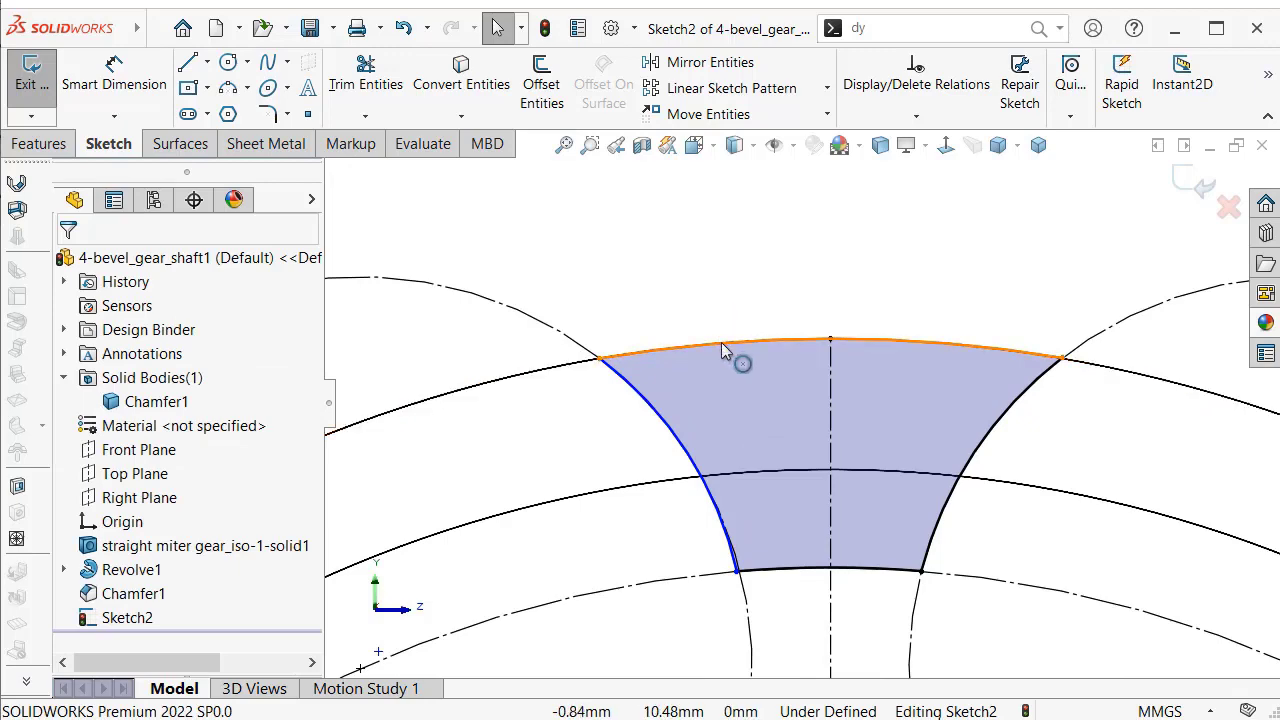
drag(721, 342, 618, 258)
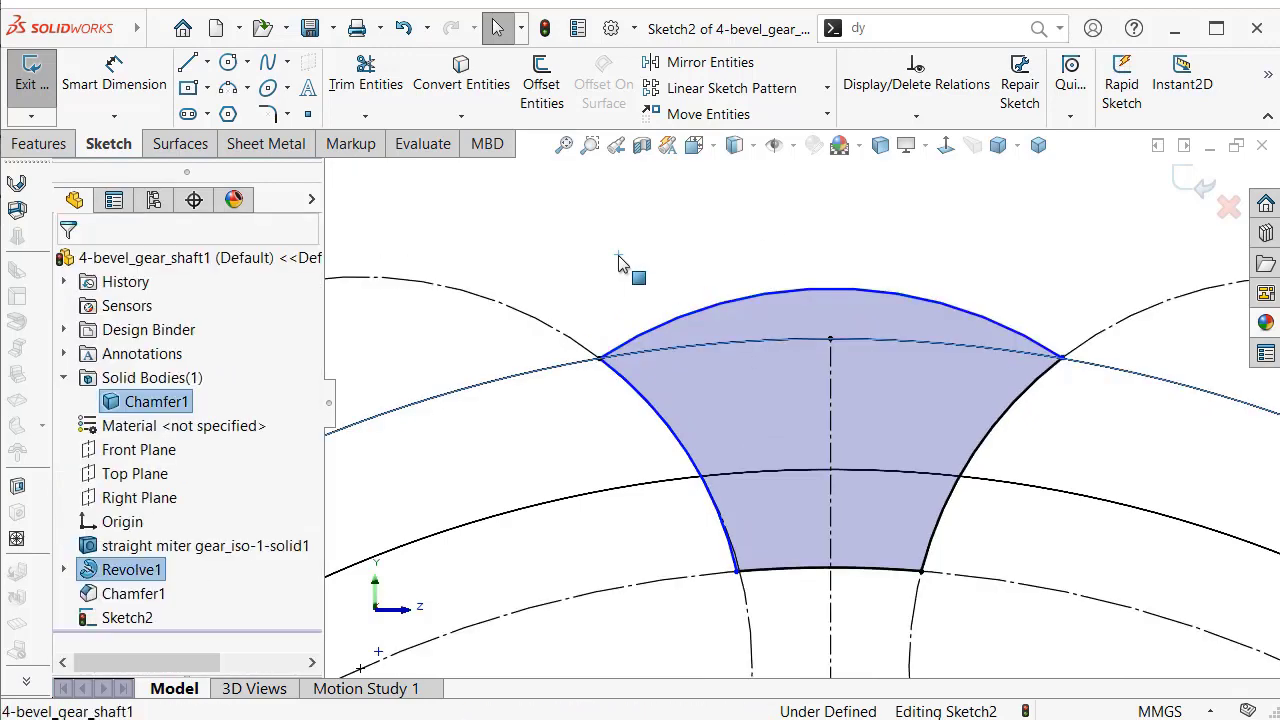
click(670, 318)
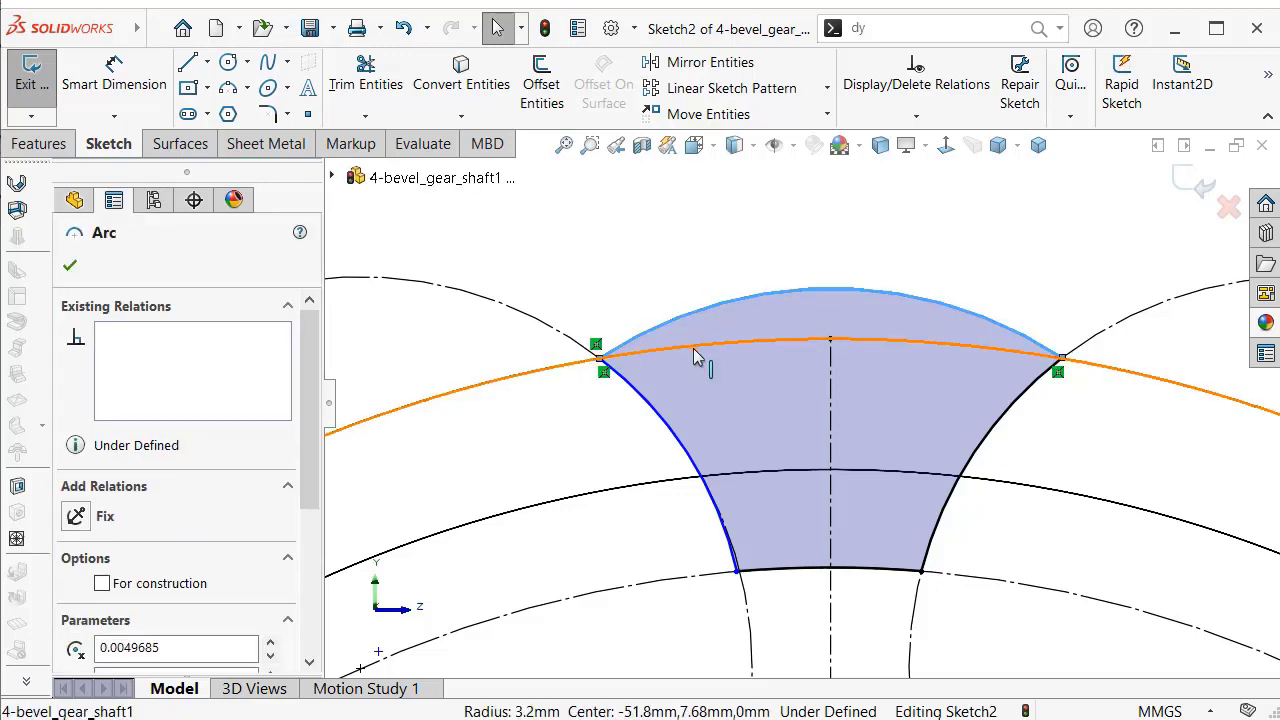
ctrl+click(693, 343)
click(756, 289)
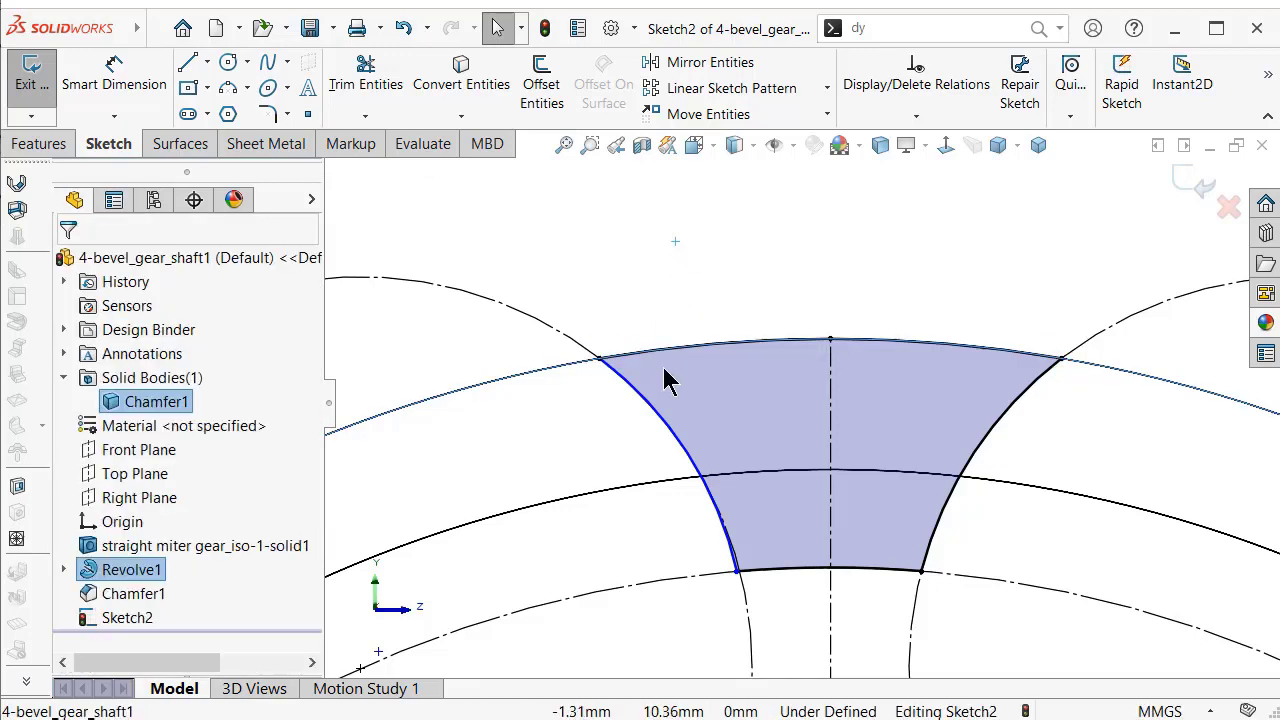
click(670, 437)
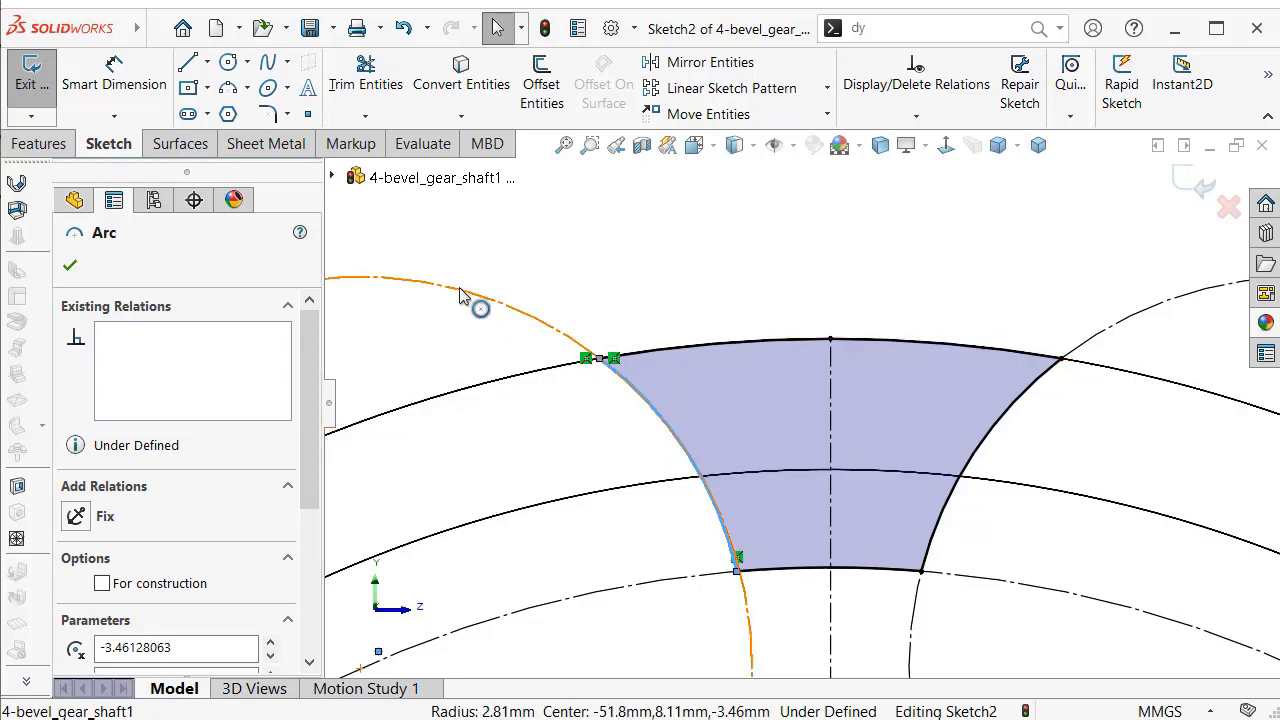
ctrl+click(495, 306)
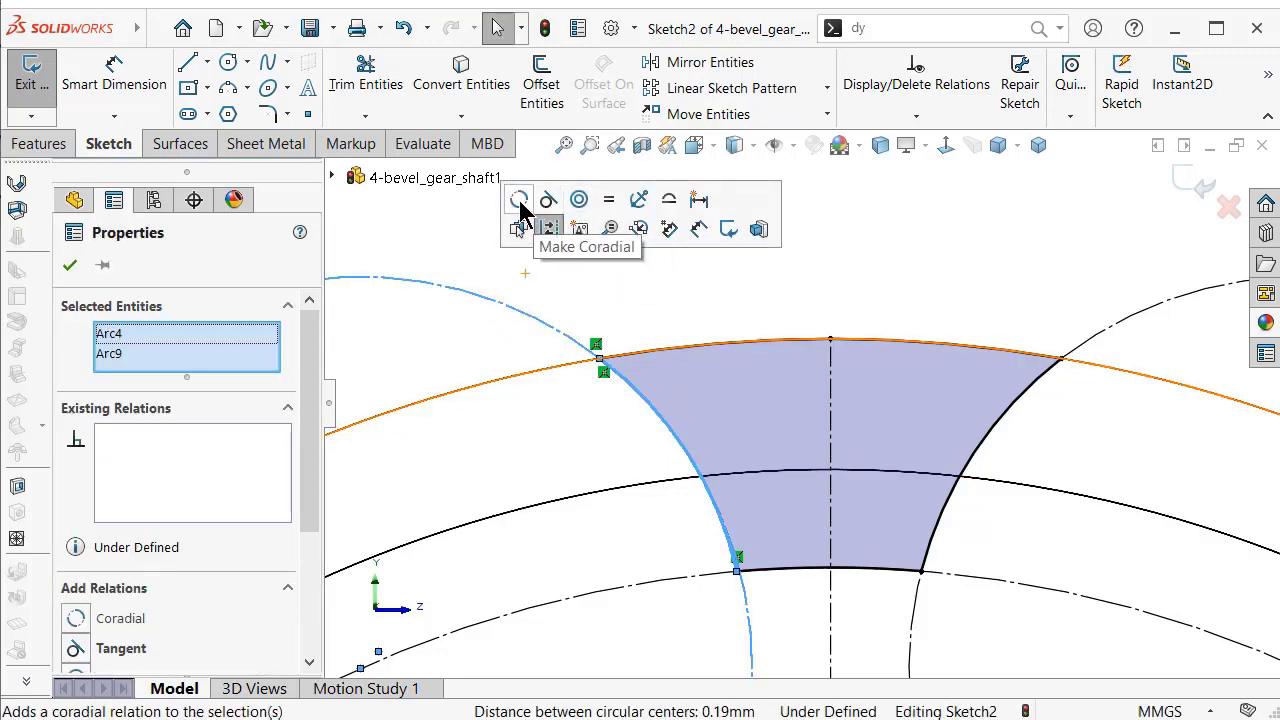
click(522, 210)
click(852, 280)
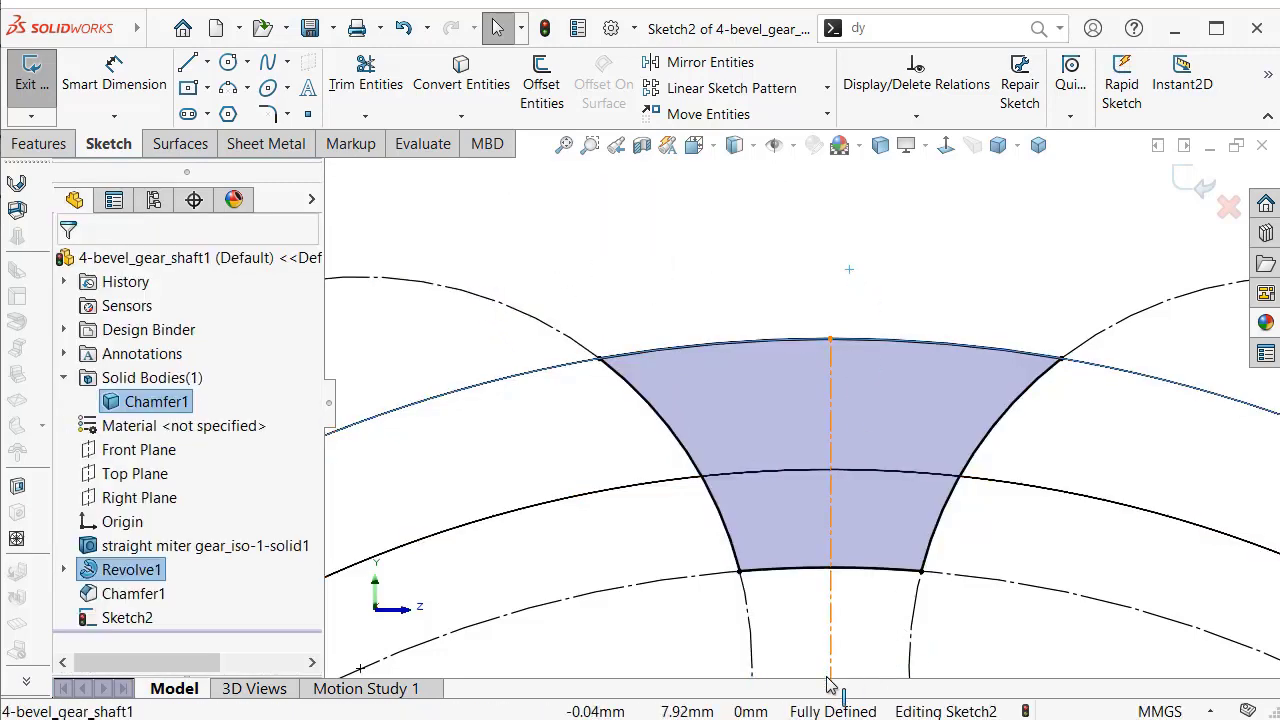
View the finished keyway sketch isometrically, zoomed in on the shaft end
scroll(975, 340, up, 3)
scroll(903, 349, down, 1)
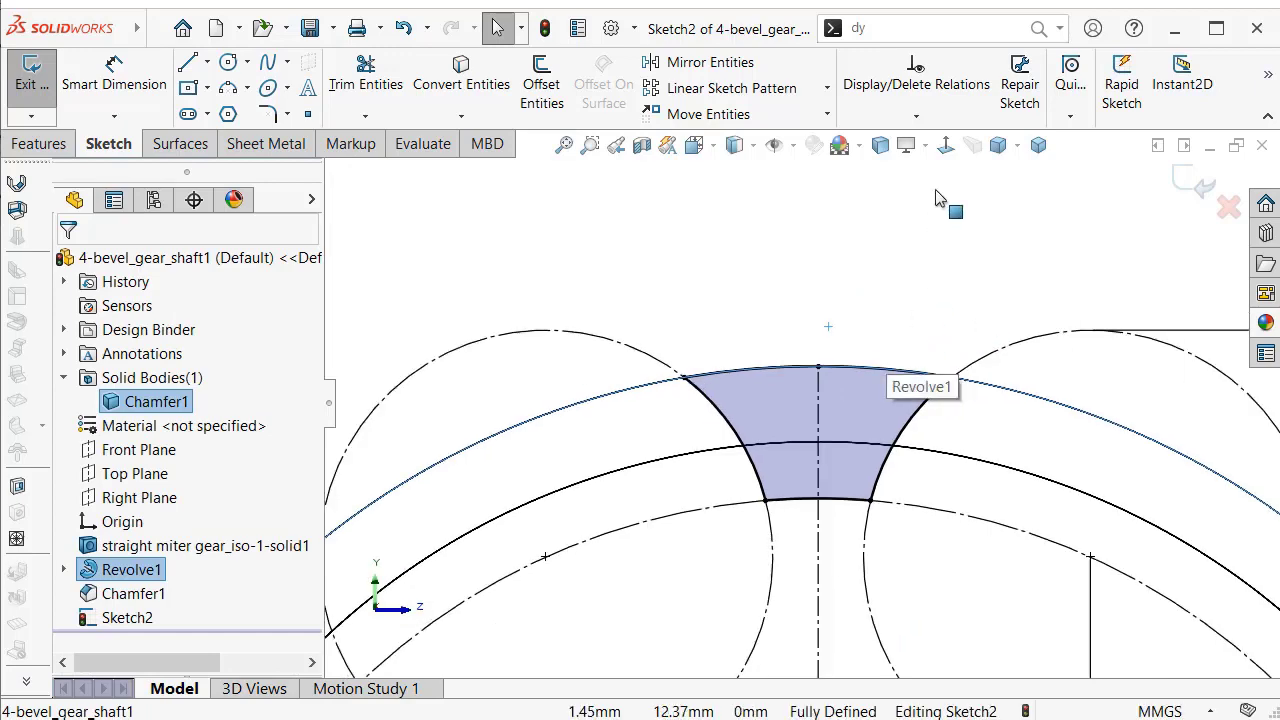
click(1038, 145)
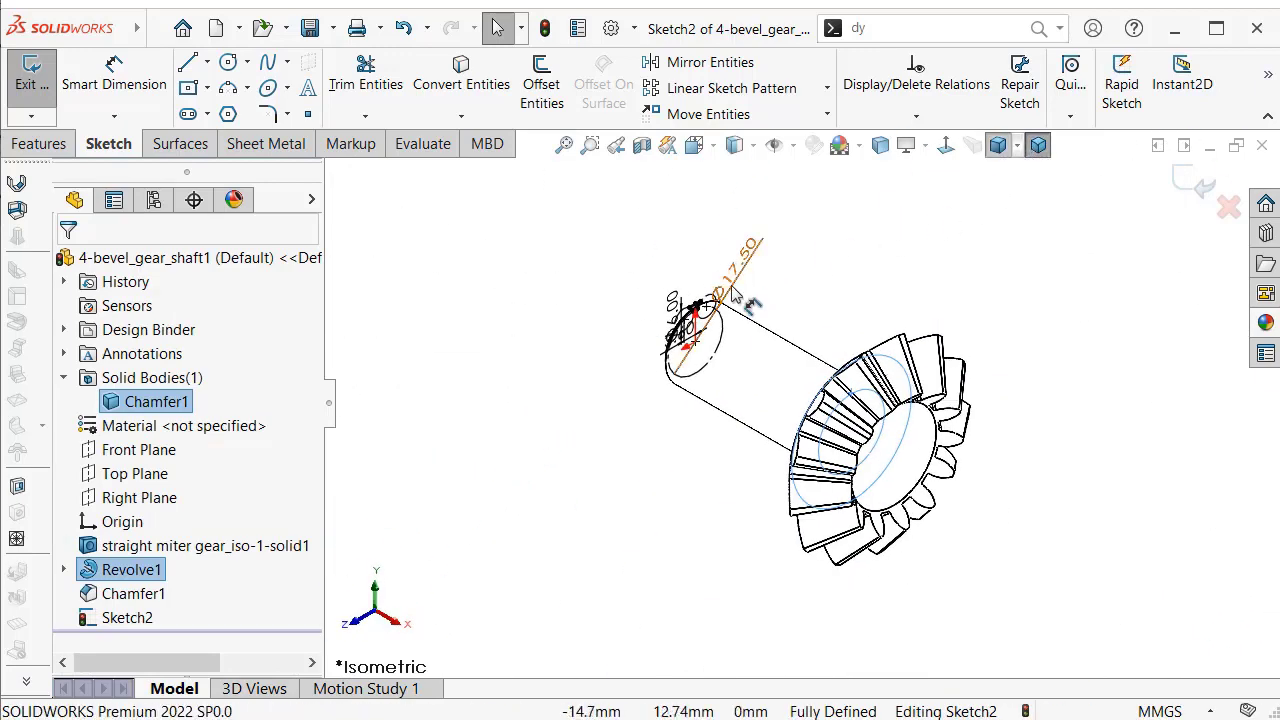
scroll(735, 293, down, 2)
scroll(735, 300, down, 1)
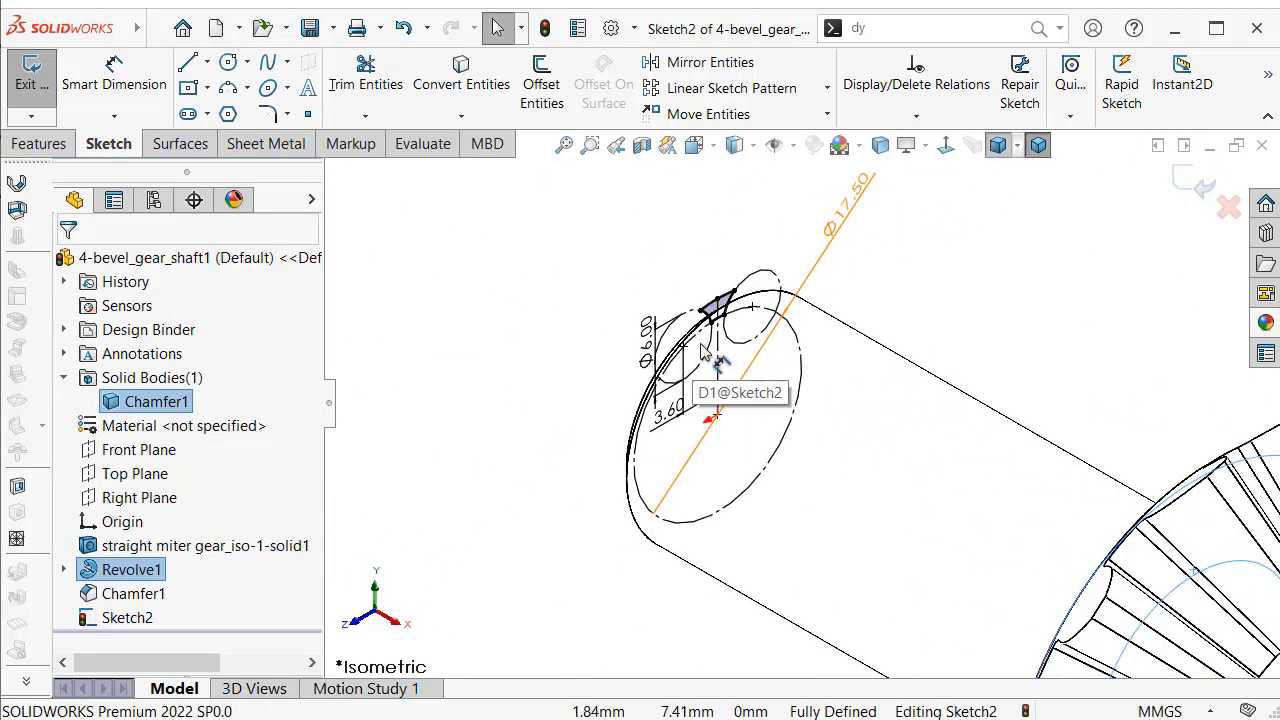
click(33, 152)
Cut the keyway into the shaft with a 30 mm Blind extruded cut
click(110, 88)
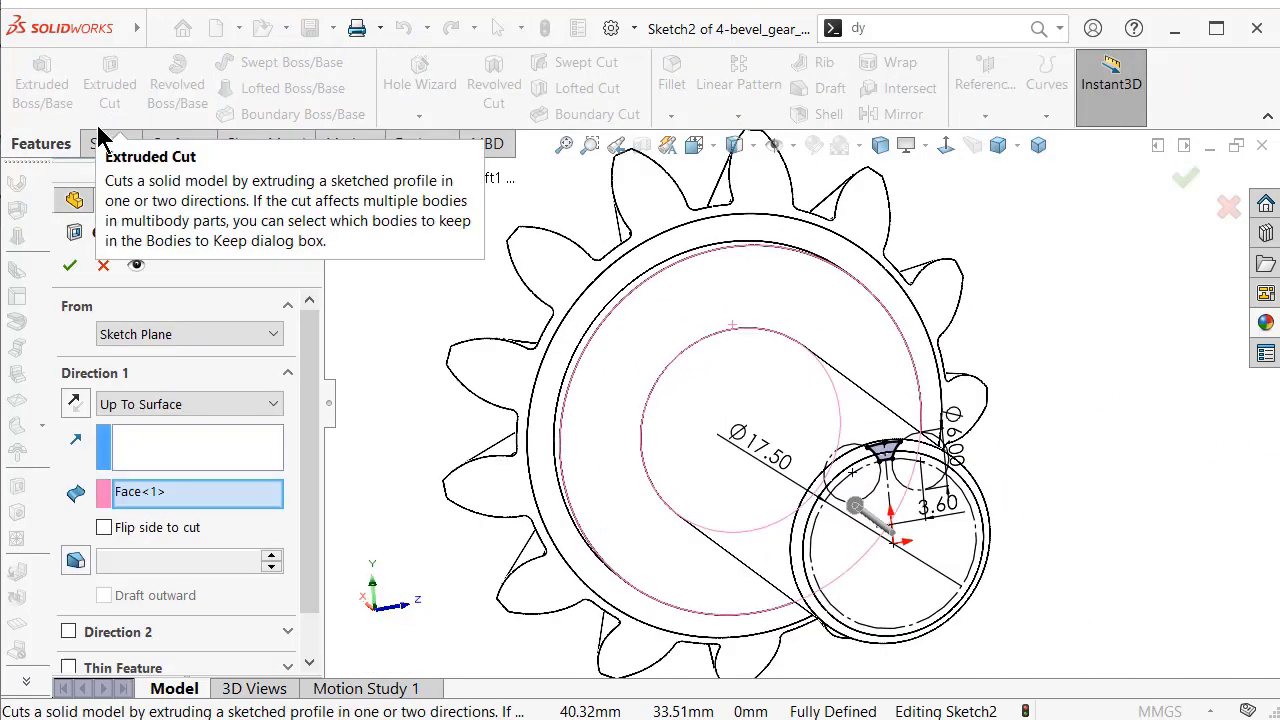
click(268, 405)
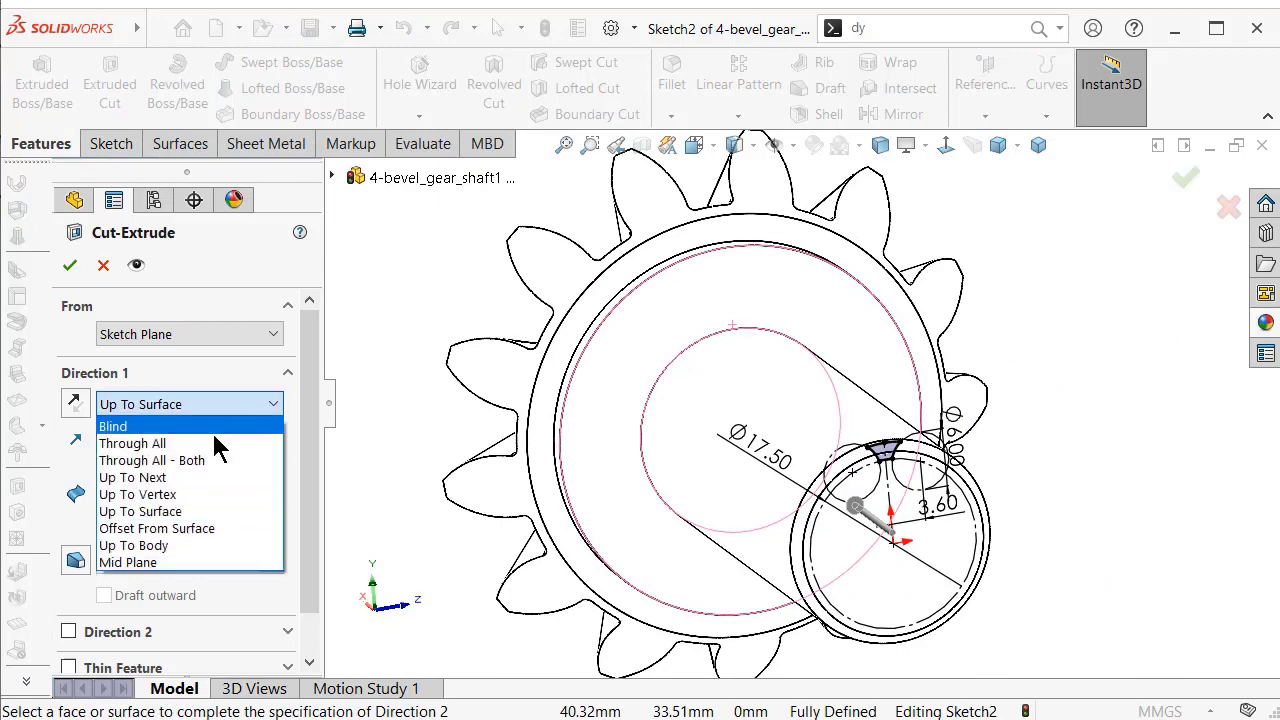
click(265, 427)
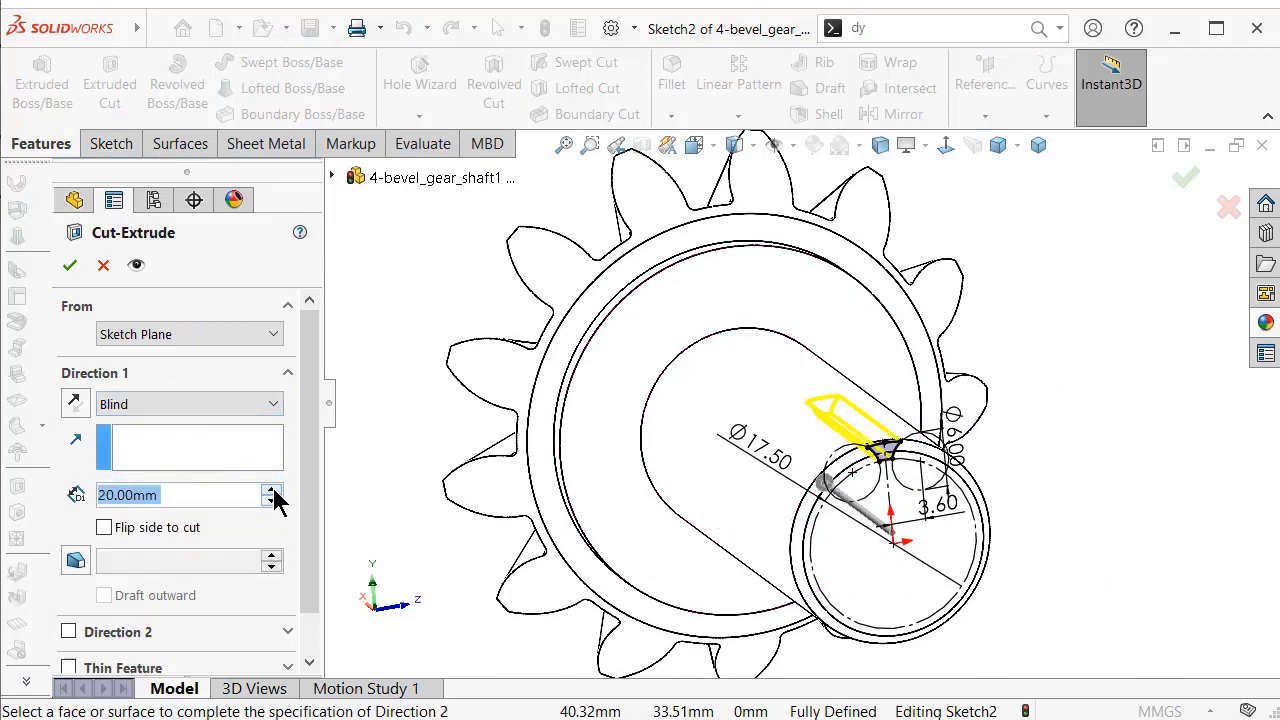
click(271, 491)
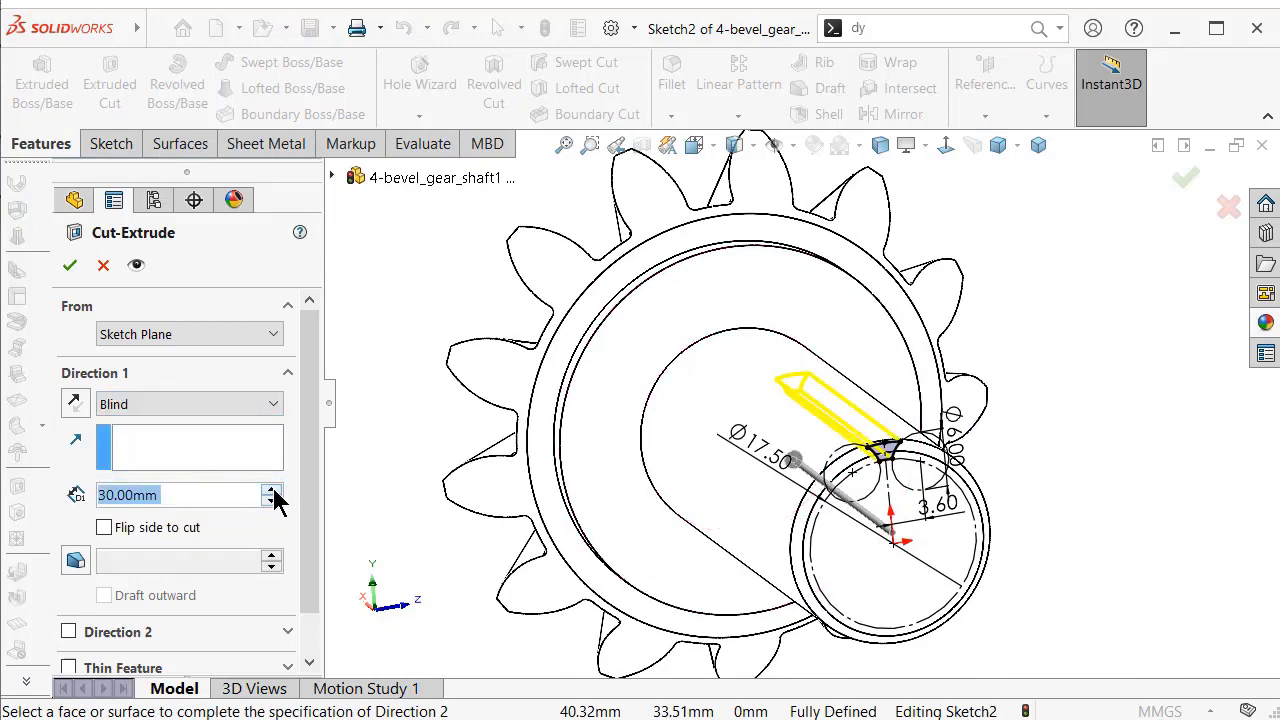
click(70, 266)
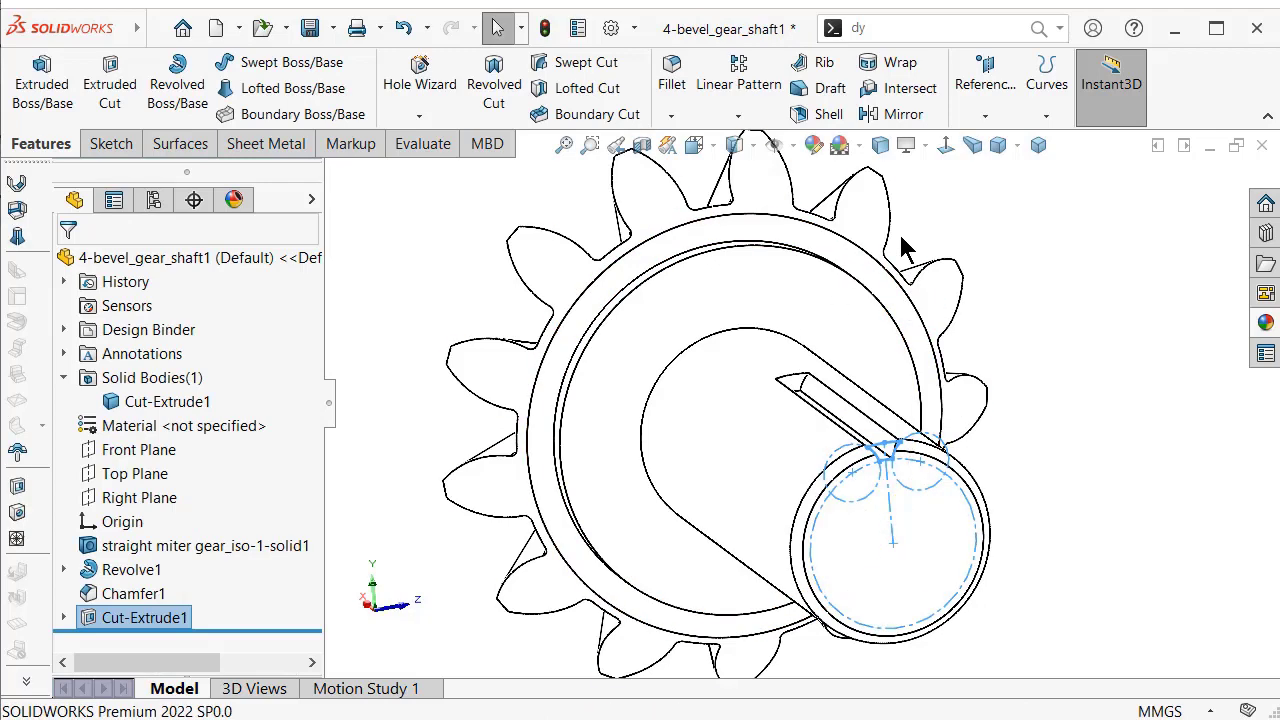
Show the model shaded with edges and orbit to view the keyed shaft
click(743, 148)
click(737, 166)
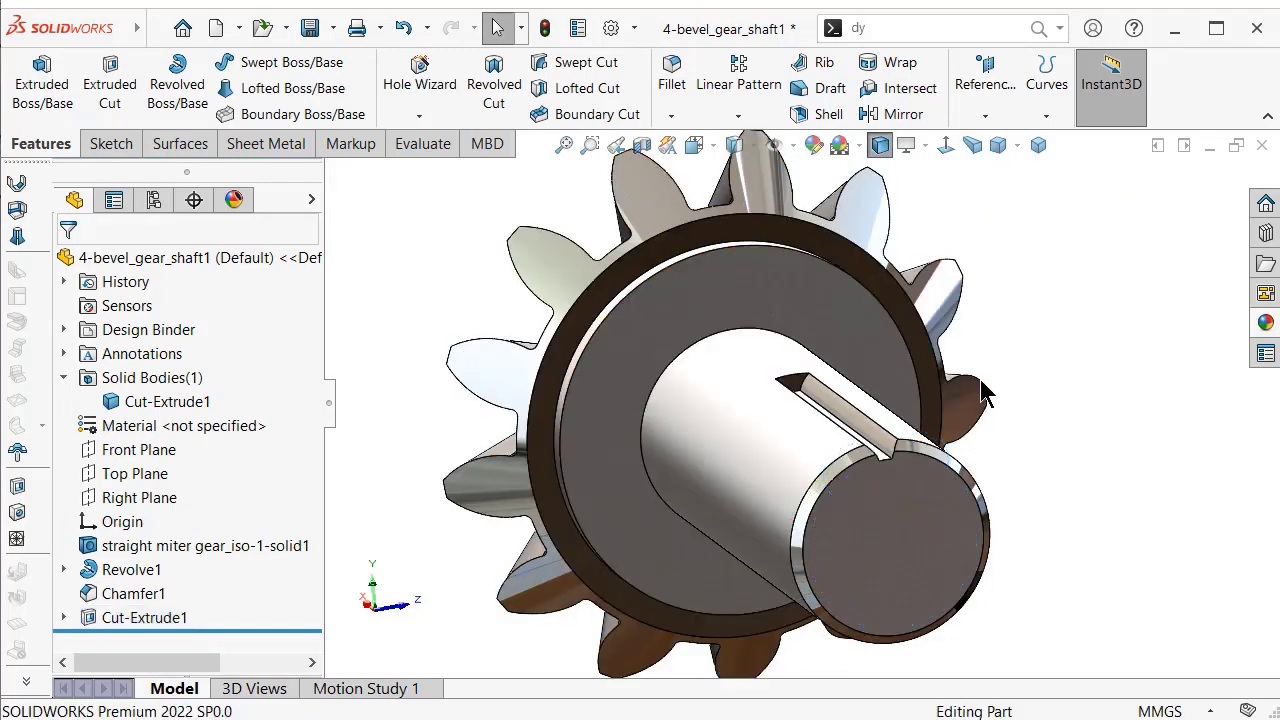
mouse_move(985, 393)
middle_down()
mouse_move(662, 298)
mouse_move(656, 350)
mouse_move(649, 323)
mouse_move(797, 323)
mouse_move(800, 337)
mouse_move(783, 277)
mouse_move(917, 329)
mouse_move(760, 200)
middle_up()
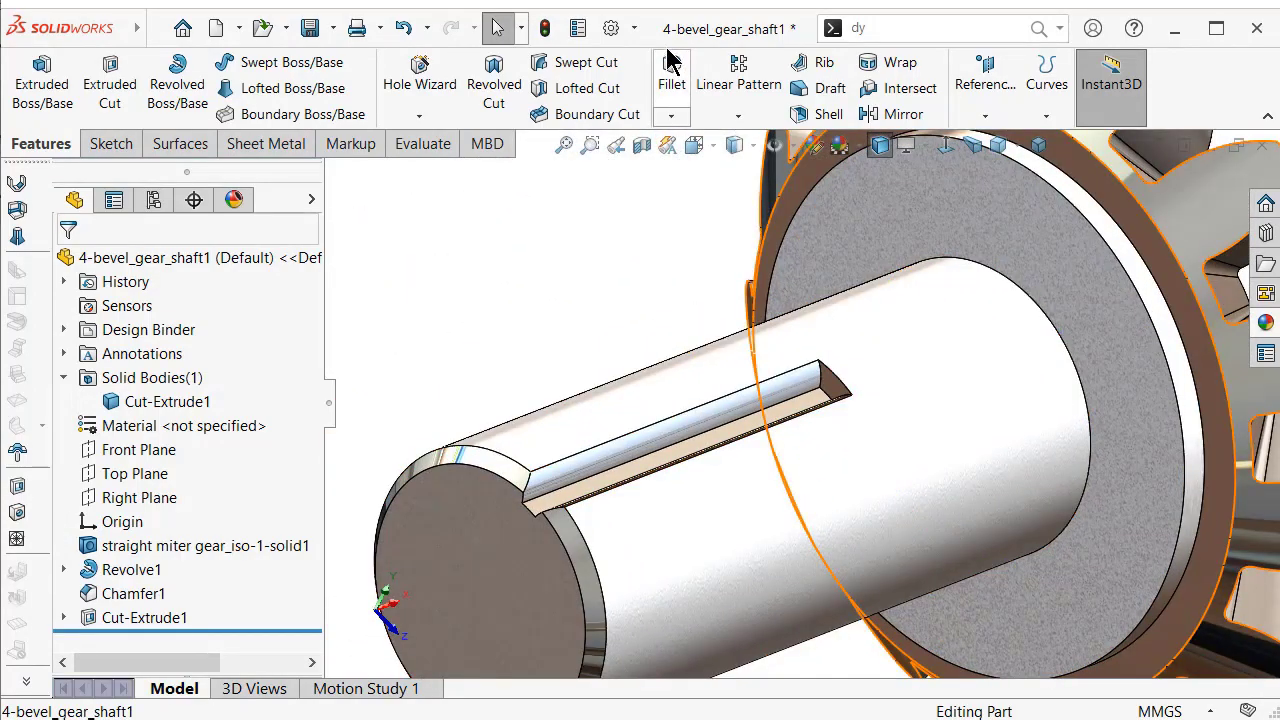
Round the keyway's inner end edge with a 10 mm fillet, creating Fillet1
click(673, 84)
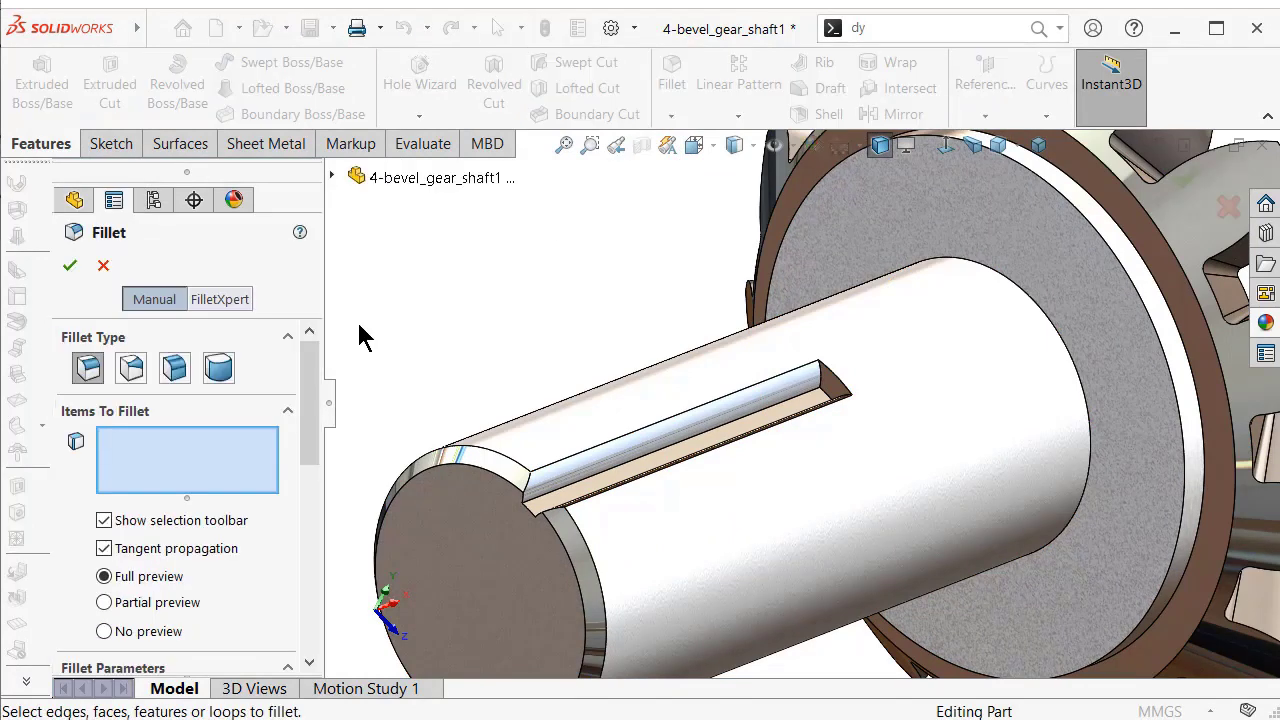
drag(312, 410, 320, 513)
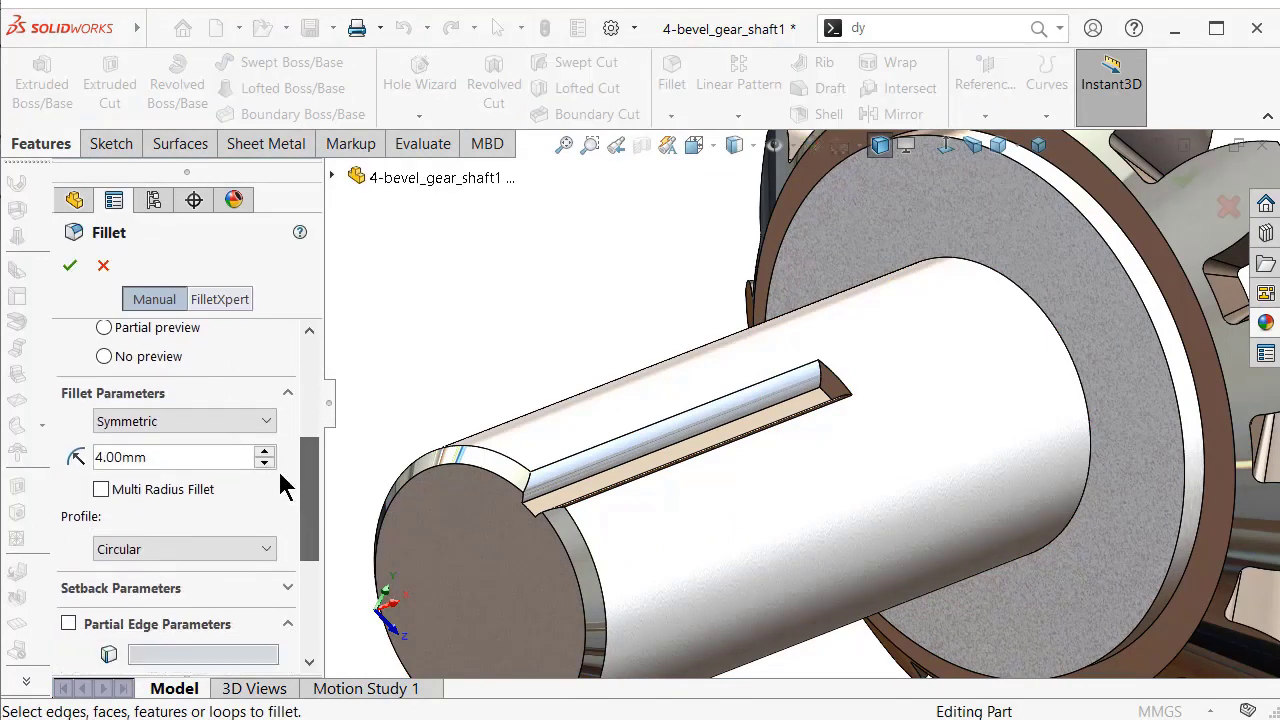
double_click(210, 458)
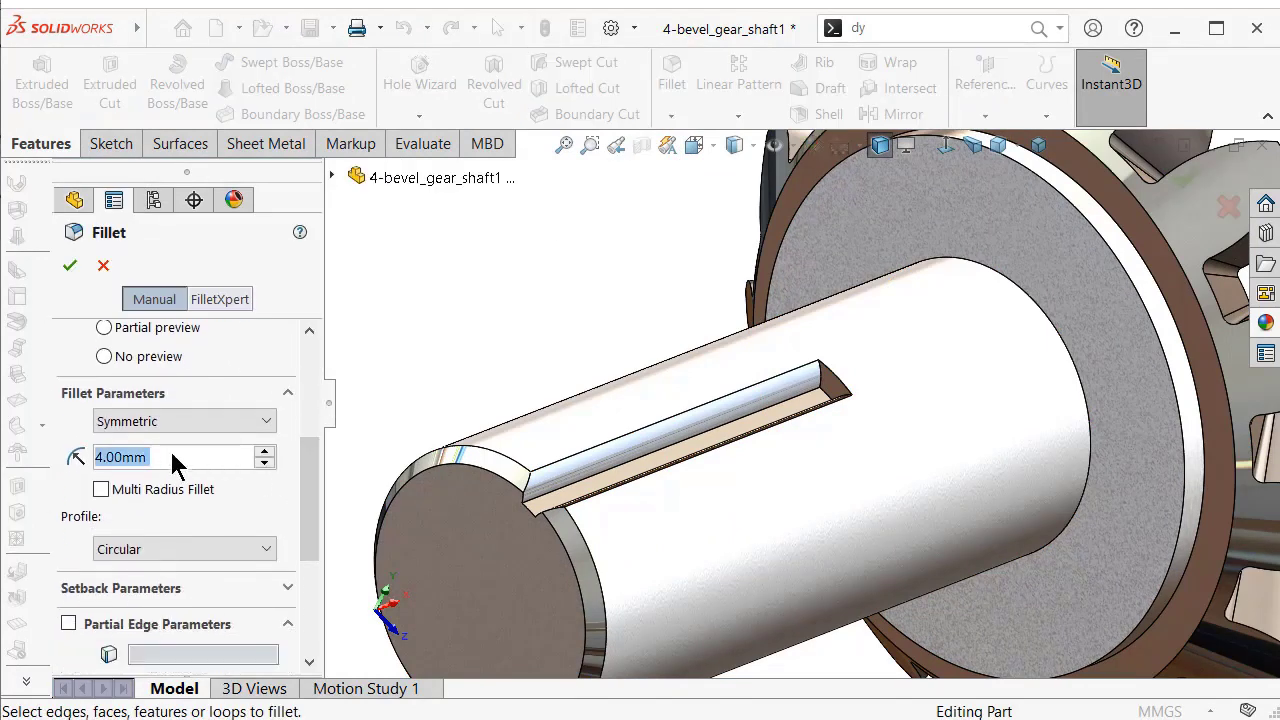
text(10)
key(Return)
scroll(763, 414, down, 3)
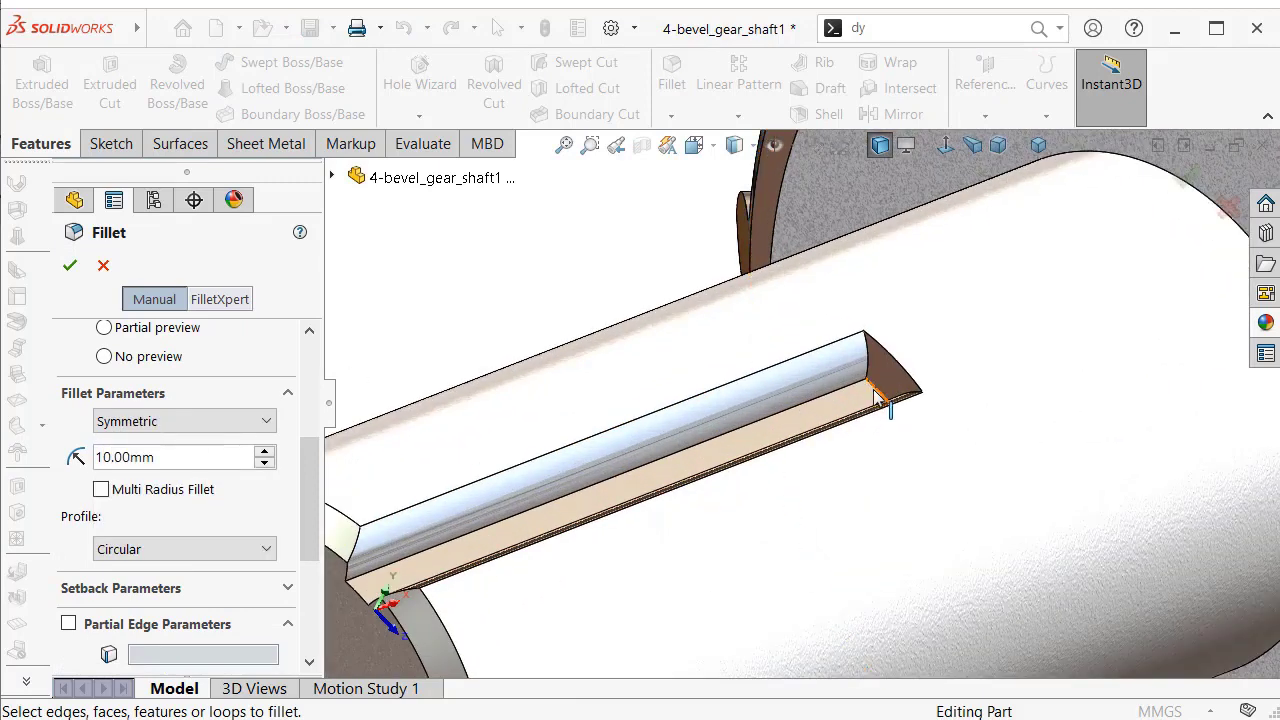
click(875, 392)
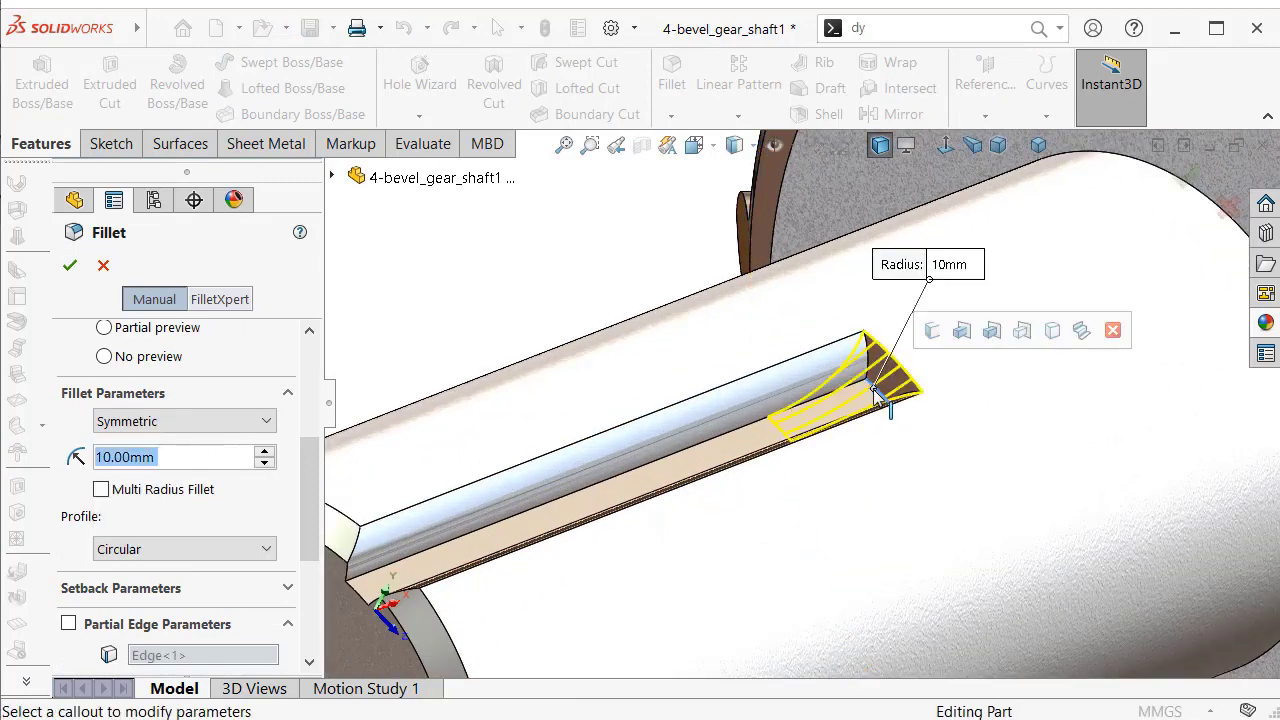
click(70, 266)
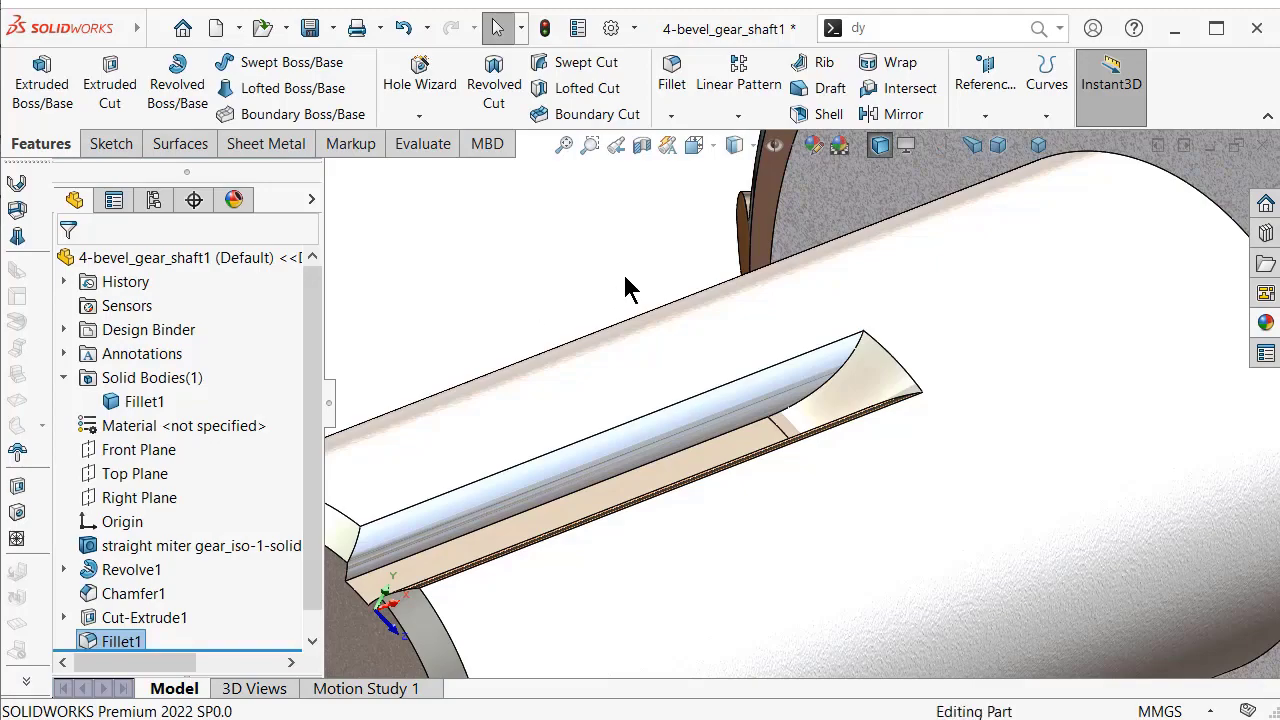
scroll(986, 363, up, 5)
scroll(1006, 351, up, 2)
mouse_move(1000, 348)
middle_down()
mouse_move(957, 297)
mouse_move(997, 371)
mouse_move(1025, 308)
middle_up()
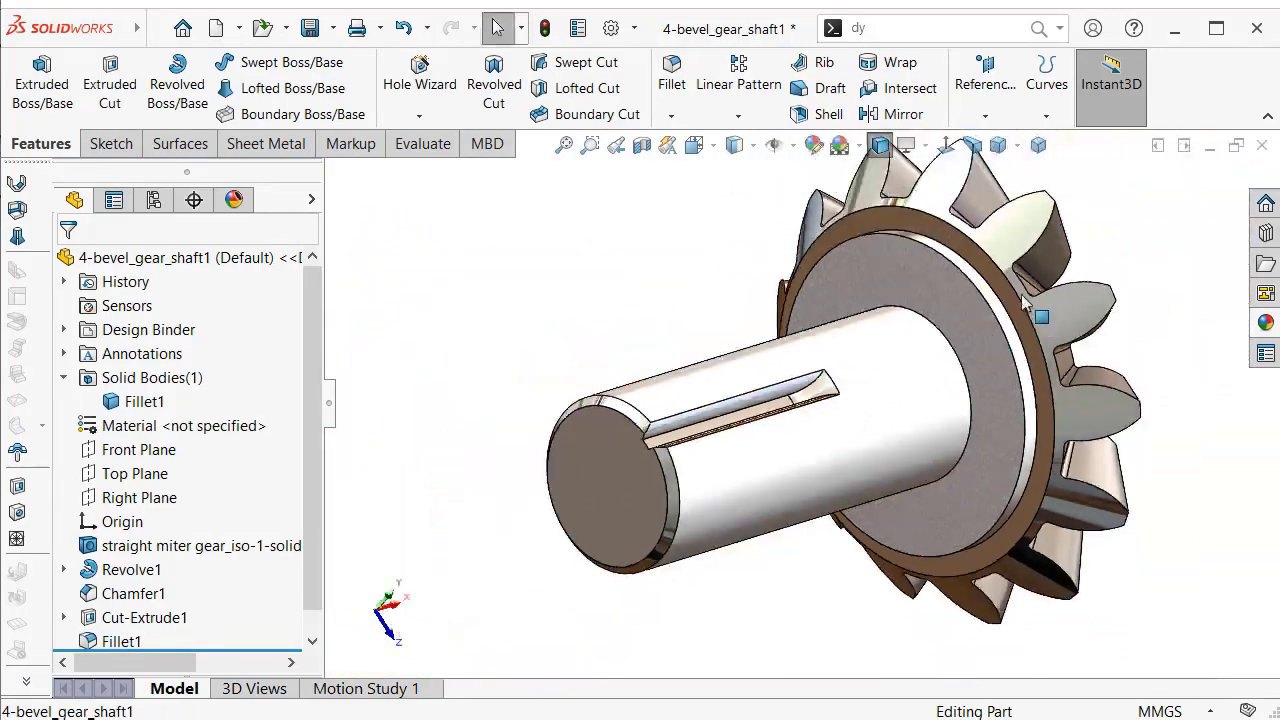
Fillet the two circular edges of the gear's back-face ring with a 0.5 mm radius
click(672, 80)
drag(310, 437, 314, 509)
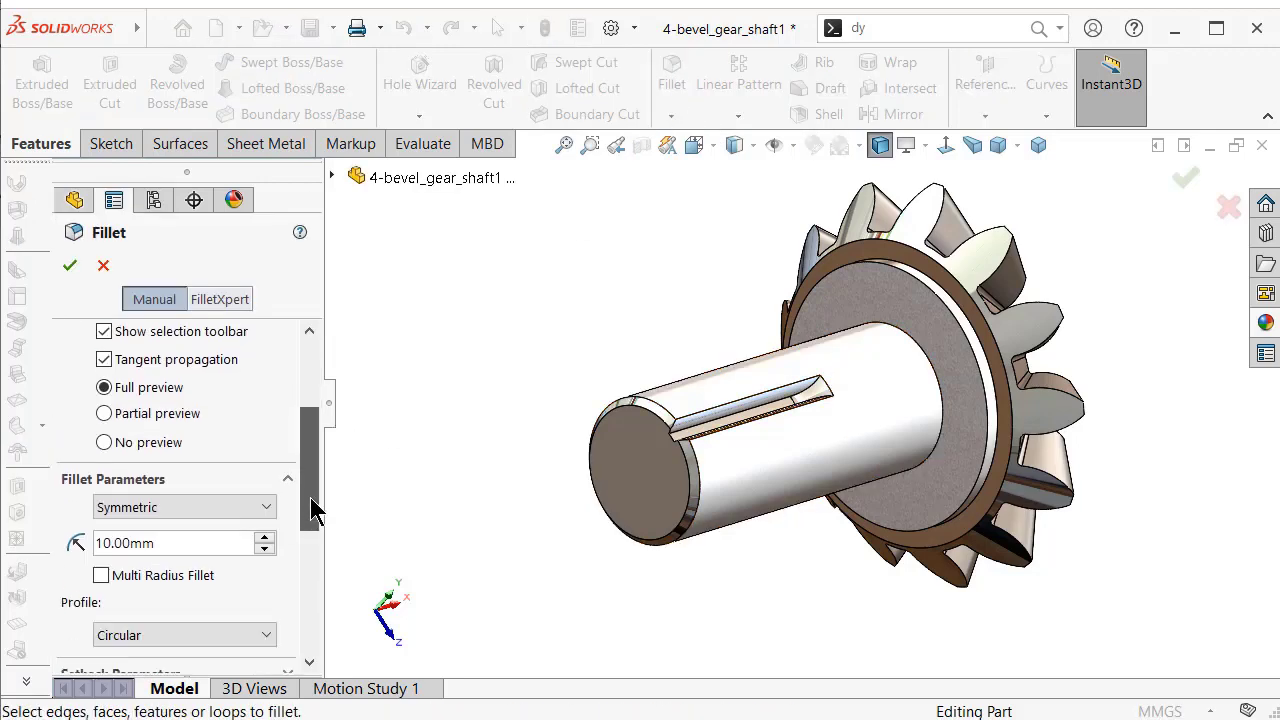
click(196, 518)
click(196, 520)
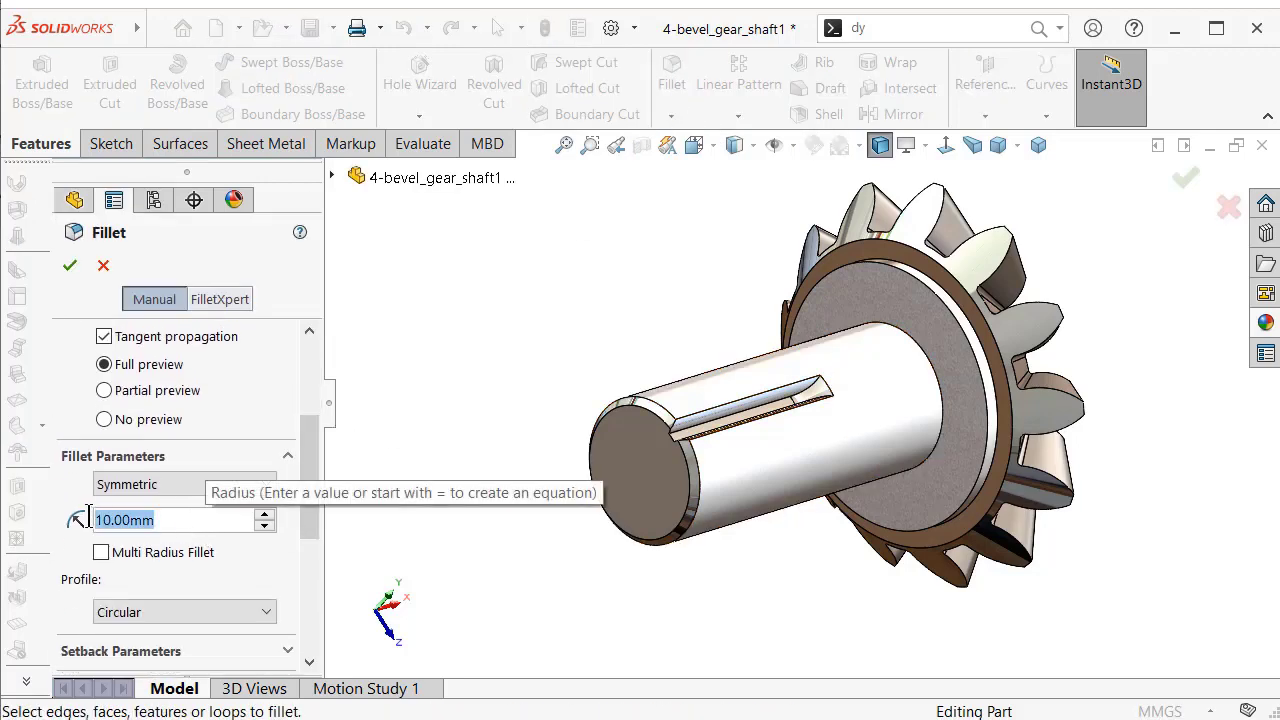
text(0.5)
key(Return)
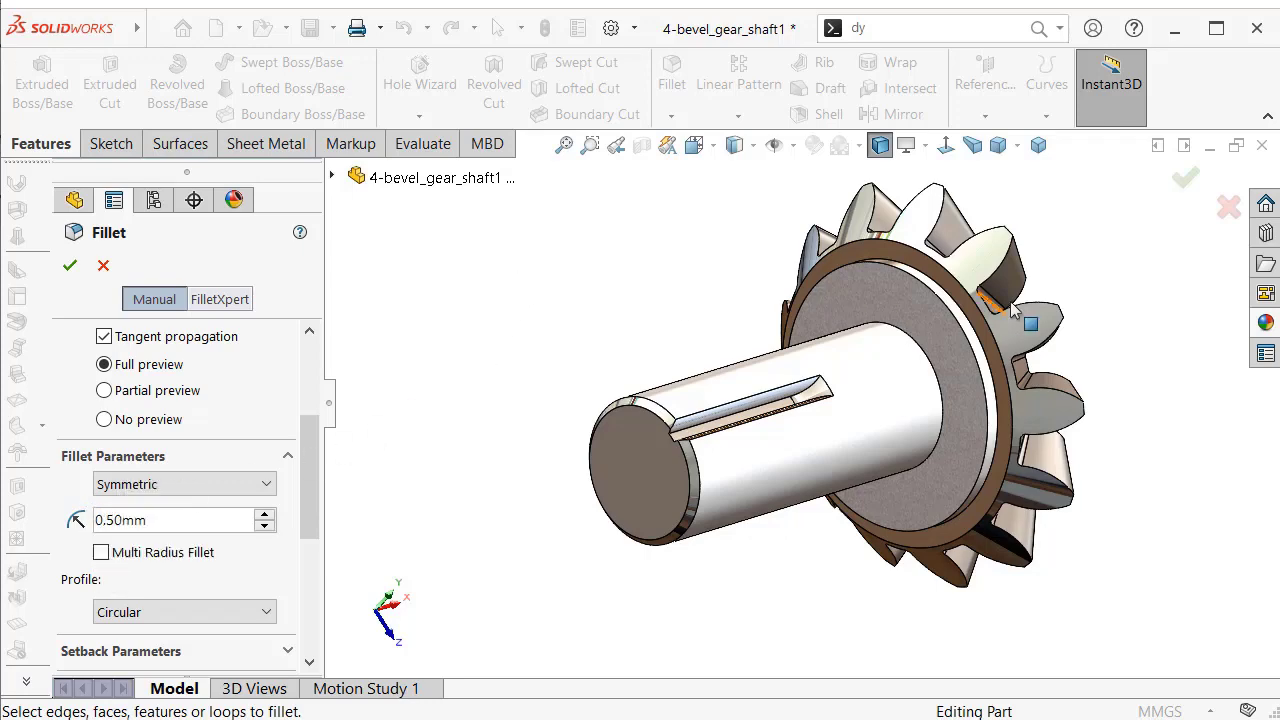
scroll(1012, 310, down, 5)
click(851, 390)
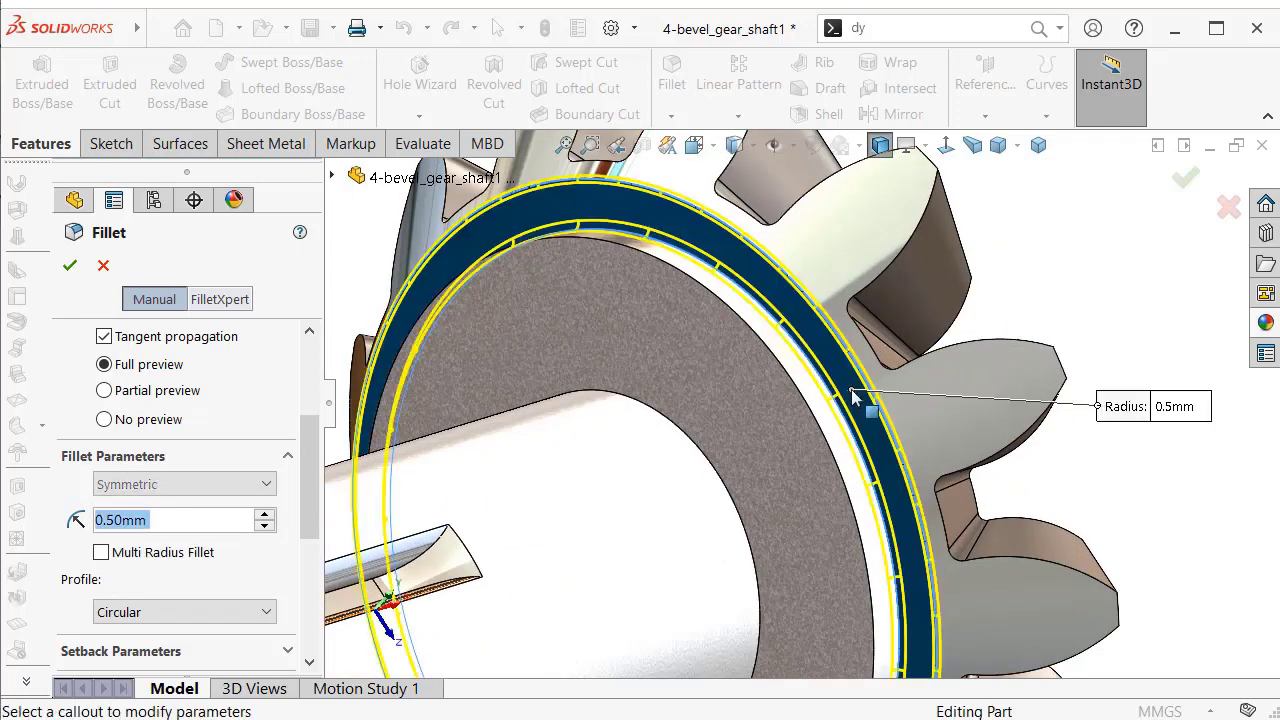
click(802, 402)
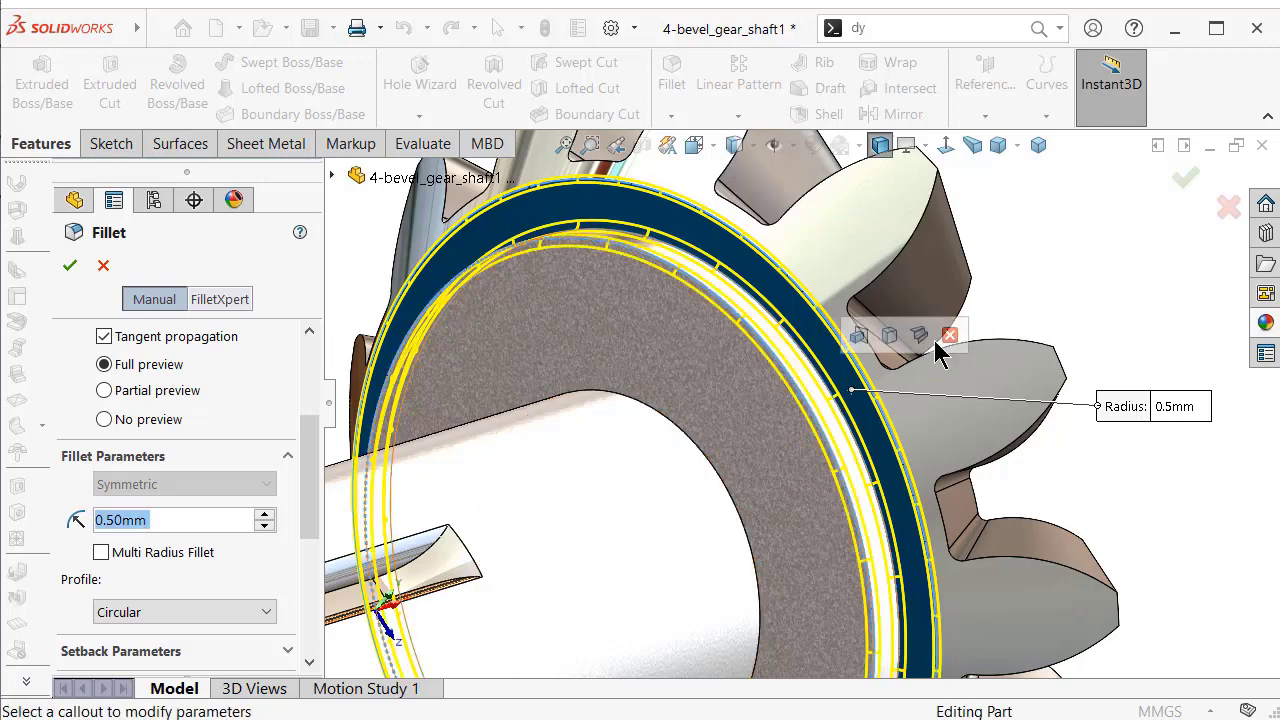
click(1185, 180)
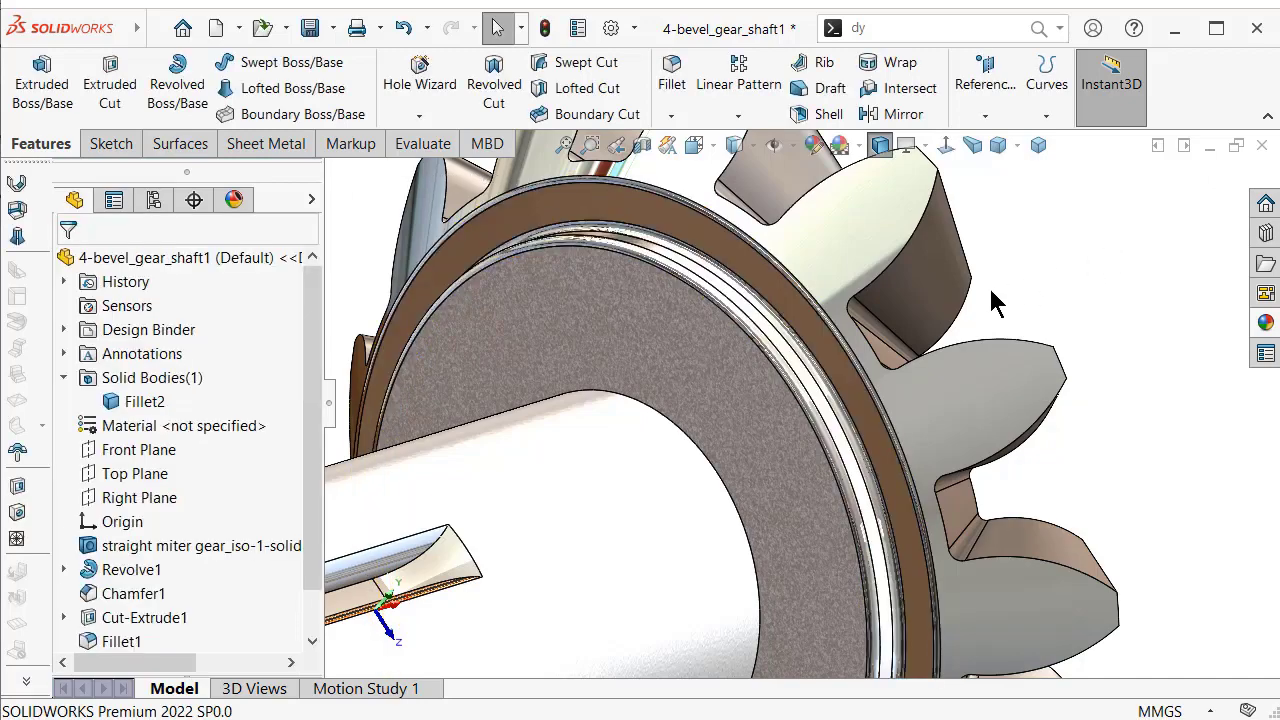
Add a 4 mm fillet at the root between two neighbouring gear teeth
mouse_move(991, 300)
middle_down()
mouse_move(958, 312)
mouse_move(880, 260)
middle_up()
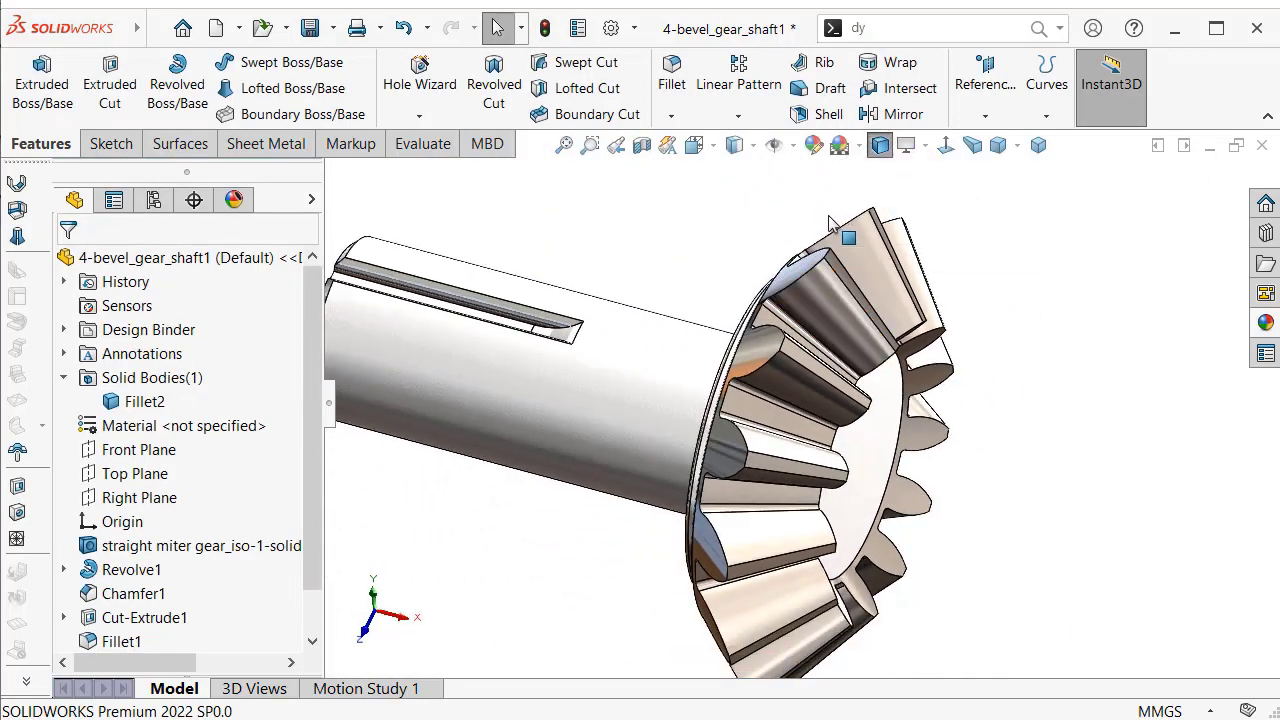
click(672, 80)
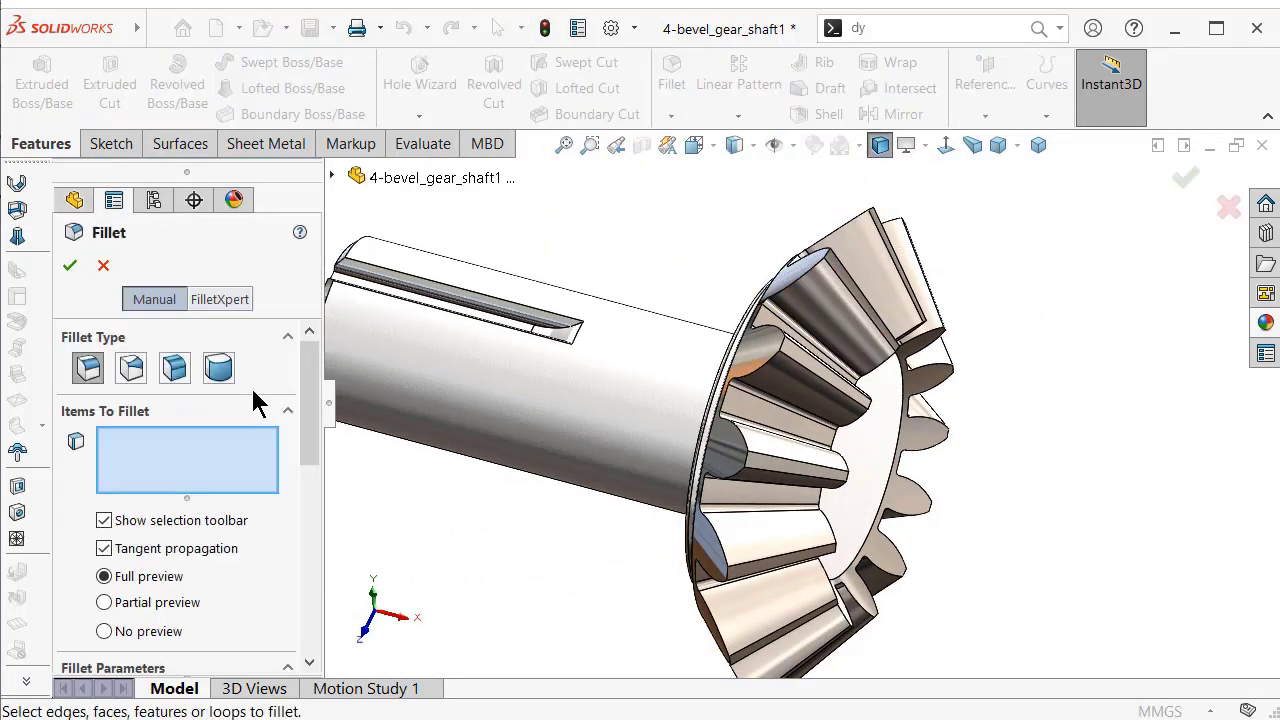
drag(319, 412, 321, 492)
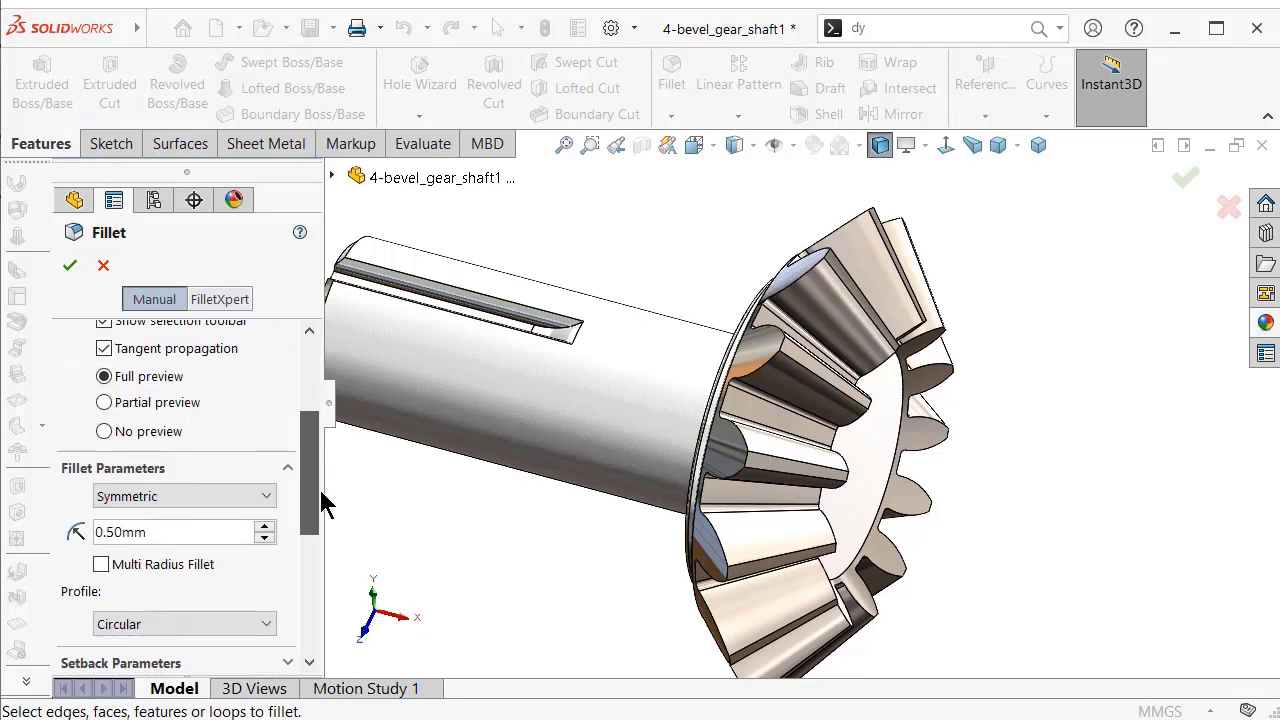
click(170, 518)
double_click(130, 512)
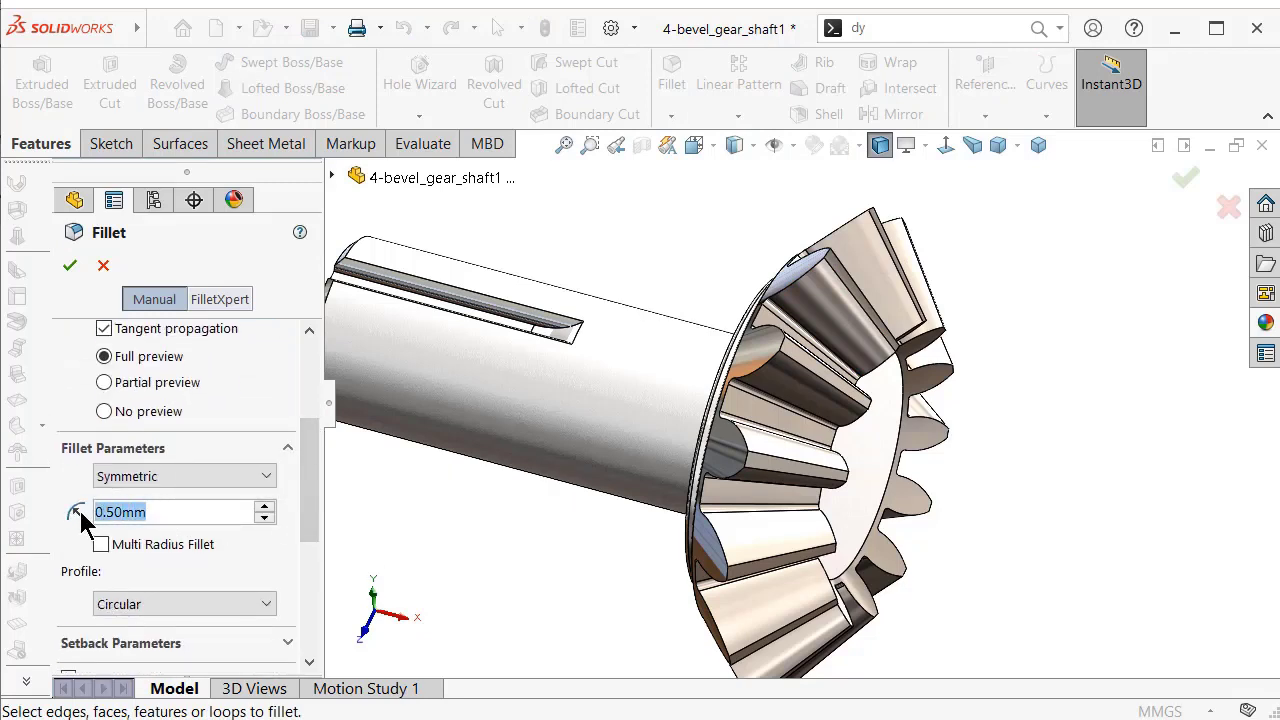
text(4)
key(Return)
scroll(775, 268, down, 5)
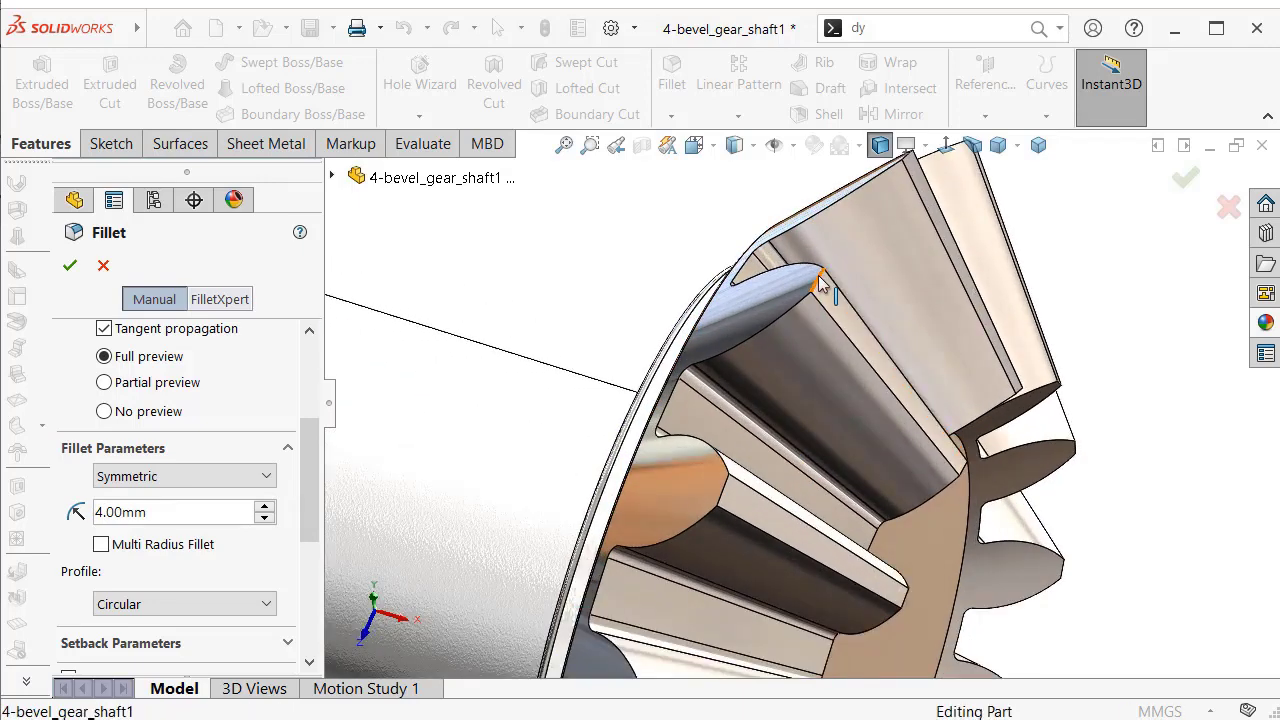
mouse_move(975, 455)
middle_down()
mouse_move(944, 346)
mouse_move(985, 495)
middle_up()
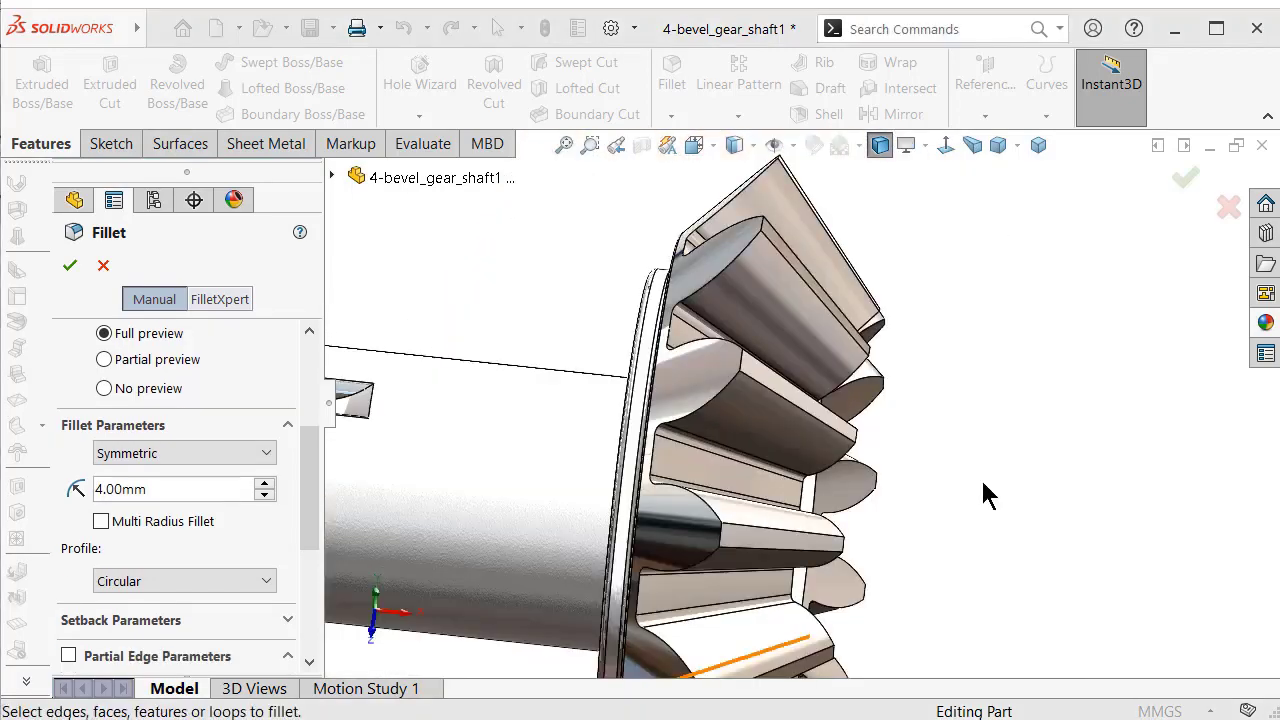
click(762, 229)
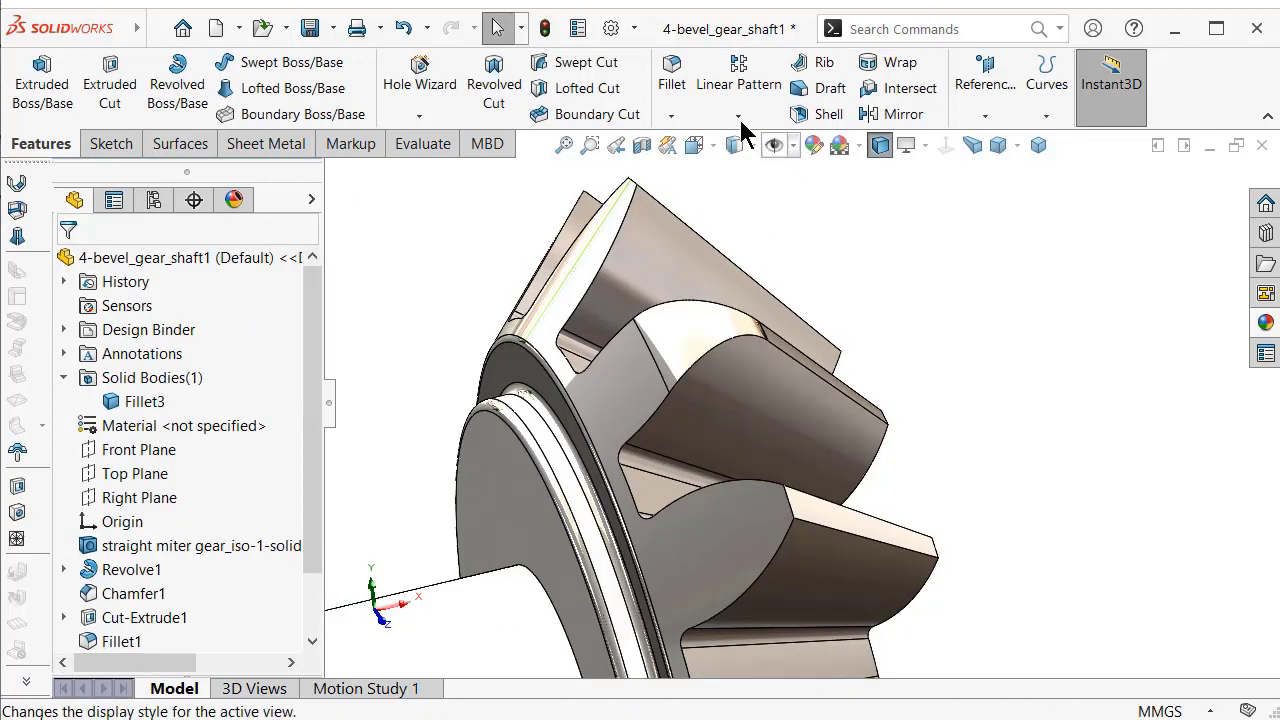
Circularly pattern Fillet3 around the shaft axis: 13 equal instances over 360°, geometry pattern
click(738, 116)
click(735, 172)
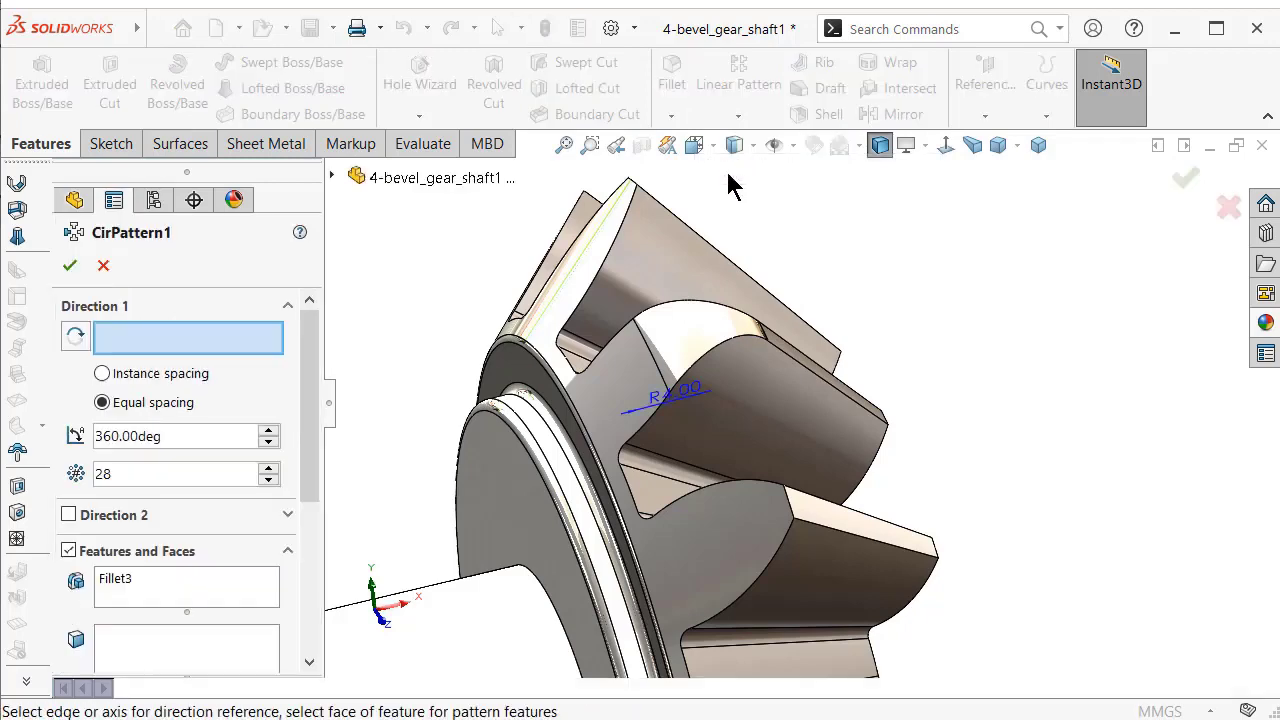
scroll(514, 463, up, 2)
scroll(569, 557, up, 2)
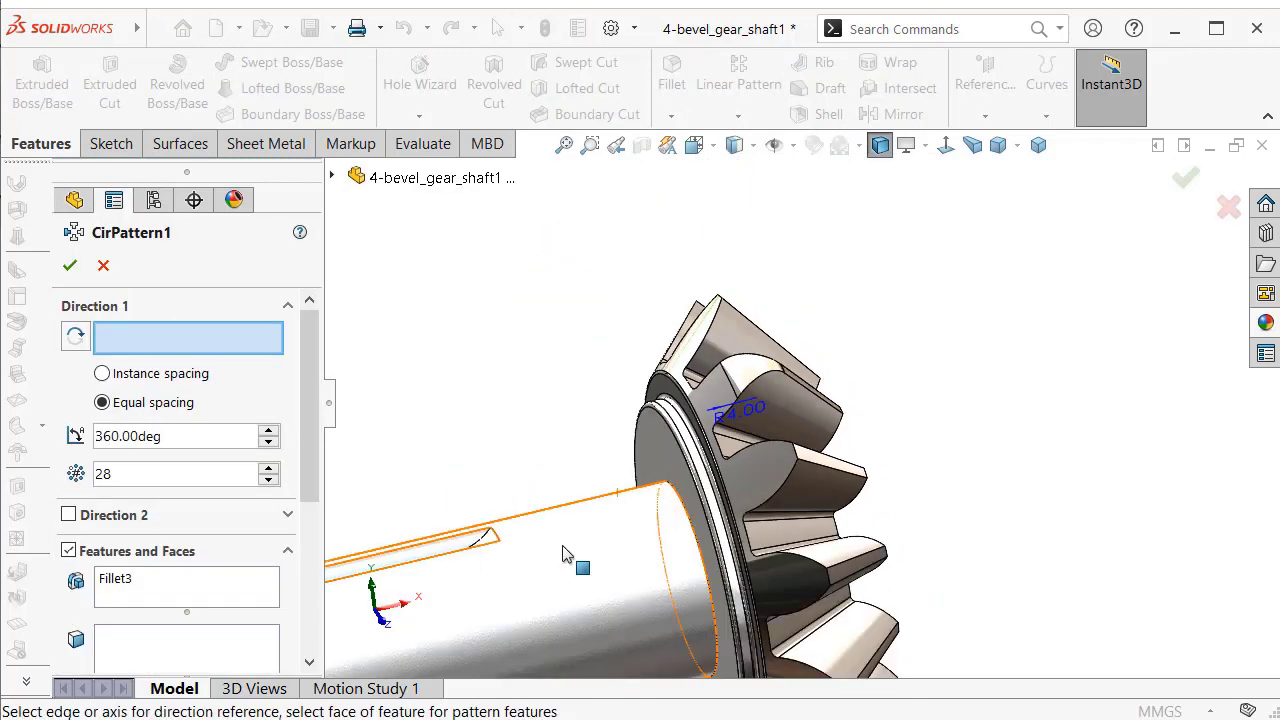
scroll(583, 534, up, 2)
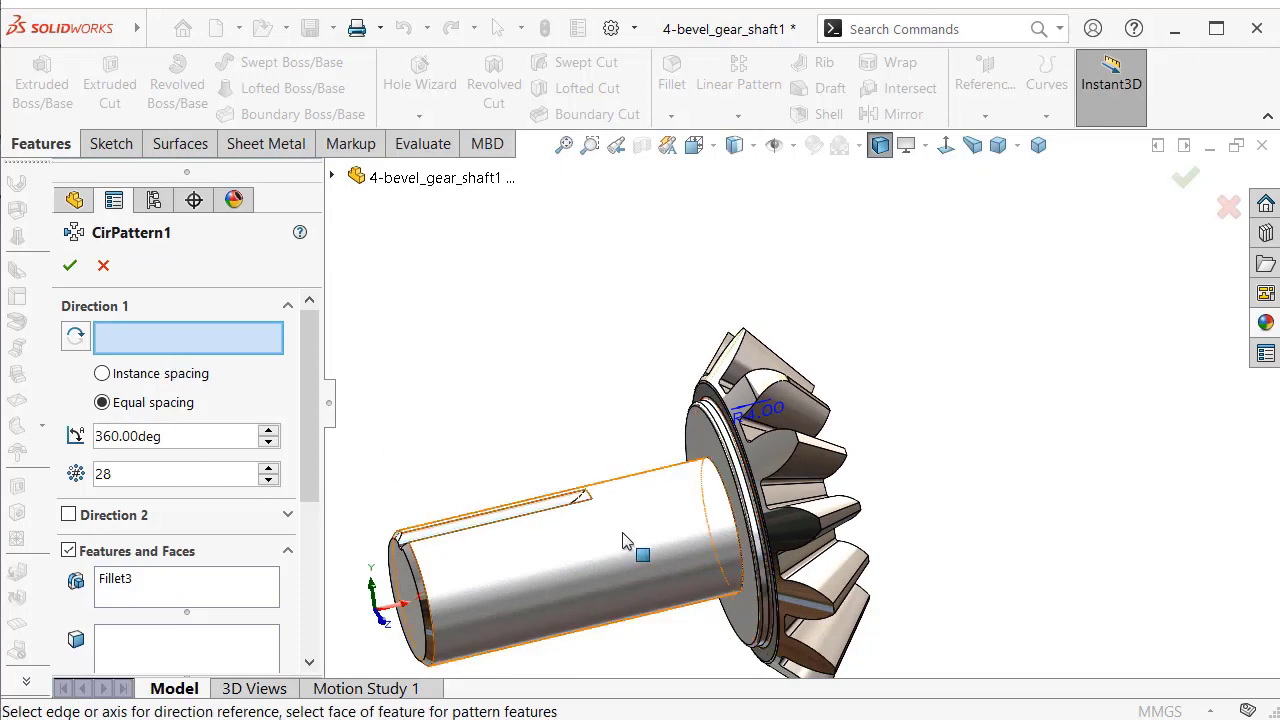
click(665, 543)
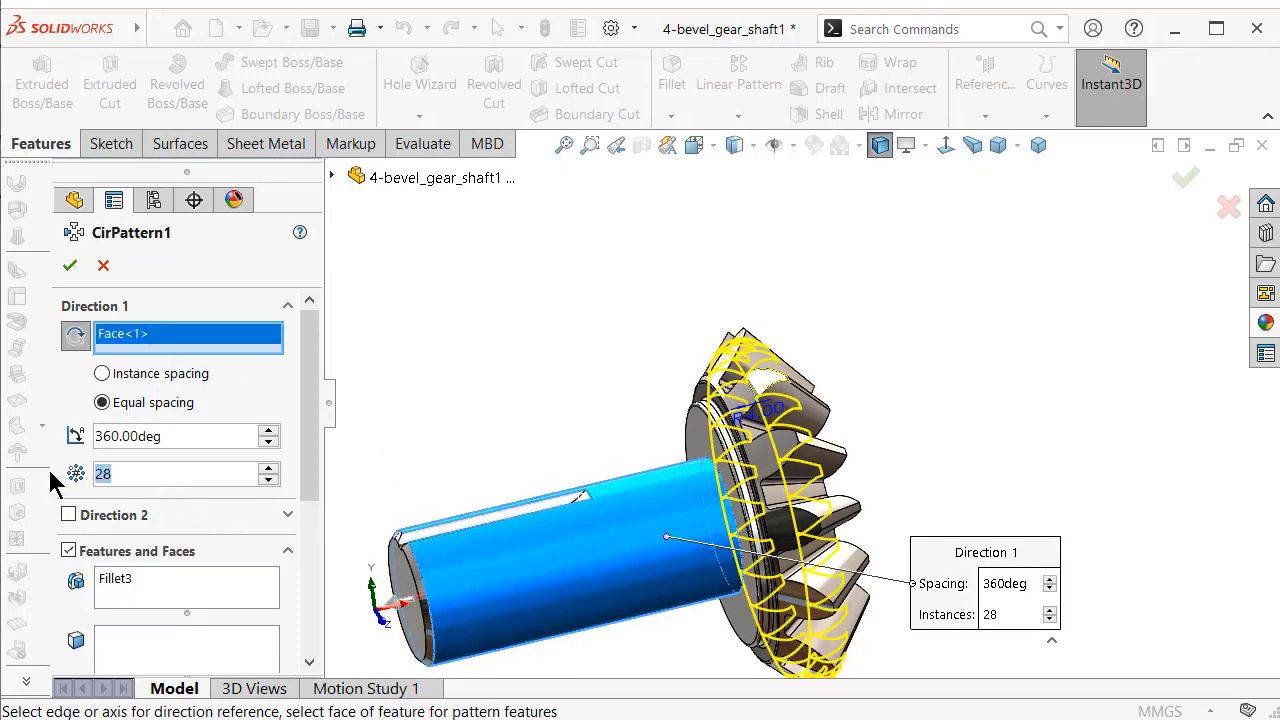
click(165, 481)
text(14)
key(Return)
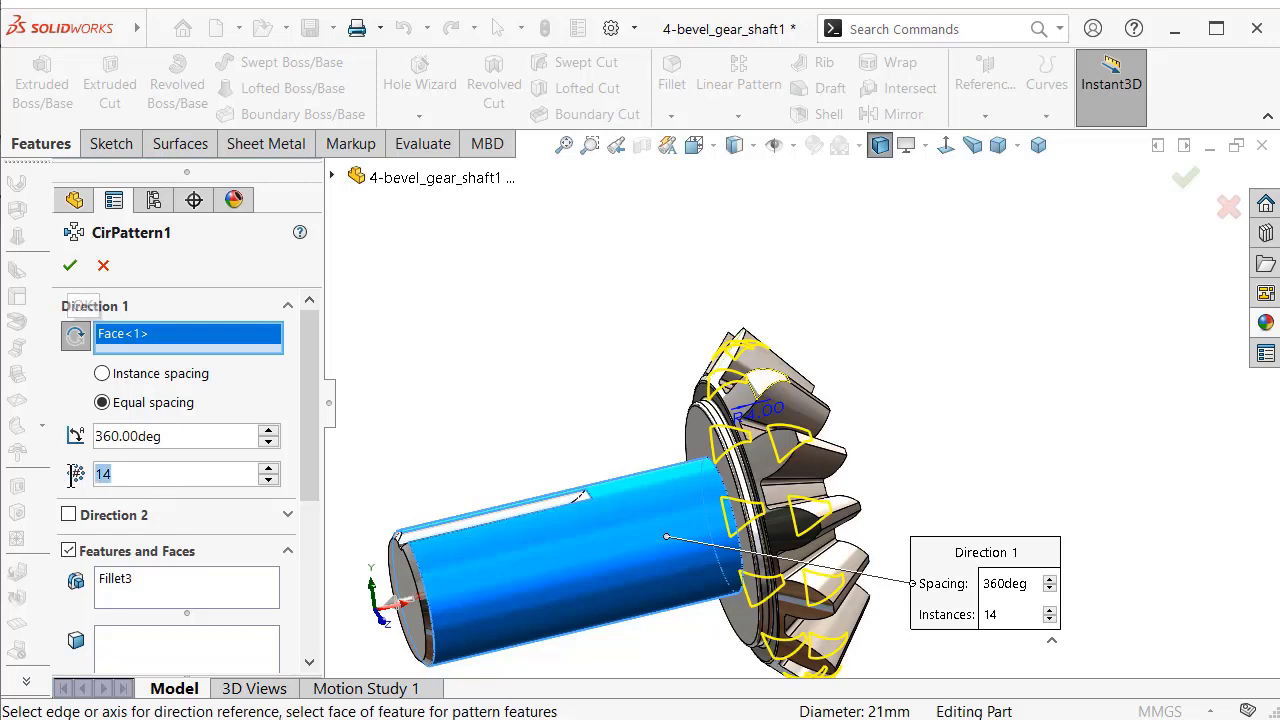
text(13)
key(Return)
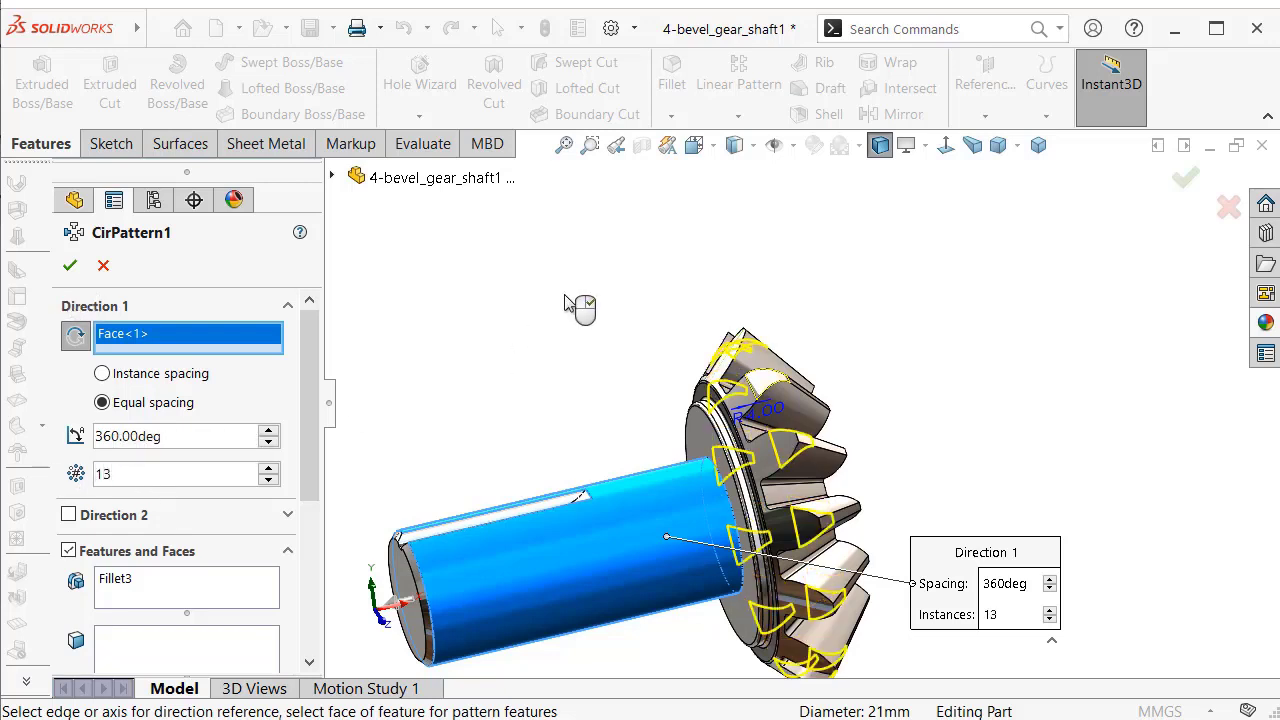
click(67, 266)
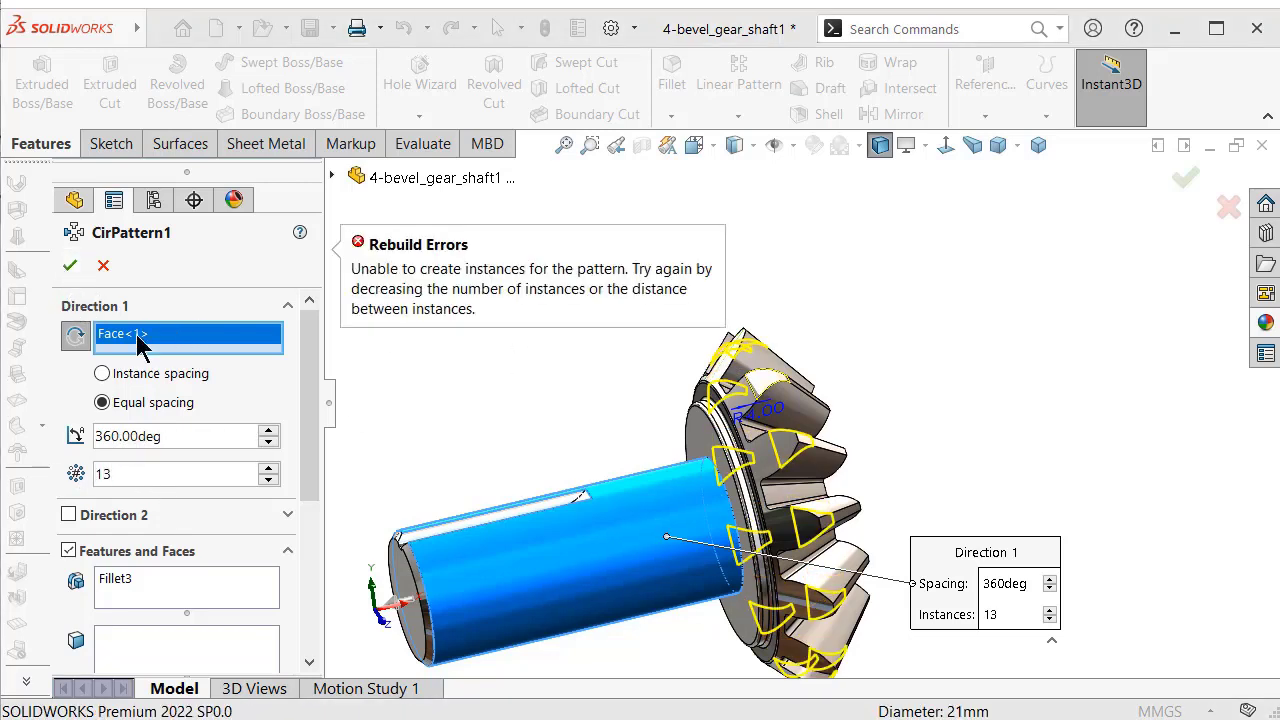
drag(310, 400, 309, 551)
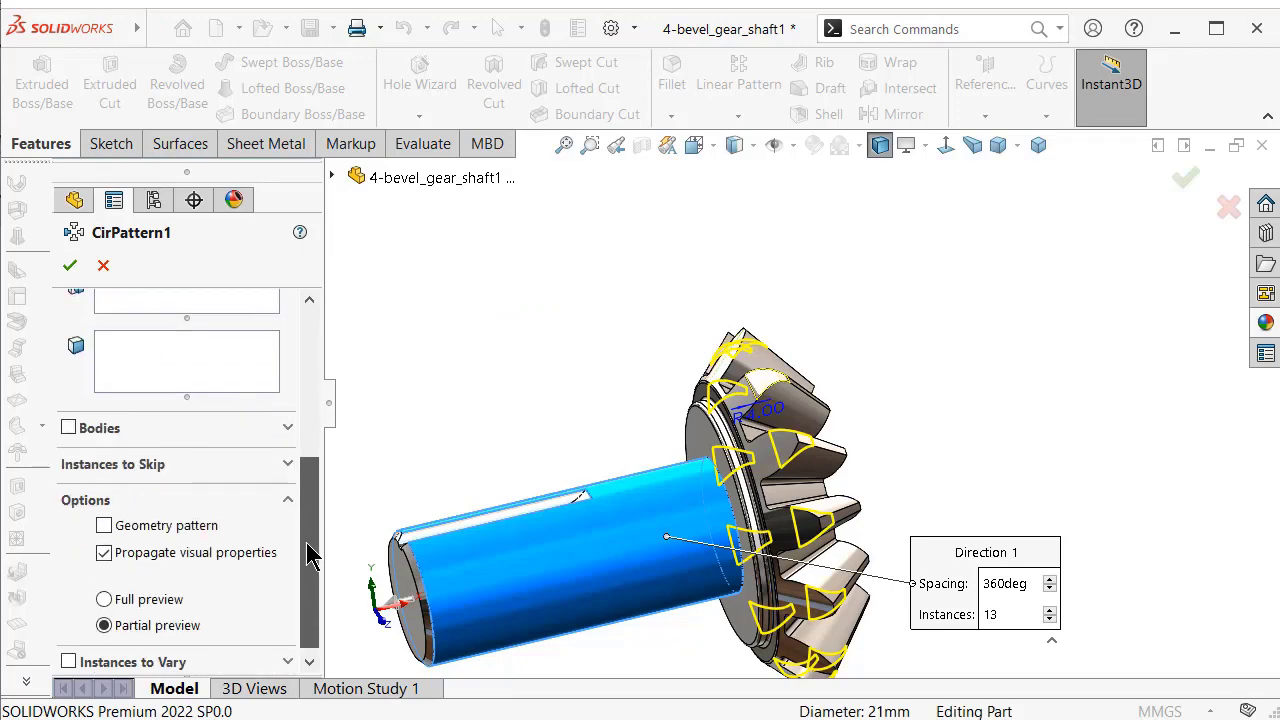
click(104, 525)
click(69, 266)
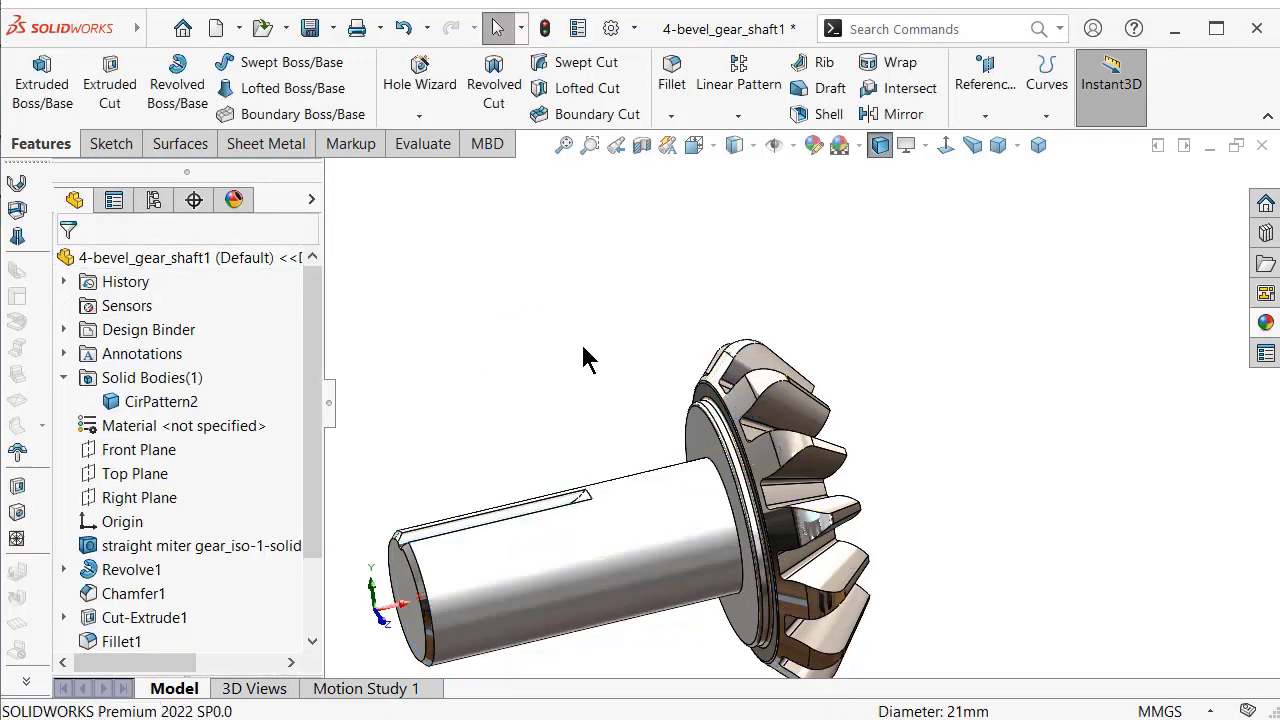
Orbit around the finished gear and shaft to inspect its front face and end-on view
mouse_move(872, 453)
middle_down()
mouse_move(937, 430)
mouse_move(869, 214)
mouse_move(639, 283)
mouse_move(626, 443)
middle_up()
scroll(903, 360, down, 2)
scroll(914, 537, down, 2)
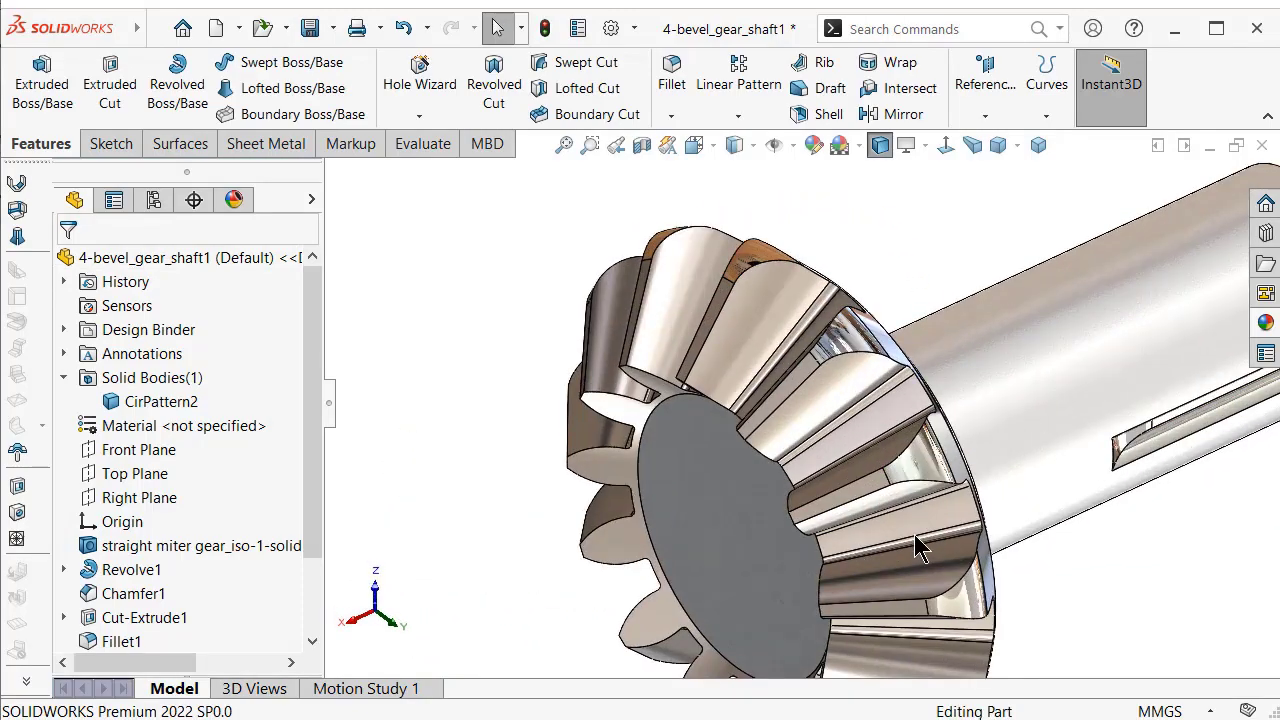
mouse_move(931, 528)
middle_down()
mouse_move(1050, 420)
mouse_move(1074, 408)
mouse_move(1093, 428)
mouse_move(1134, 414)
mouse_move(1100, 423)
middle_up()
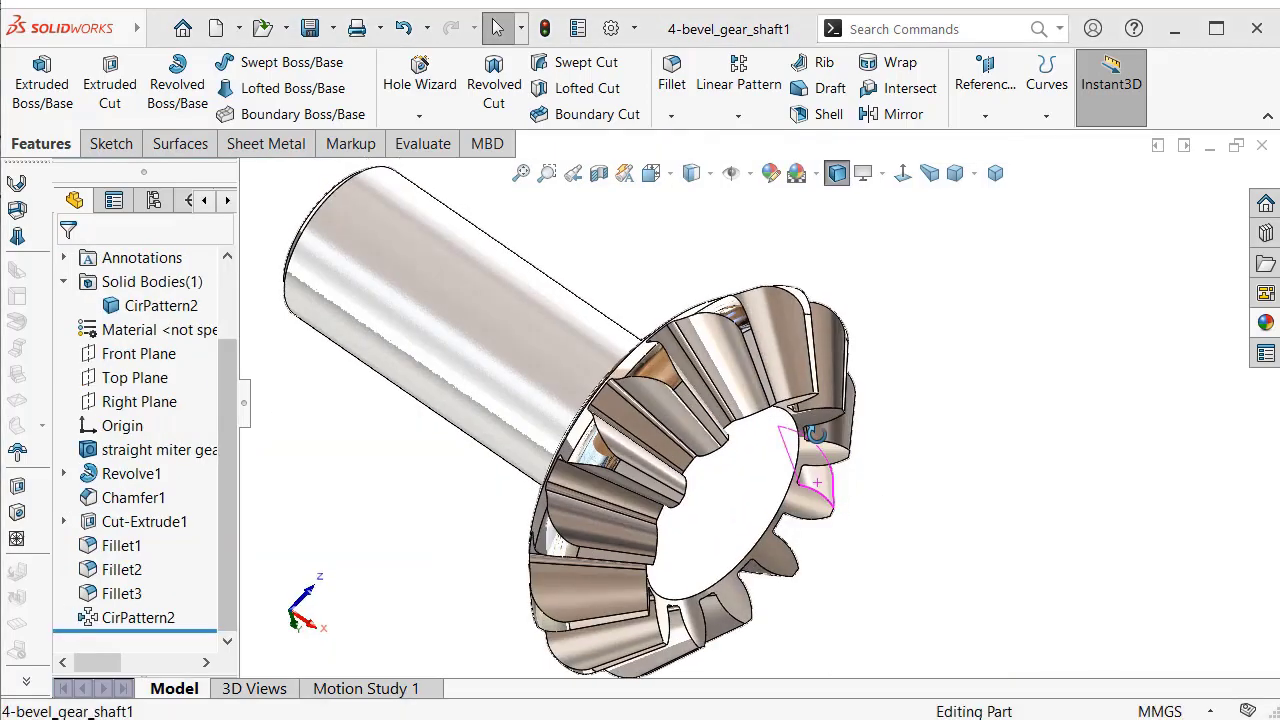
mouse_move(818, 413)
middle_down()
mouse_move(979, 417)
mouse_move(551, 409)
mouse_move(634, 409)
mouse_move(894, 543)
mouse_move(817, 263)
mouse_move(651, 274)
mouse_move(881, 173)
middle_up()
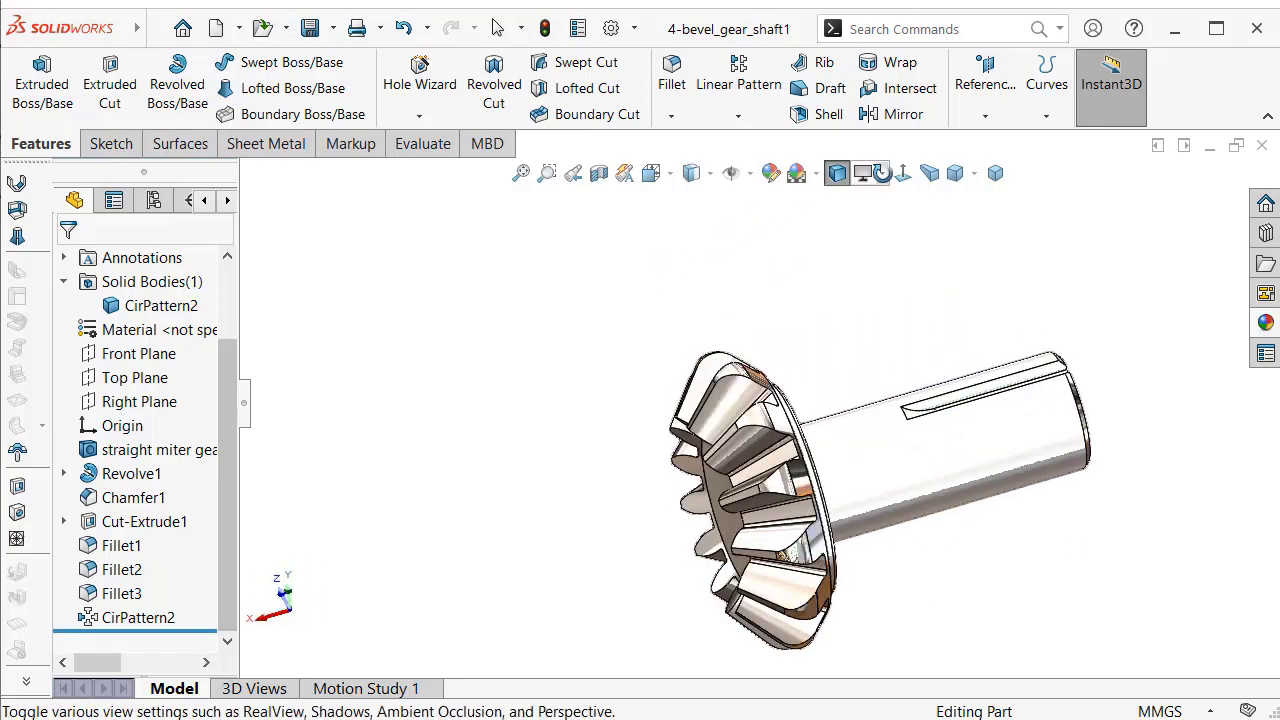
Show the model in isometric orientation with perspective view turned on
click(995, 175)
click(930, 174)
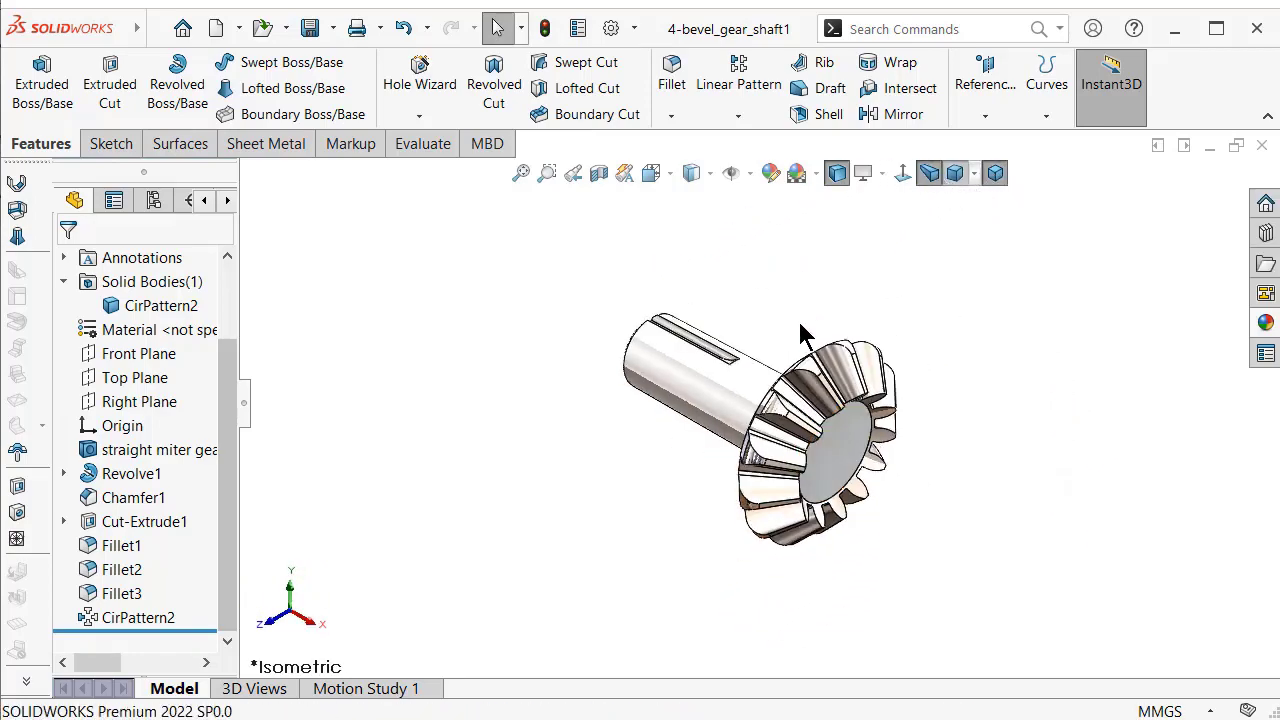
scroll(785, 425, down, 2)
scroll(785, 425, down, 1)
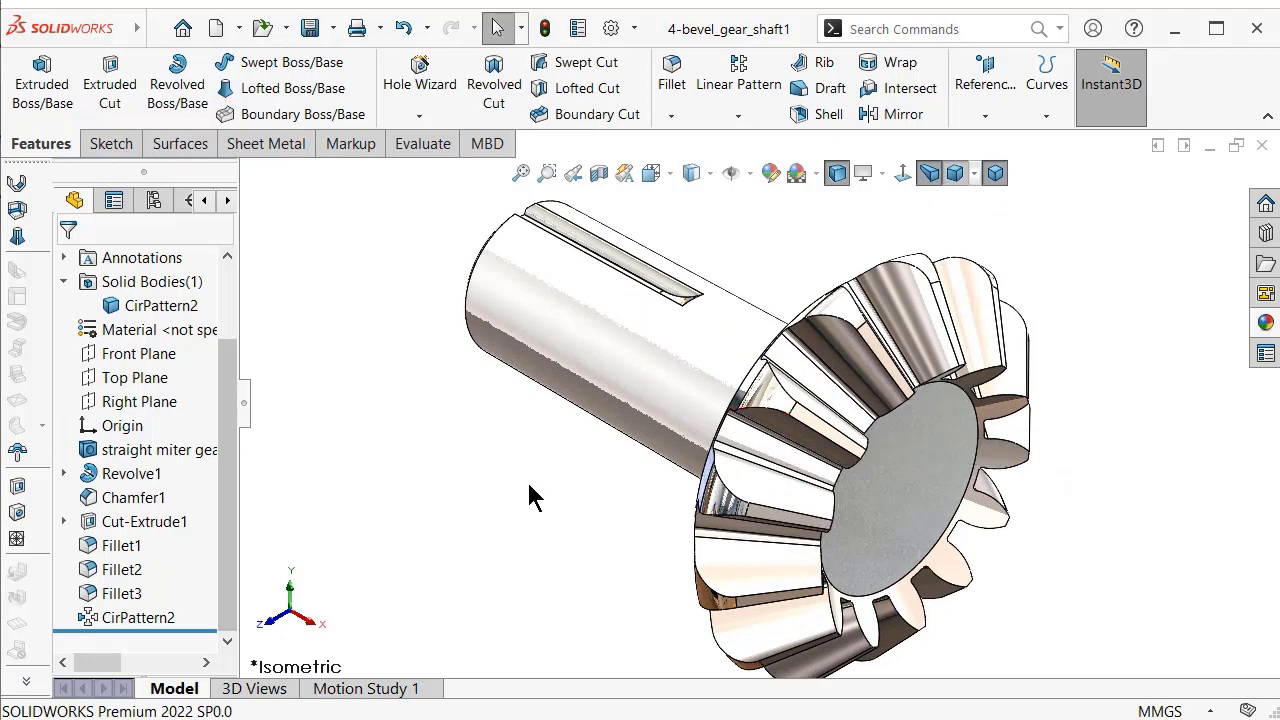
scroll(530, 497, up, 1)
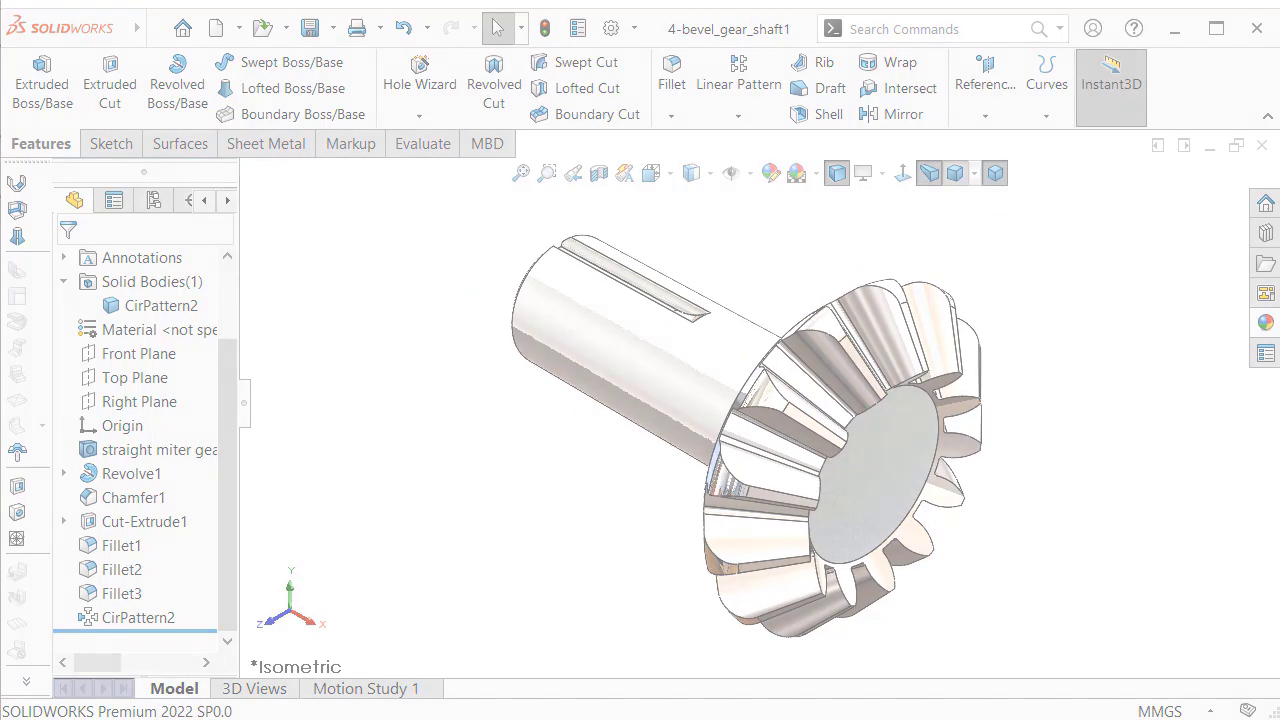